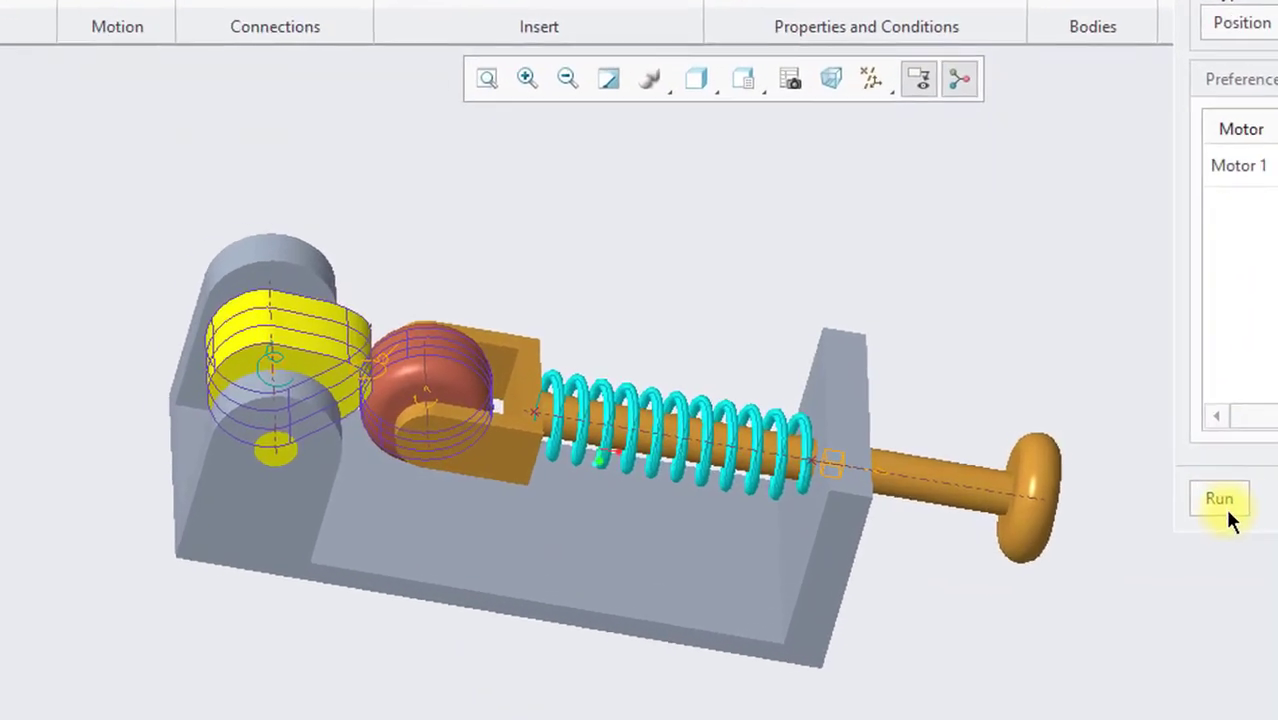
# Rerun the position analysis, overwriting the existing result set, then close the assembly.
pyautogui.click(1099, 488)
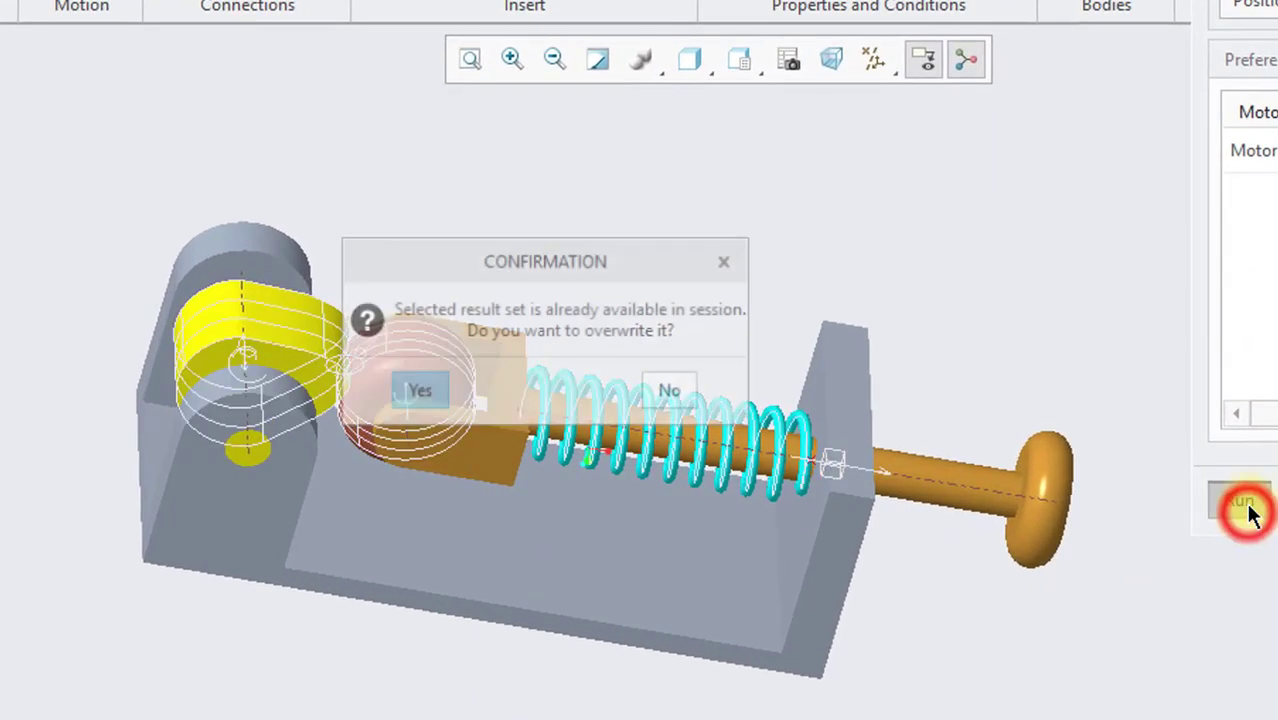
pyautogui.click(418, 390)
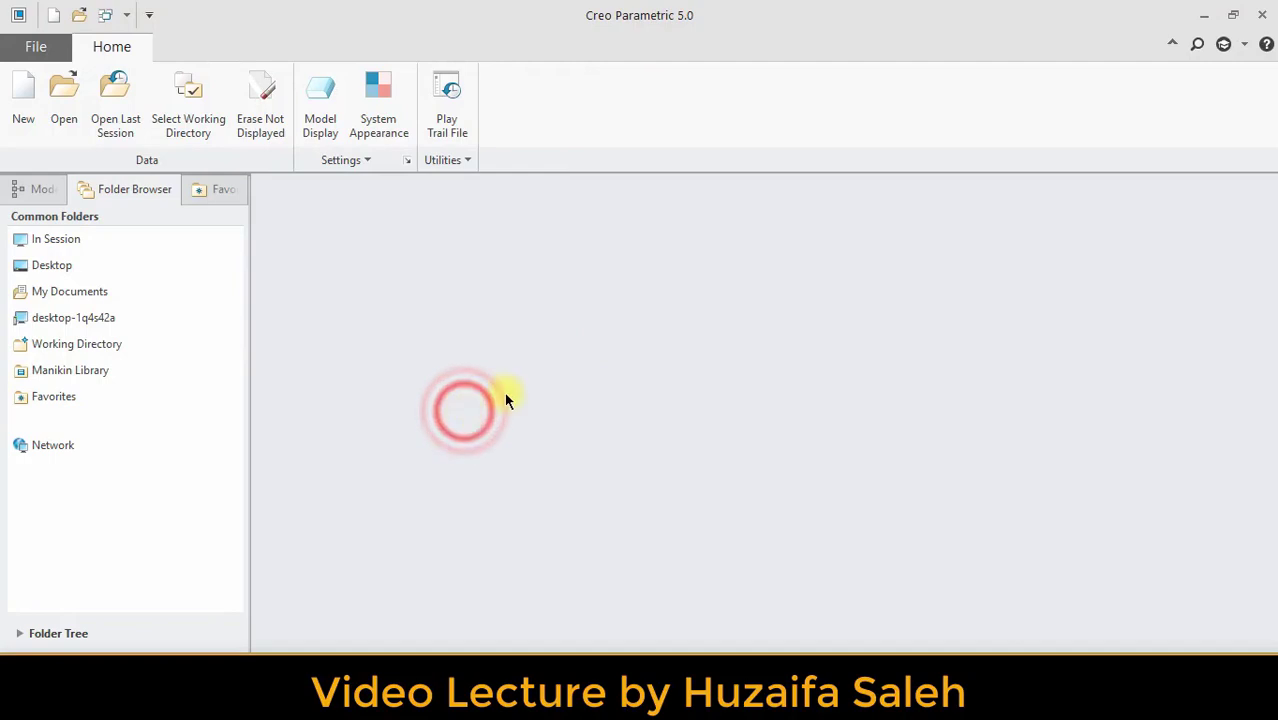
# Complete the follower's Extrude 3 and open the new CAMFOLLOWER.ASM assembly.
pyautogui.click(937, 405)
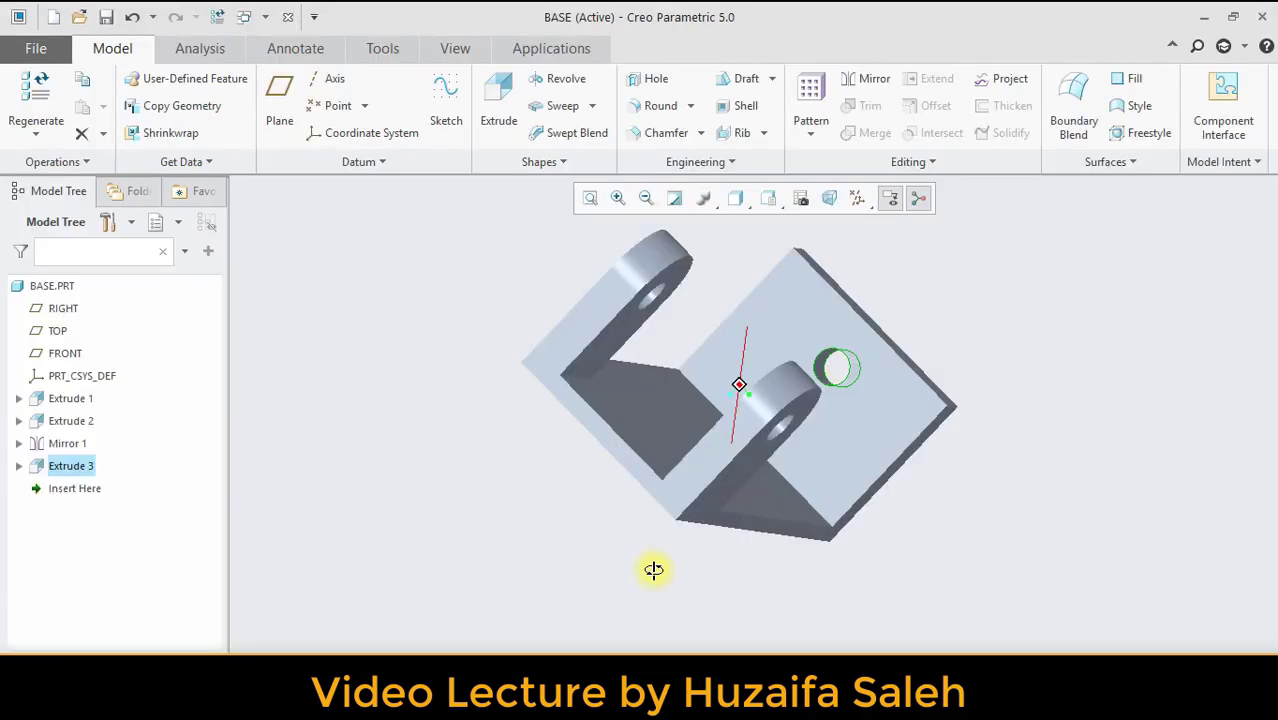
pyautogui.moveTo(650, 565); pyautogui.dragTo(545, 545, button='middle')
pyautogui.click(40, 54)
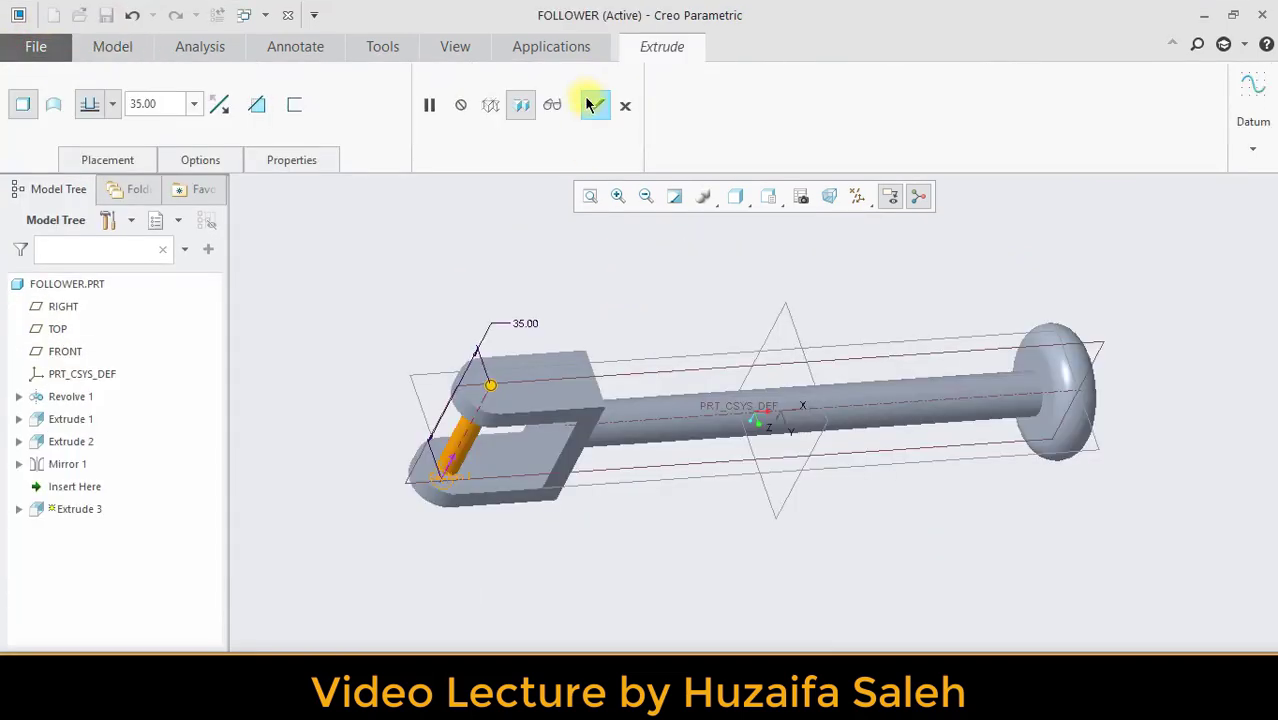
pyautogui.click(592, 104)
# Assemble base.prt into CAMFOLLOWER.ASM using the Default constraint.
pyautogui.moveTo(322, 325); pyautogui.dragTo(425, 280, button='middle')
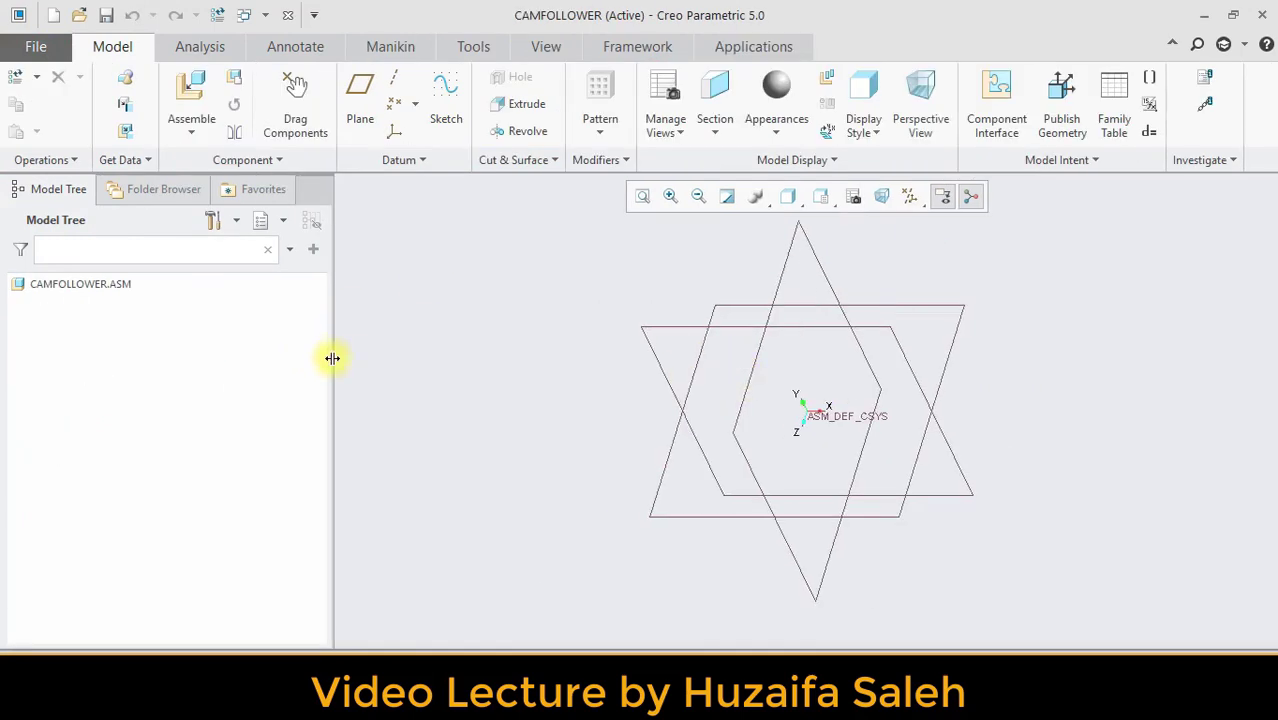
pyautogui.moveTo(332, 358); pyautogui.dragTo(228, 358)
pyautogui.click(191, 86)
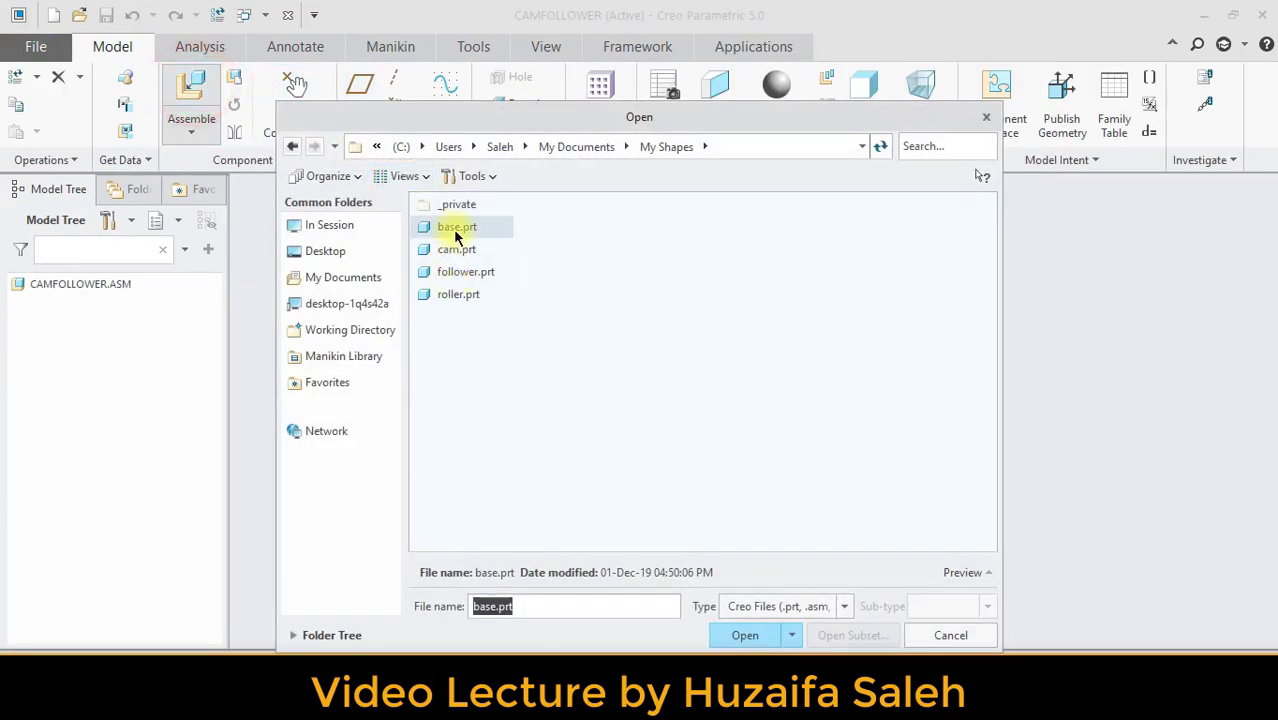
pyautogui.click(745, 636)
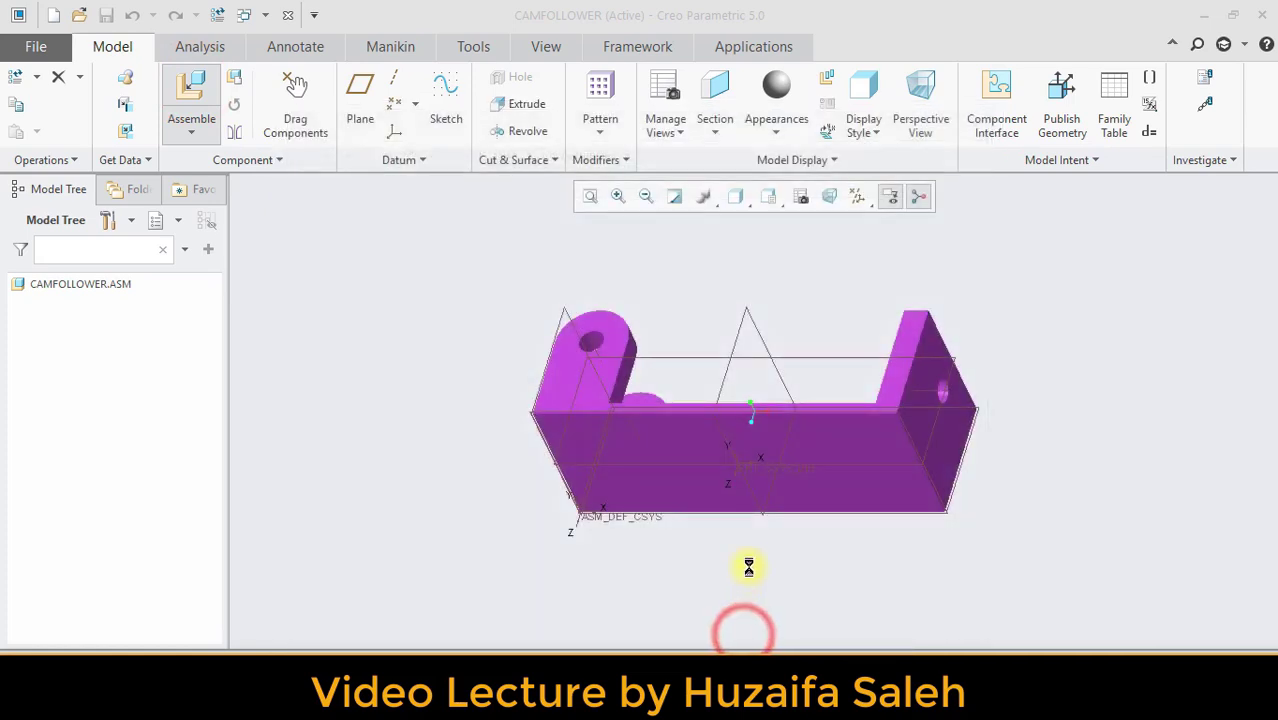
pyautogui.moveTo(435, 459)
pyautogui.mouseDown(button='middle')
pyautogui.moveTo(499, 468)
pyautogui.moveTo(442, 488)
pyautogui.moveTo(447, 462)
pyautogui.mouseUp(button='middle')
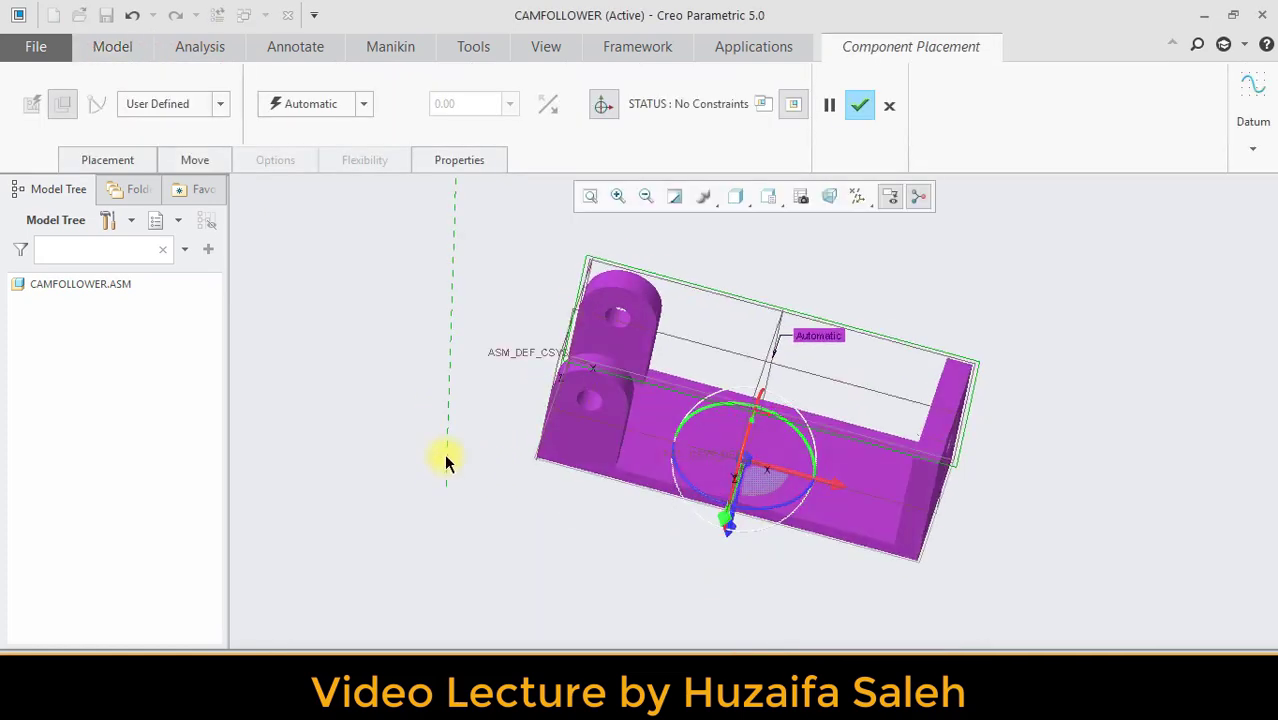
pyautogui.click(363, 106)
pyautogui.click(324, 291)
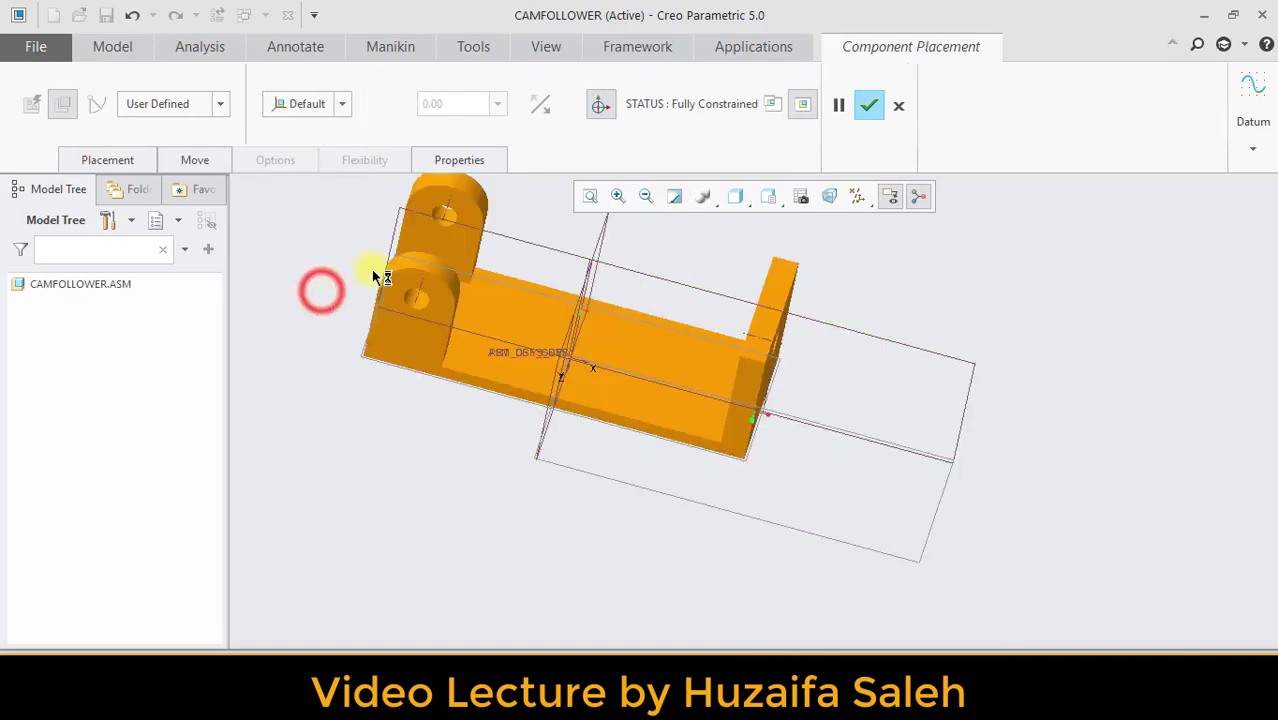
pyautogui.click(866, 105)
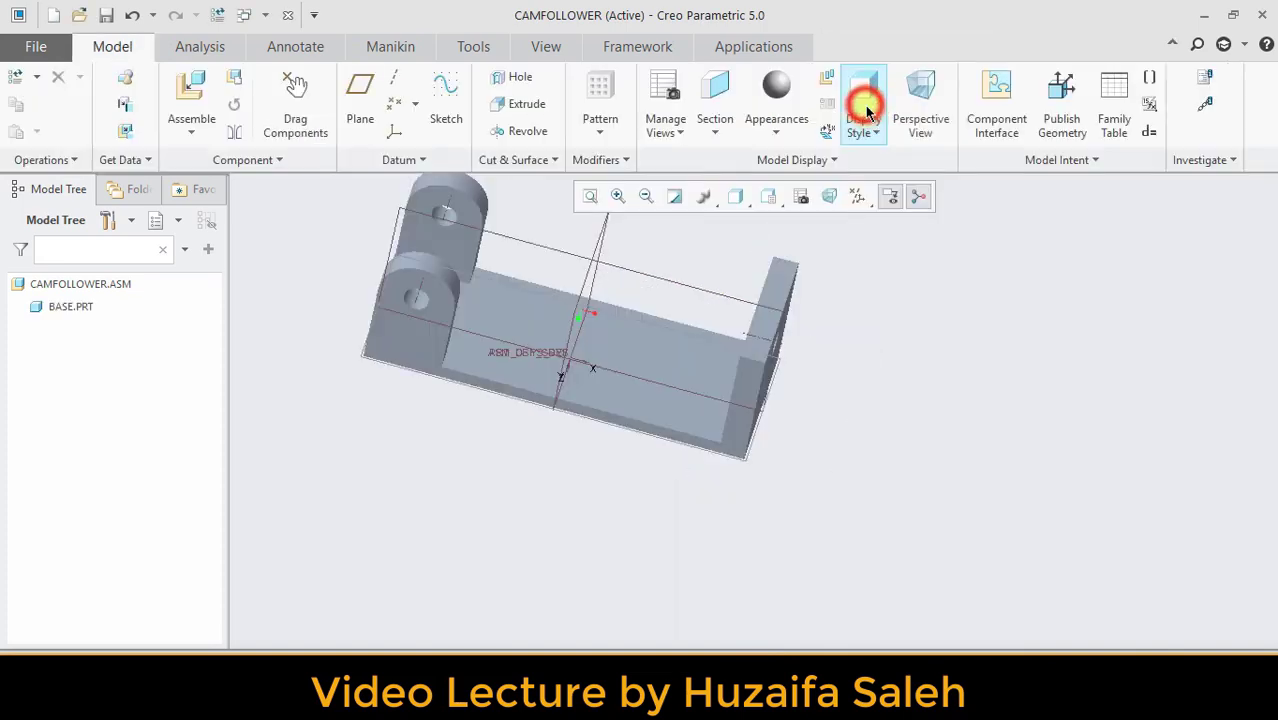
# Load cam.prt into the assembly as a new component.
pyautogui.click(591, 197)
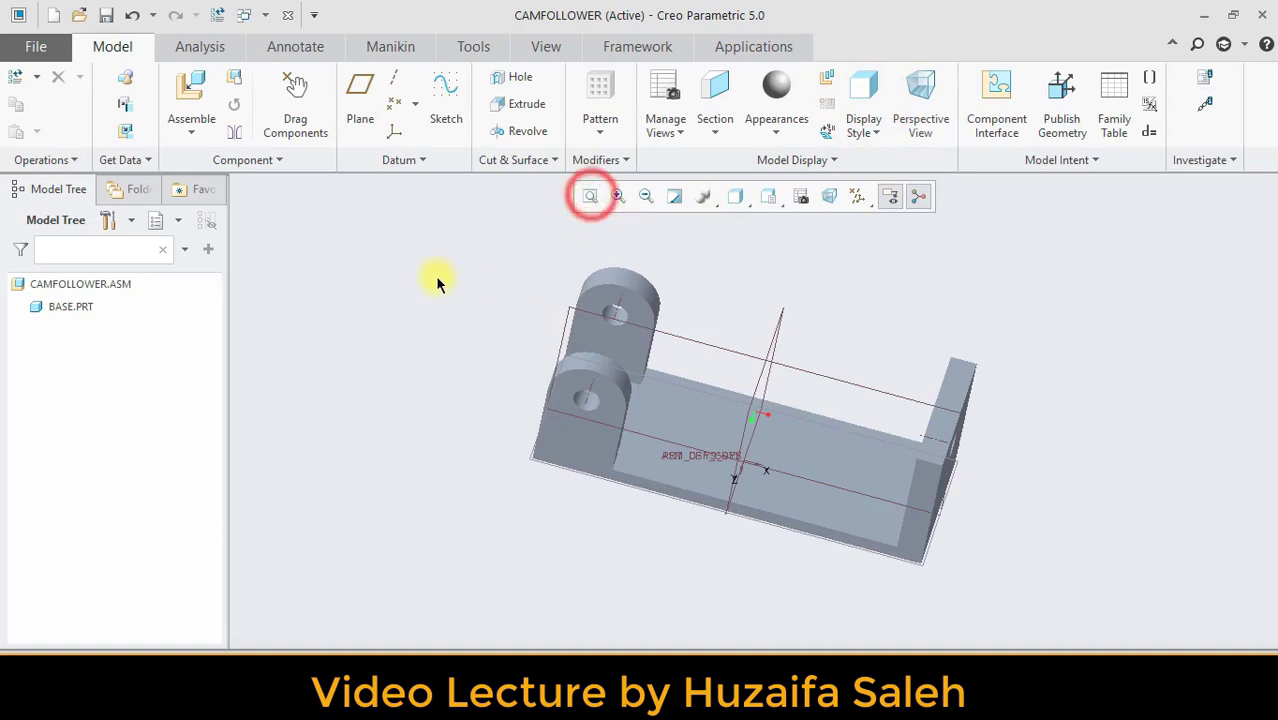
pyautogui.click(191, 85)
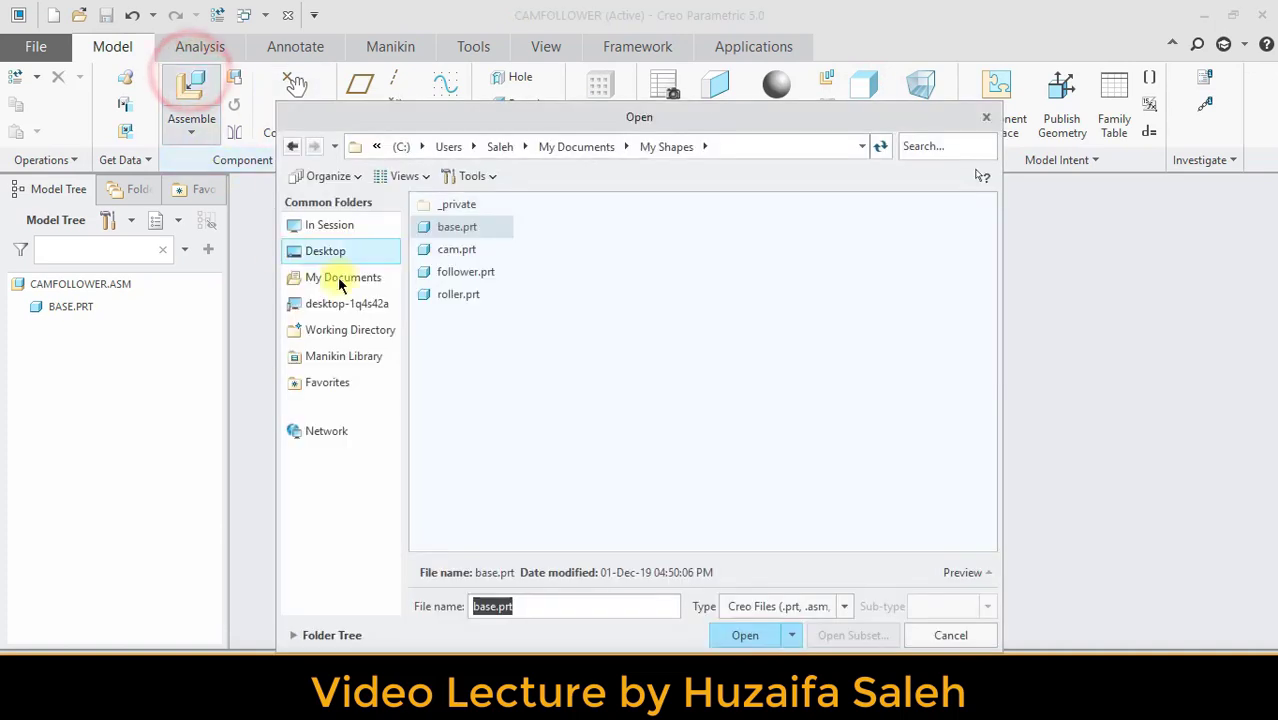
pyautogui.click(459, 274)
pyautogui.click(456, 250)
pyautogui.click(758, 640)
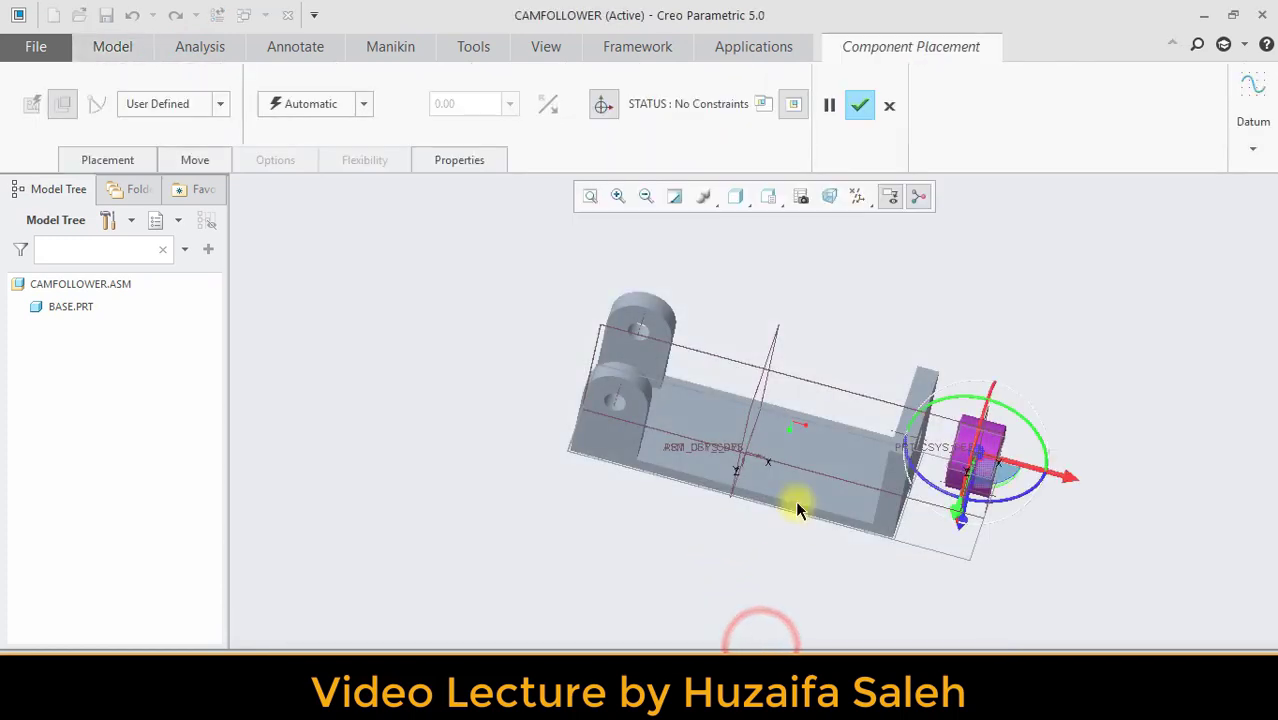
# Rotate the cam upright with the 3D dragger to line it up with the base.
pyautogui.moveTo(1146, 424); pyautogui.dragTo(1110, 455, button='middle')
pyautogui.moveTo(1034, 383)
pyautogui.mouseDown(button='middle')
pyautogui.moveTo(1064, 320)
pyautogui.moveTo(1054, 368)
pyautogui.mouseUp(button='middle')
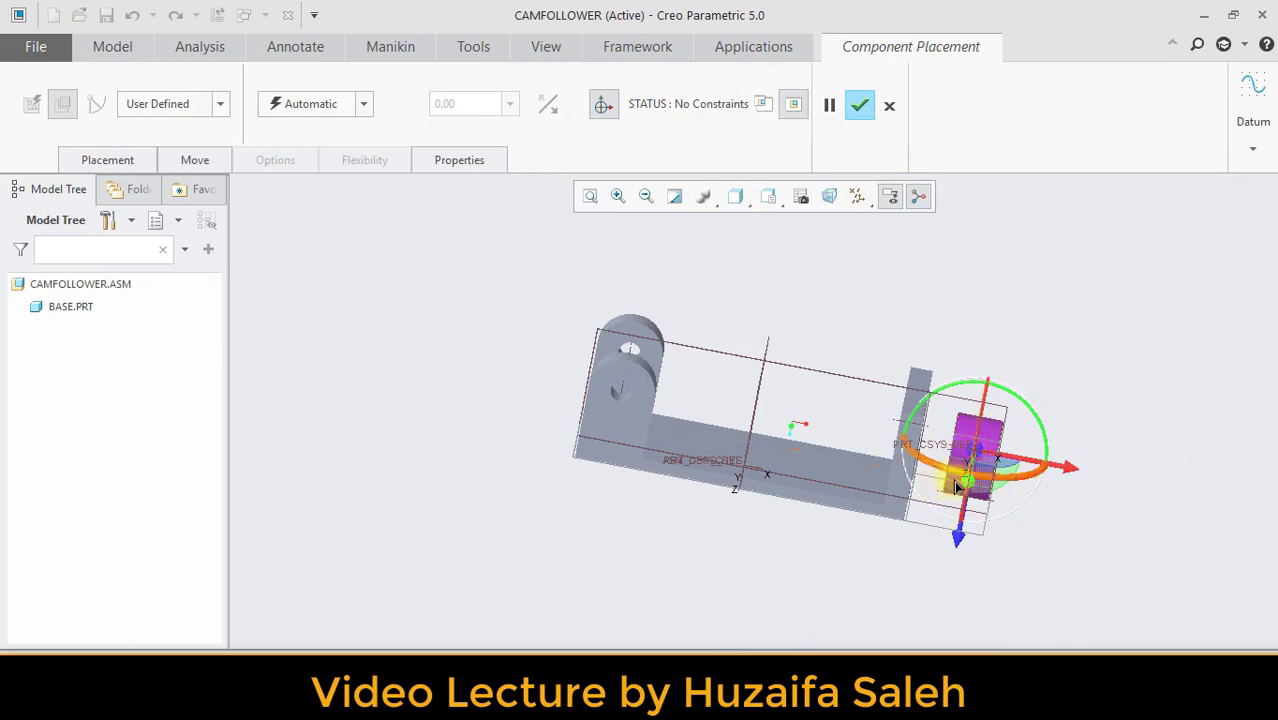
pyautogui.moveTo(936, 477); pyautogui.dragTo(757, 411)
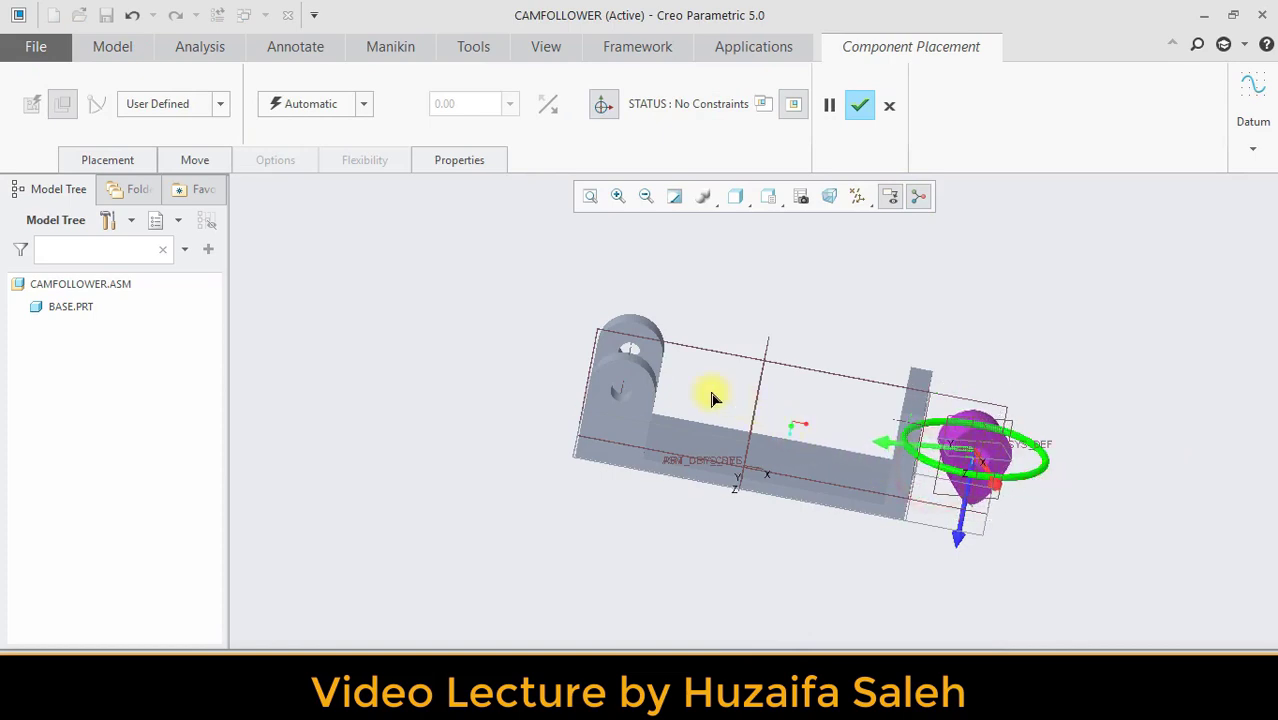
pyautogui.moveTo(907, 442); pyautogui.dragTo(930, 479)
pyautogui.moveTo(992, 510); pyautogui.dragTo(682, 296)
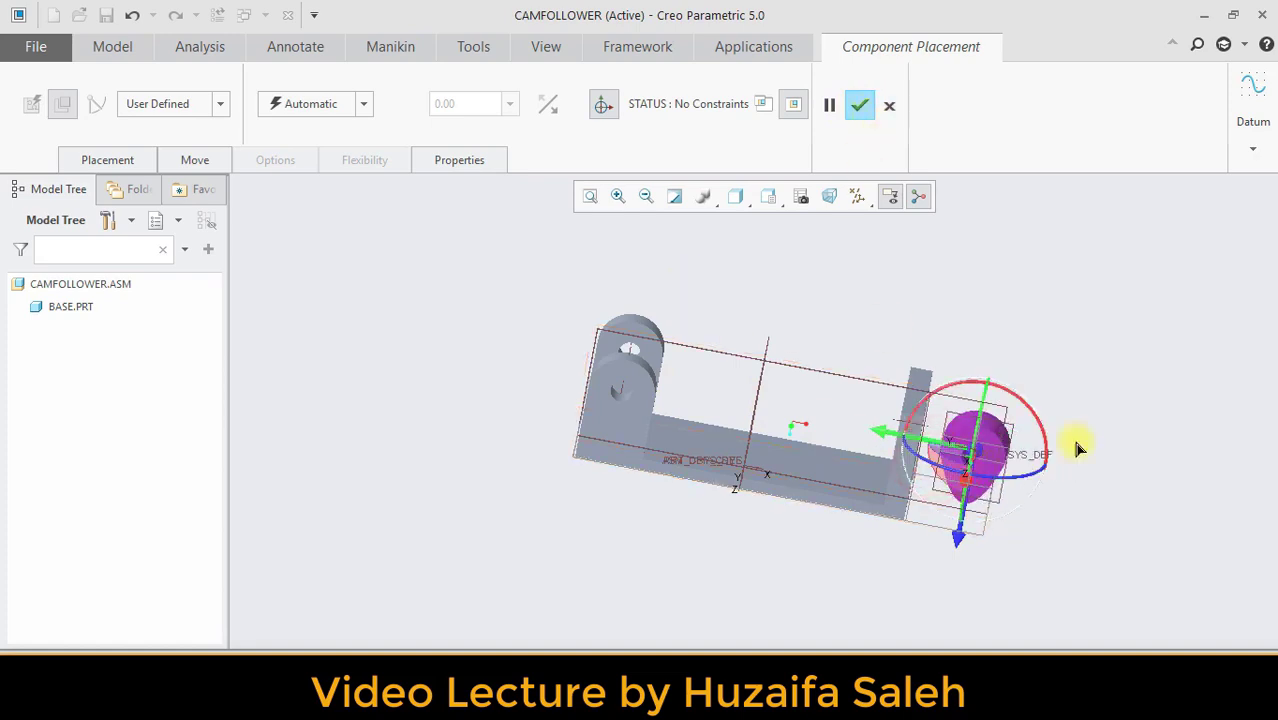
pyautogui.scroll(-3, 856, 533)
pyautogui.scroll(-2, 1155, 367)
pyautogui.scroll(-1, 1155, 367)
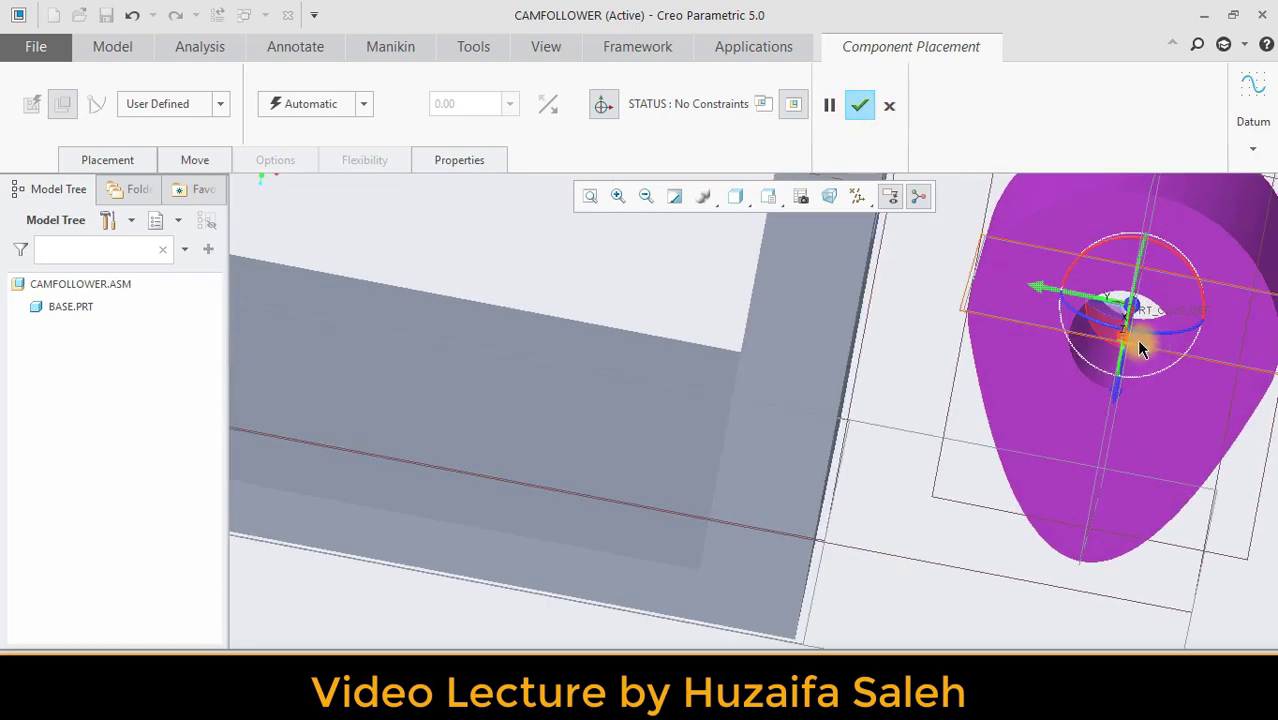
pyautogui.scroll(4, 1140, 366)
pyautogui.moveTo(1124, 365); pyautogui.dragTo(1093, 414, button='middle')
pyautogui.scroll(-4, 1110, 417)
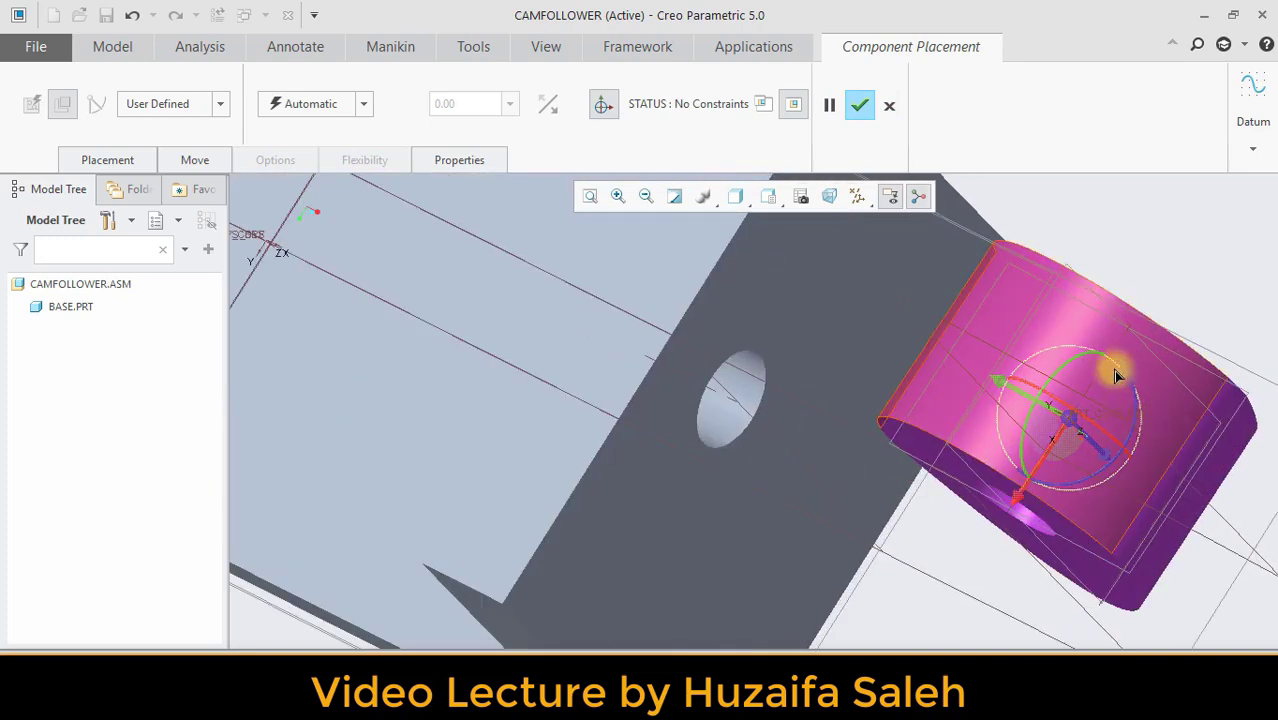
pyautogui.scroll(-1, 1120, 358)
pyautogui.scroll(4, 756, 422)
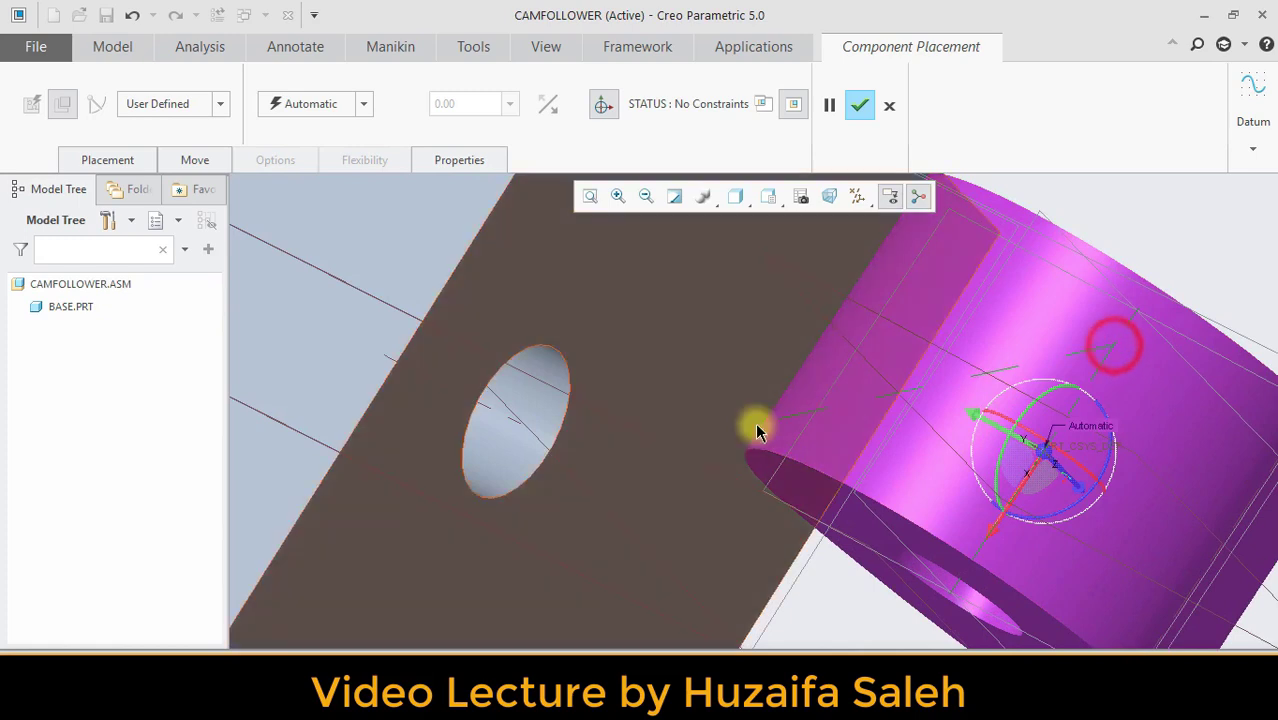
pyautogui.scroll(-3, 283, 318)
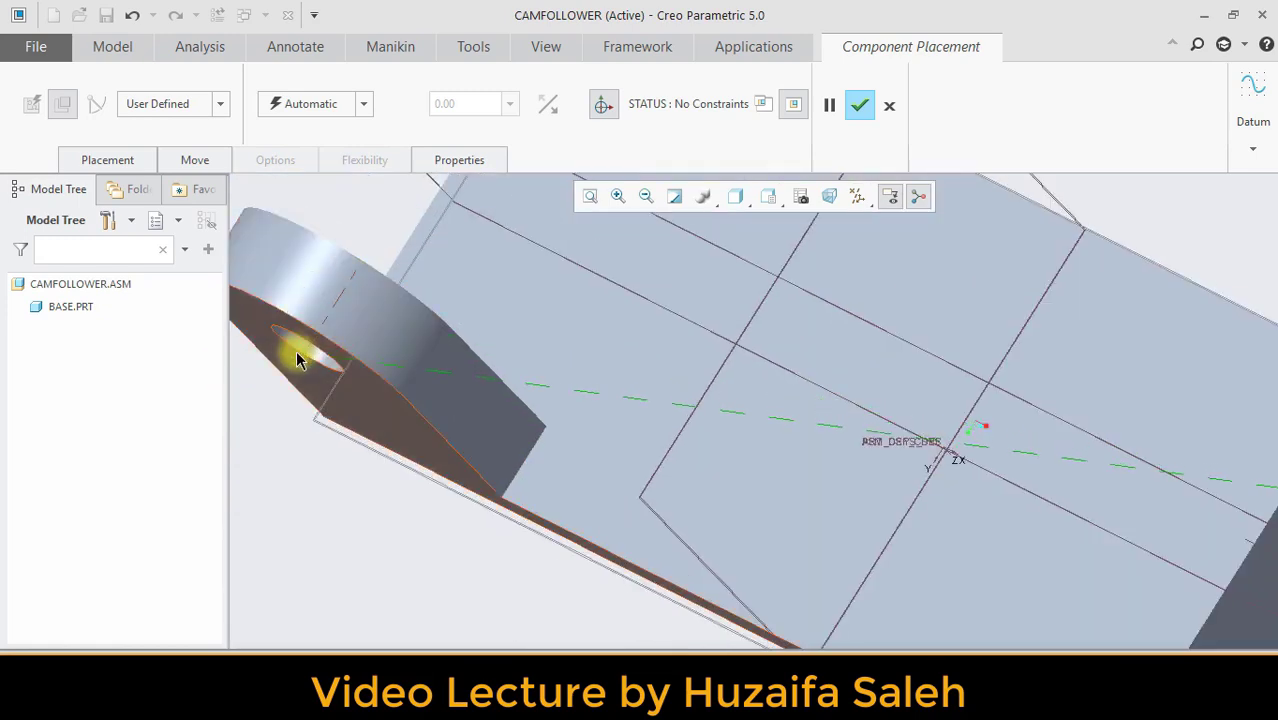
pyautogui.scroll(-2, 312, 350)
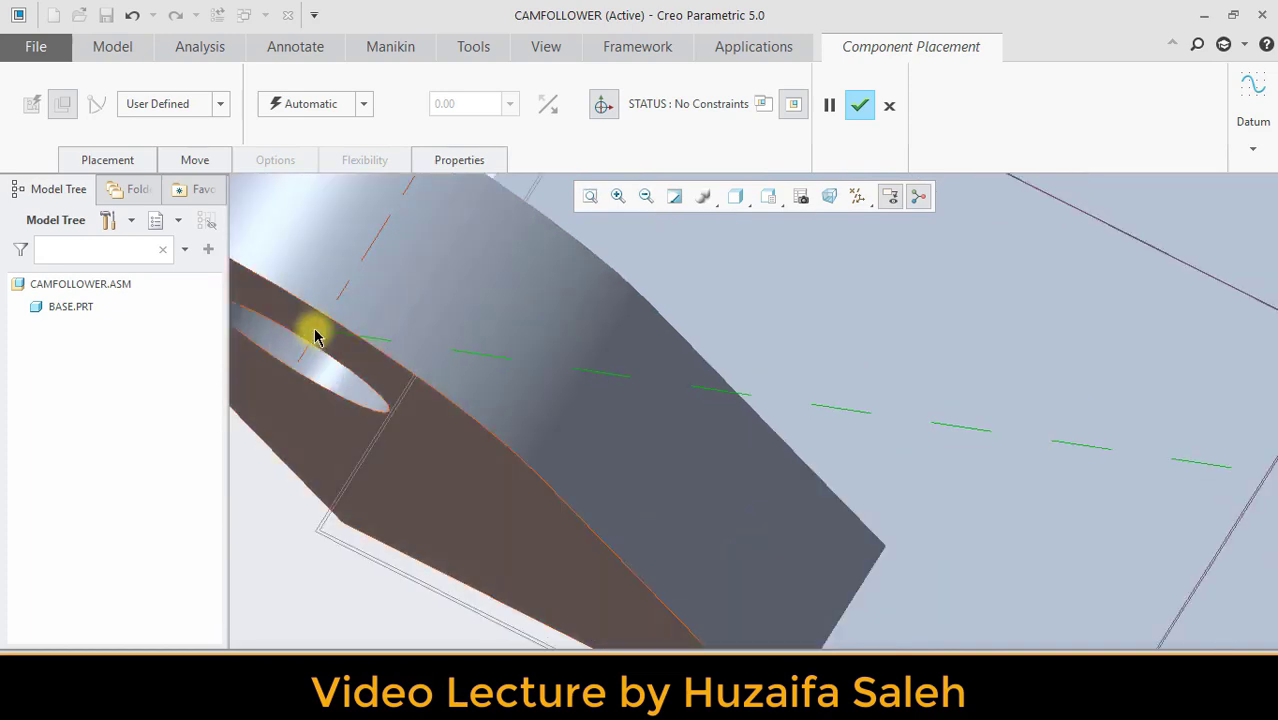
# Make the cam a Pin connection, Coincident with the base's lug surface.
pyautogui.click(494, 263)
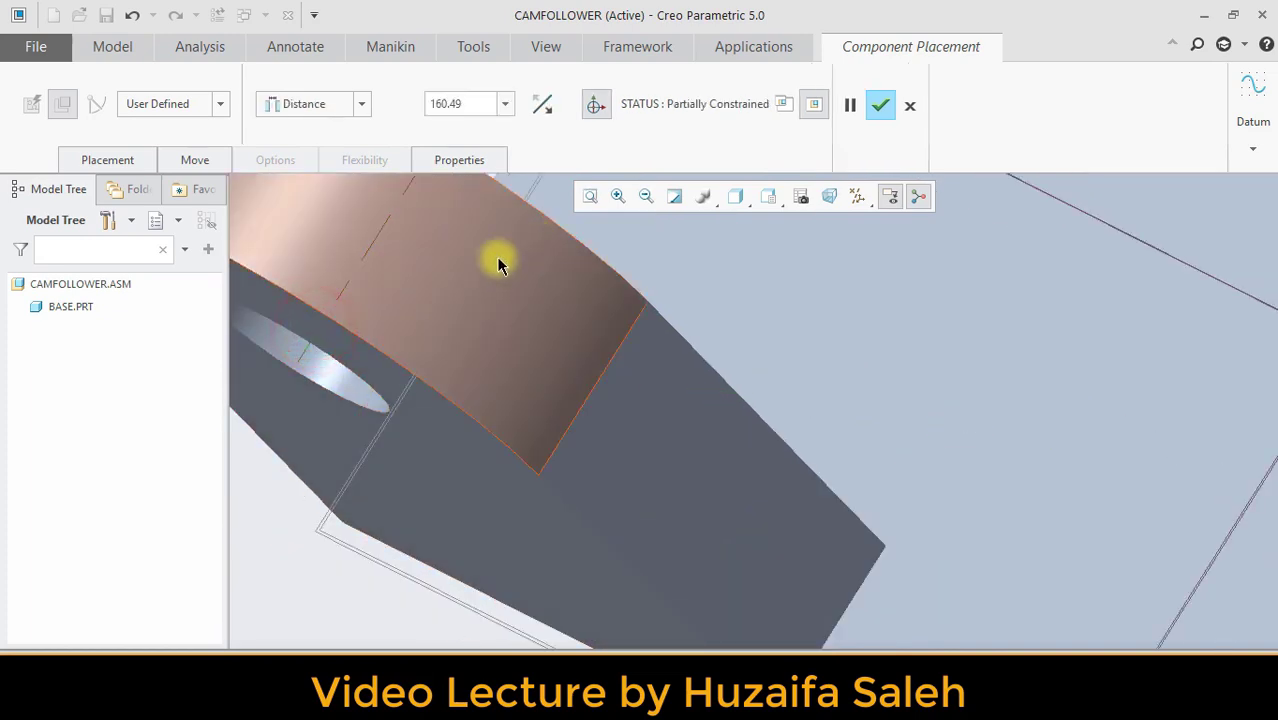
pyautogui.scroll(5, 485, 272)
pyautogui.moveTo(357, 440); pyautogui.dragTo(455, 428, button='middle')
pyautogui.click(218, 105)
pyautogui.click(218, 105)
pyautogui.click(361, 104)
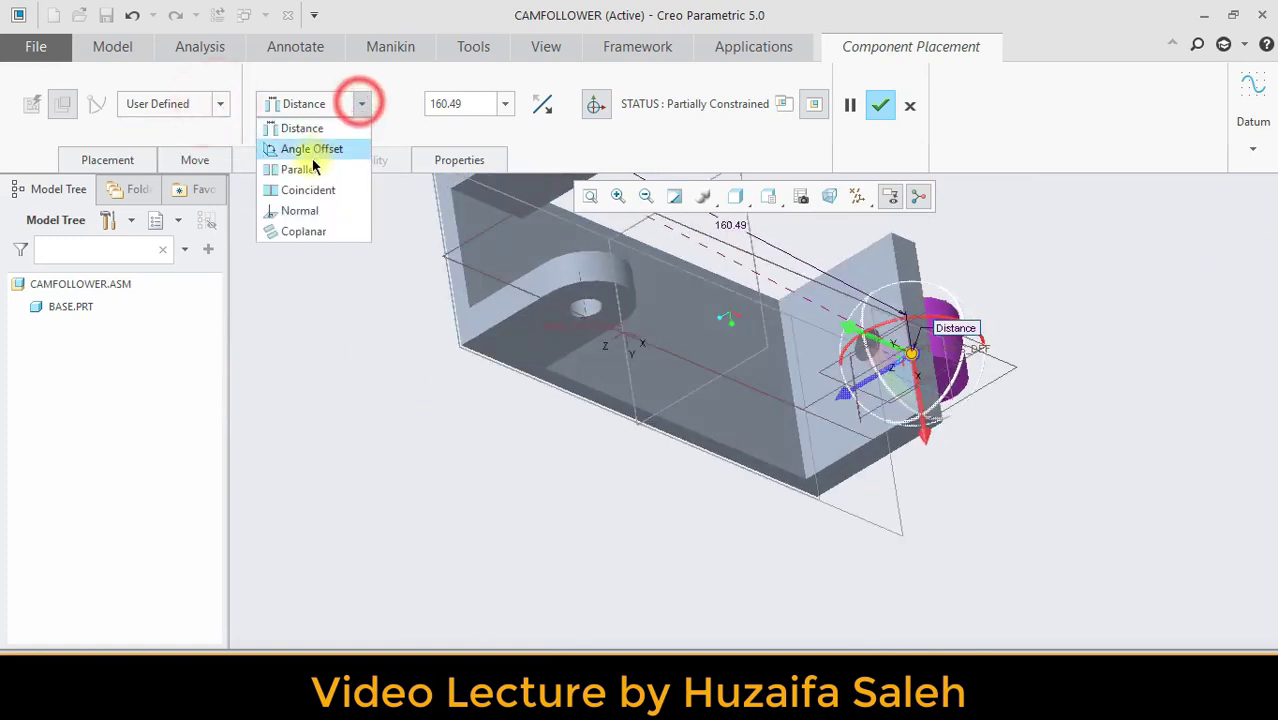
pyautogui.click(308, 190)
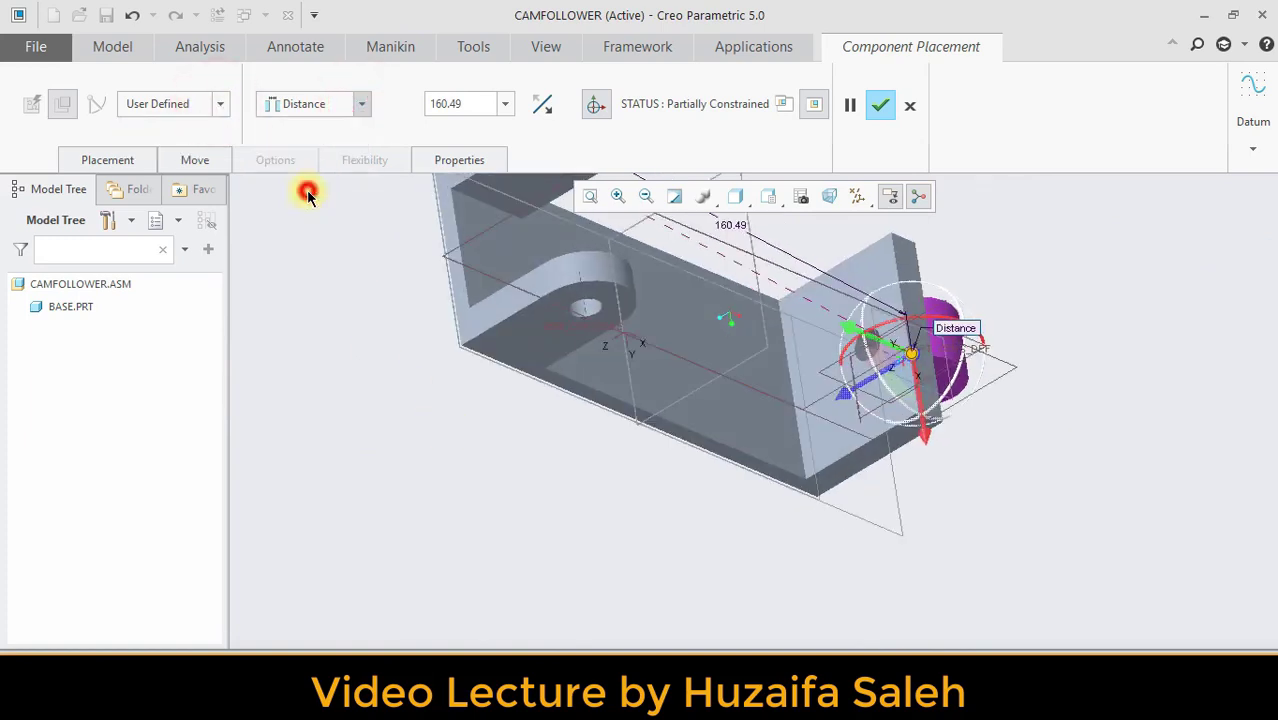
pyautogui.click(218, 106)
pyautogui.click(190, 168)
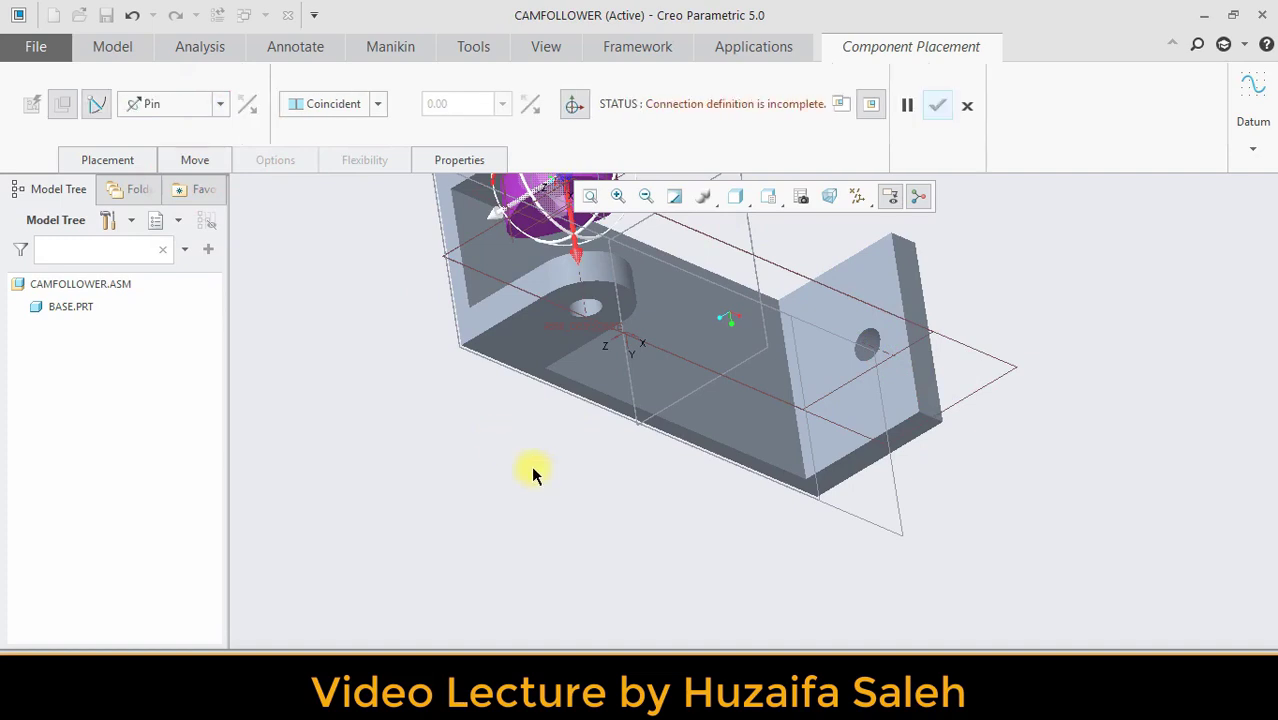
# Move the cam between the lugs and align it with the lug hole.
pyautogui.moveTo(537, 475); pyautogui.dragTo(517, 455, button='middle')
pyautogui.moveTo(490, 460); pyautogui.dragTo(531, 506)
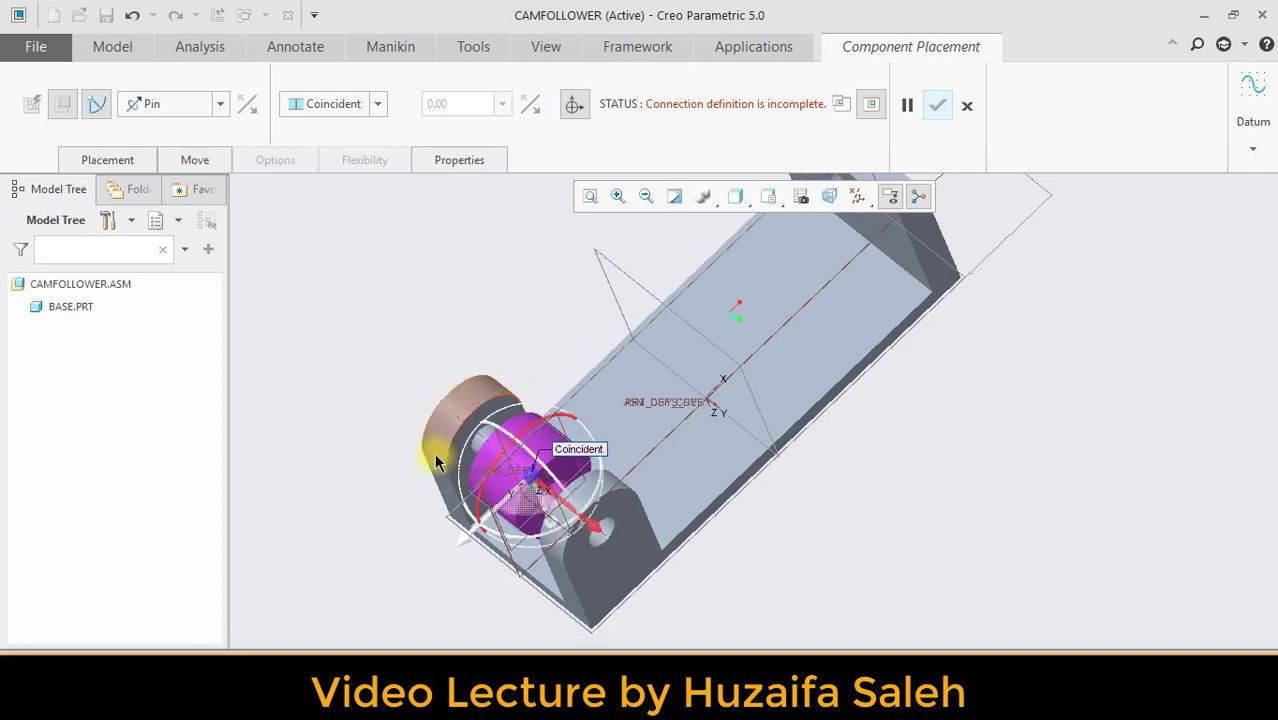
pyautogui.moveTo(394, 559); pyautogui.dragTo(476, 602, button='middle')
pyautogui.scroll(-5, 667, 563)
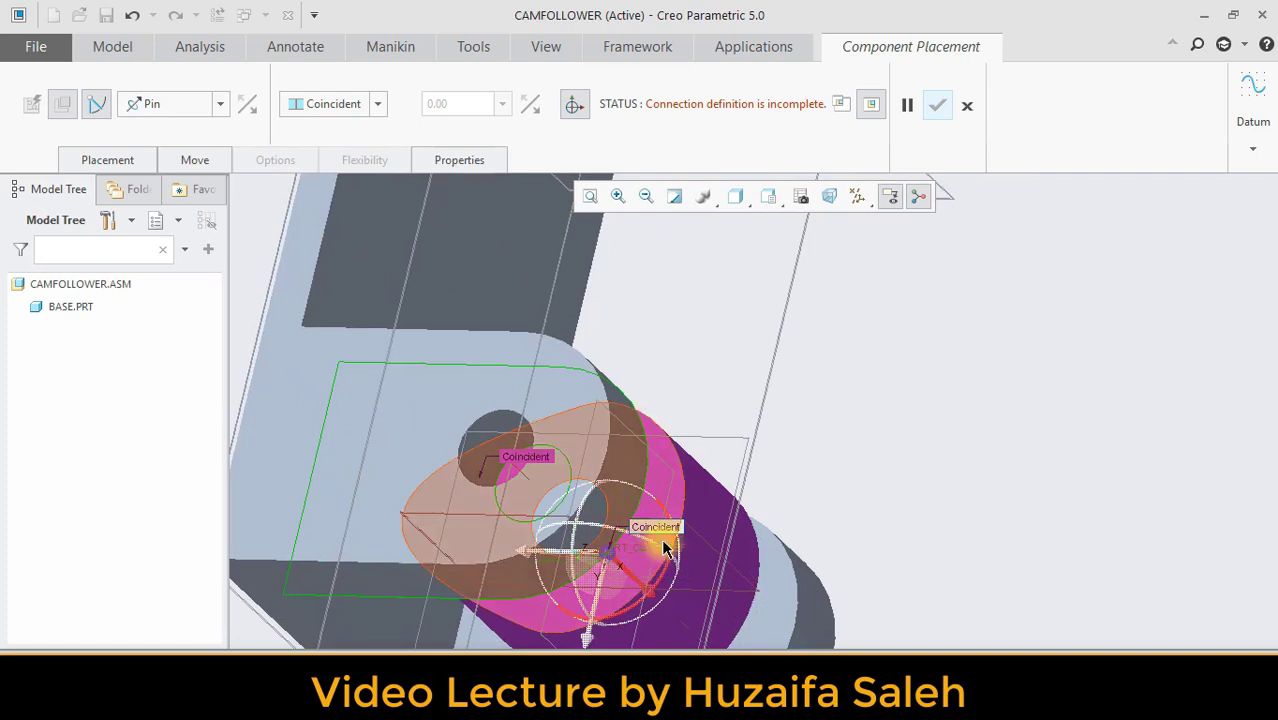
pyautogui.click(664, 548)
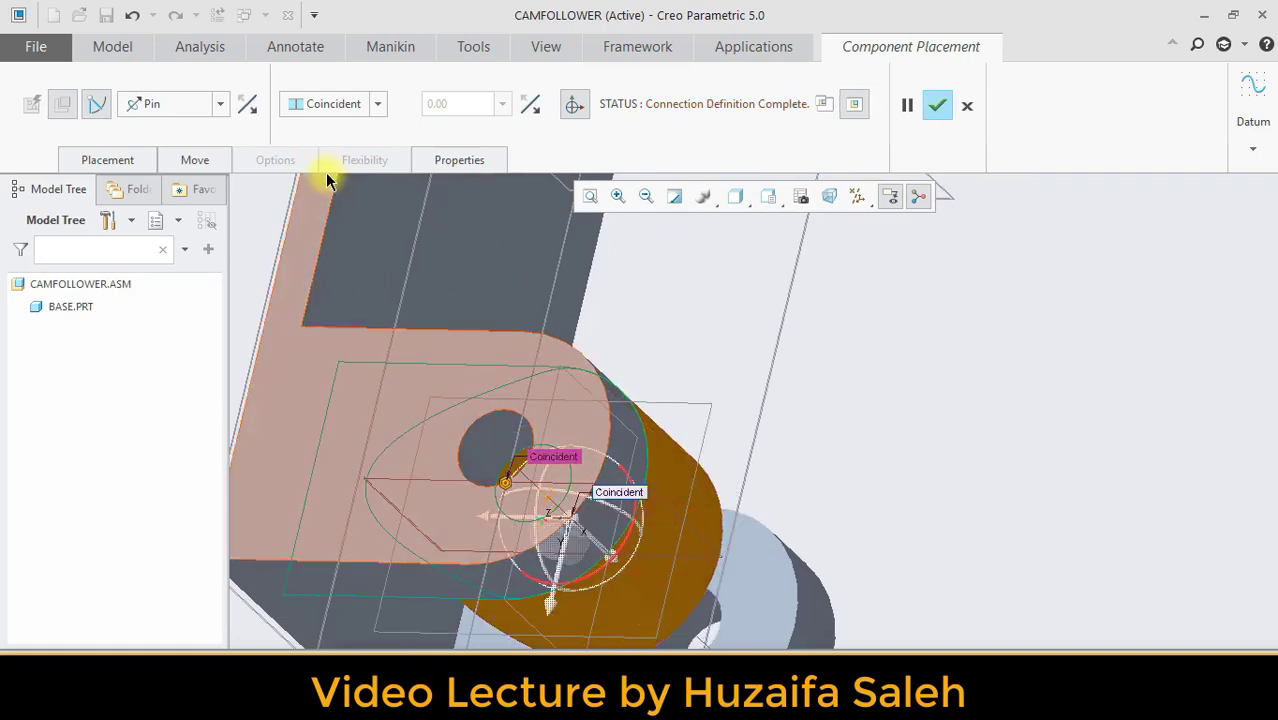
# Set the pin's translation constraint to Distance with an offset of 10.
pyautogui.click(345, 129)
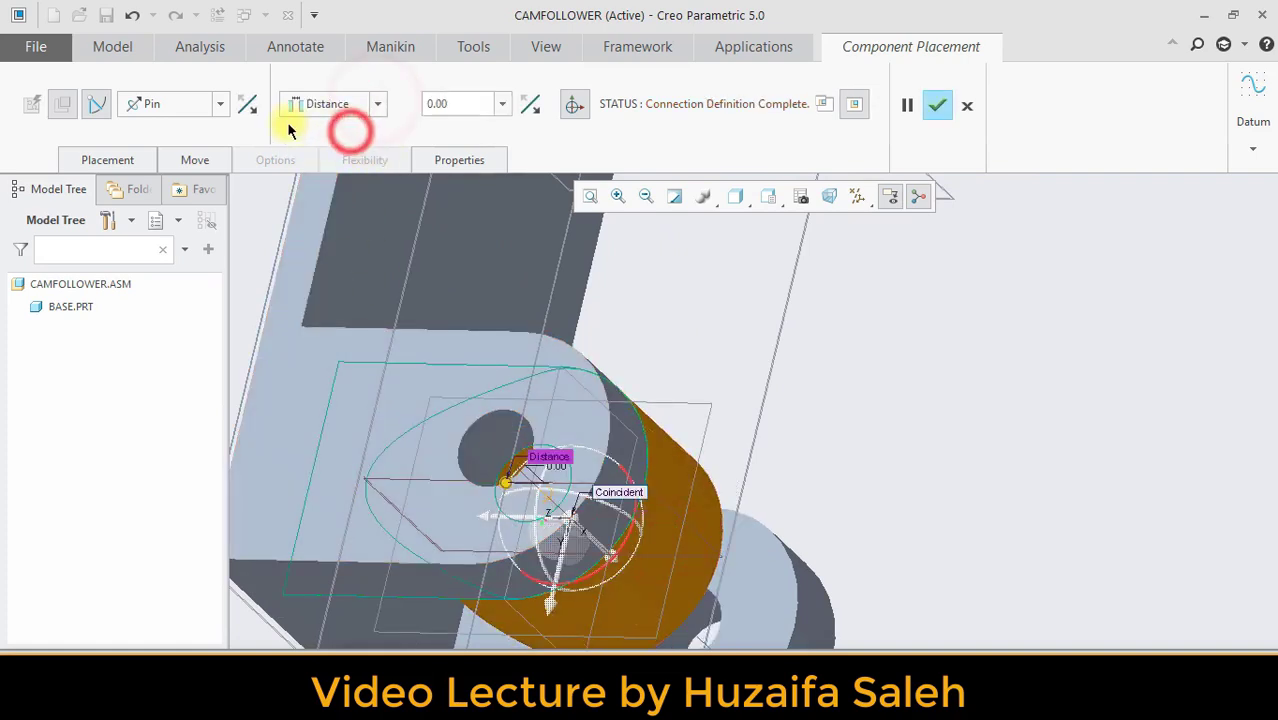
pyautogui.write('5')
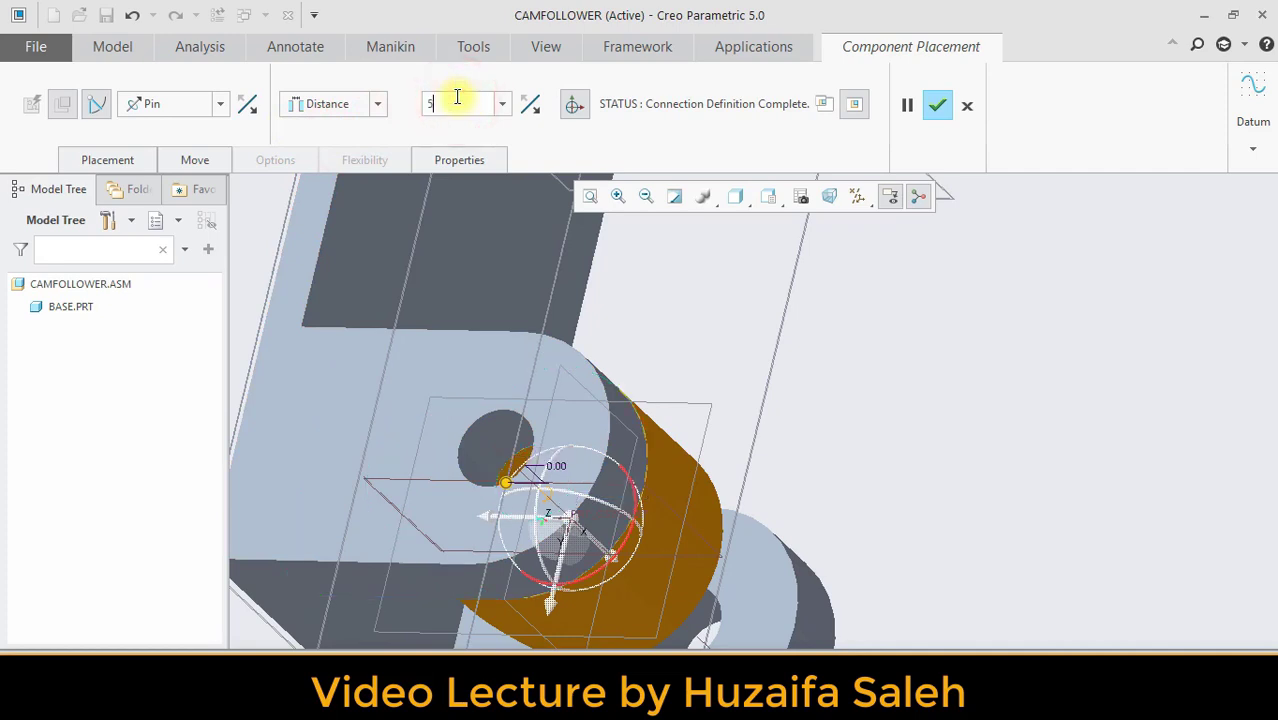
pyautogui.press('Return')
pyautogui.scroll(-5, 1204, 556)
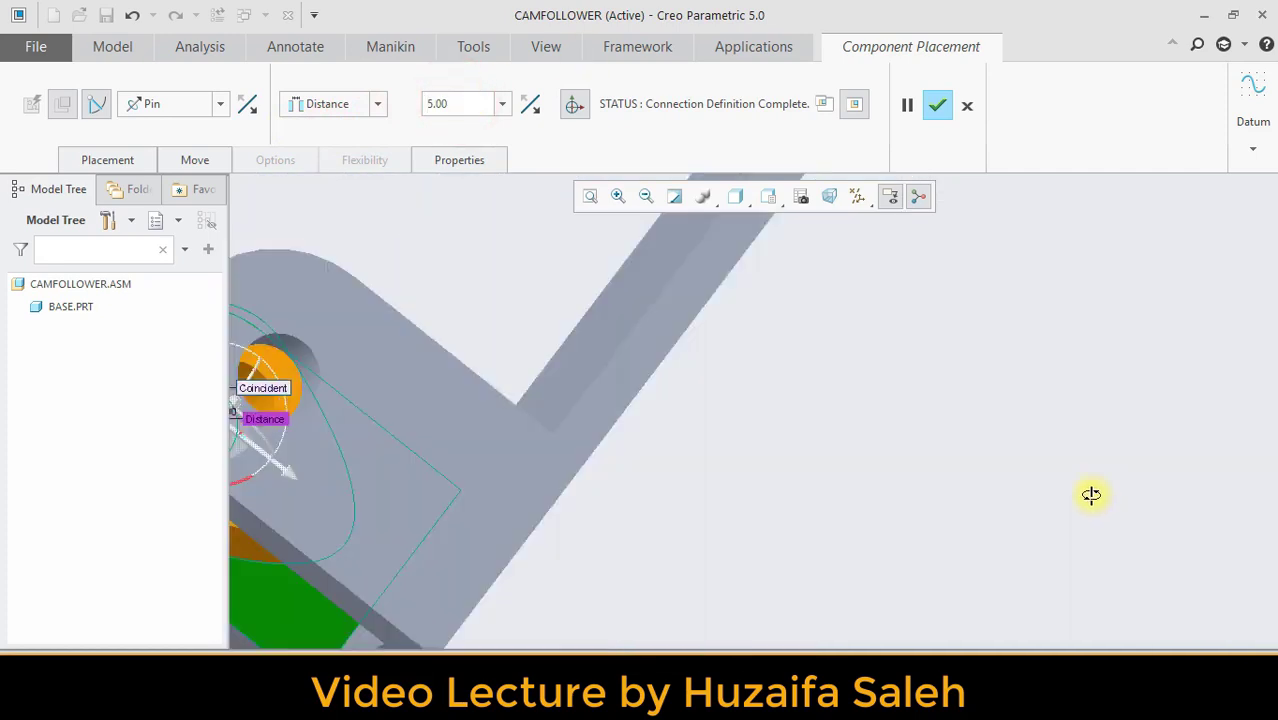
pyautogui.click(646, 196)
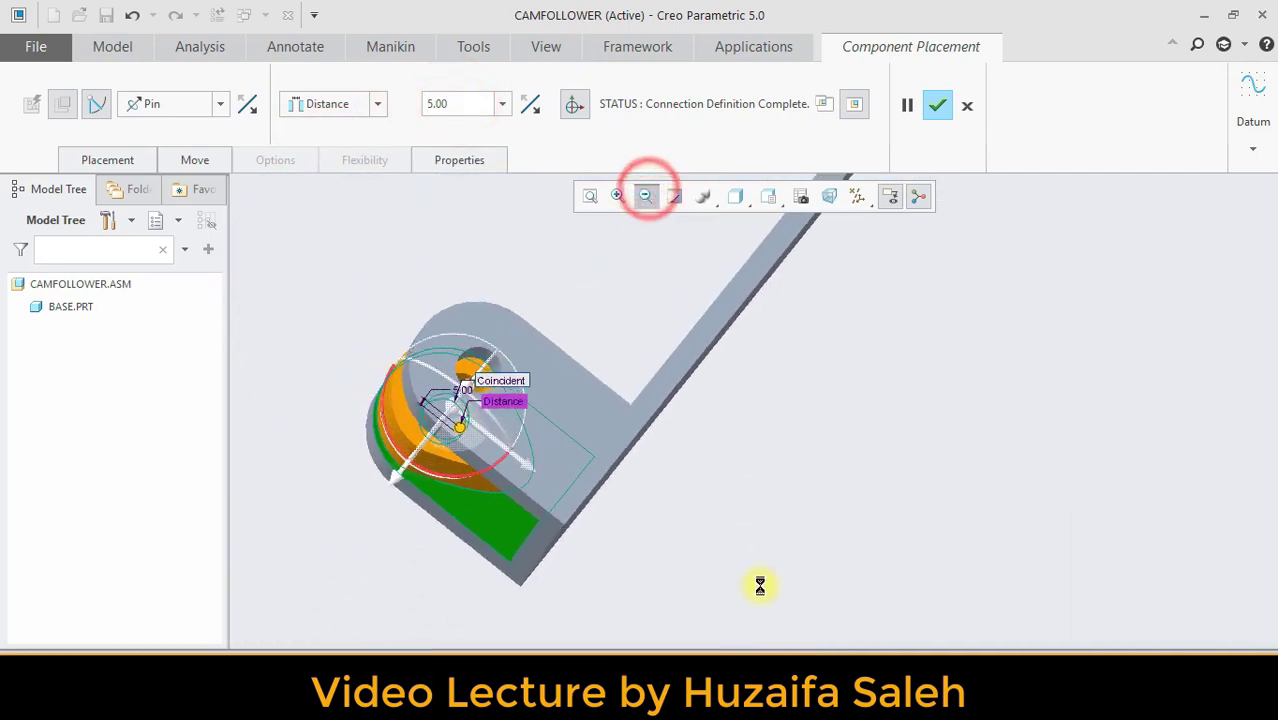
pyautogui.moveTo(762, 533); pyautogui.dragTo(813, 471, button='middle')
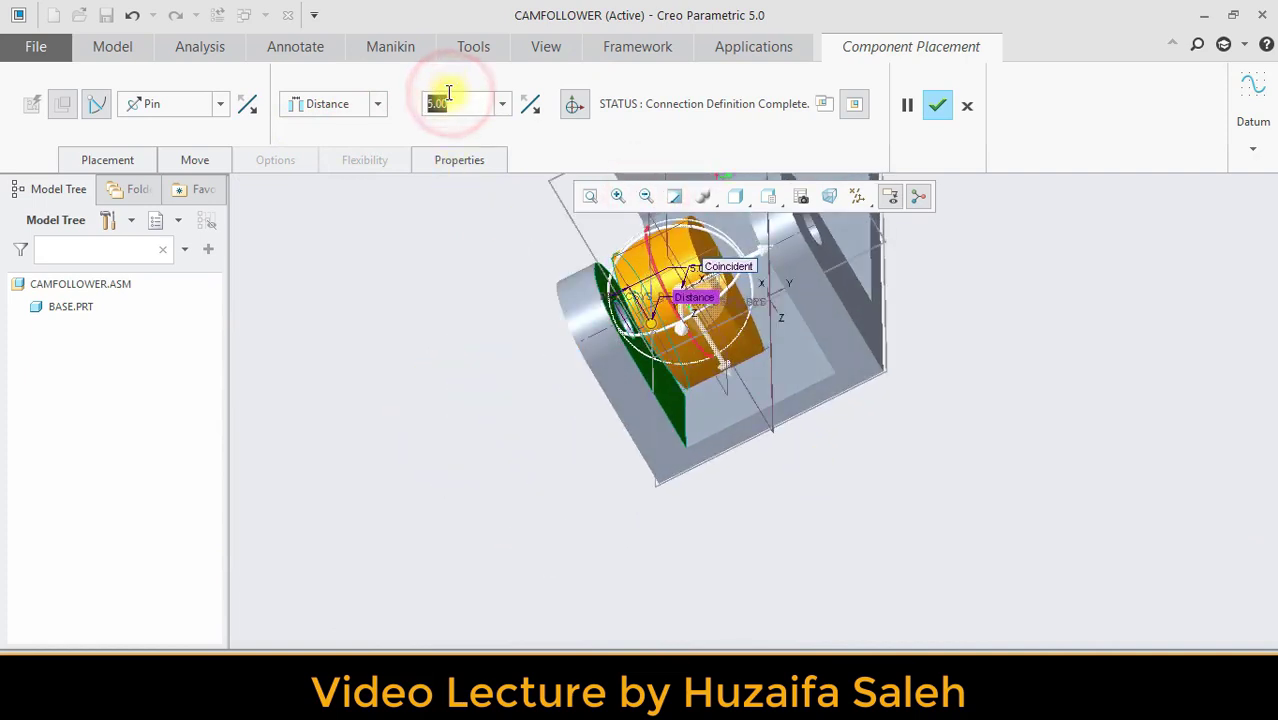
pyautogui.write('10')
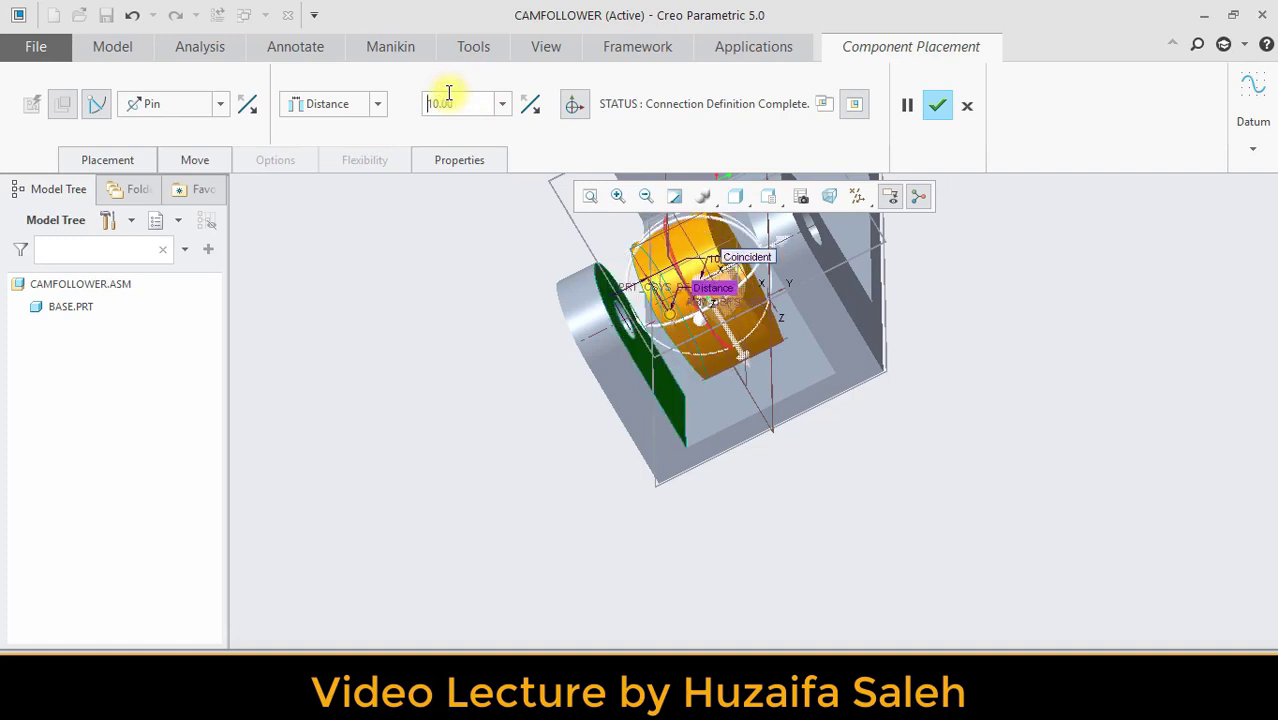
pyautogui.press('Return')
# Hide the 3D placement dragger and all datum planes, axes and coordinate systems.
pyautogui.moveTo(799, 398); pyautogui.dragTo(885, 475, button='middle')
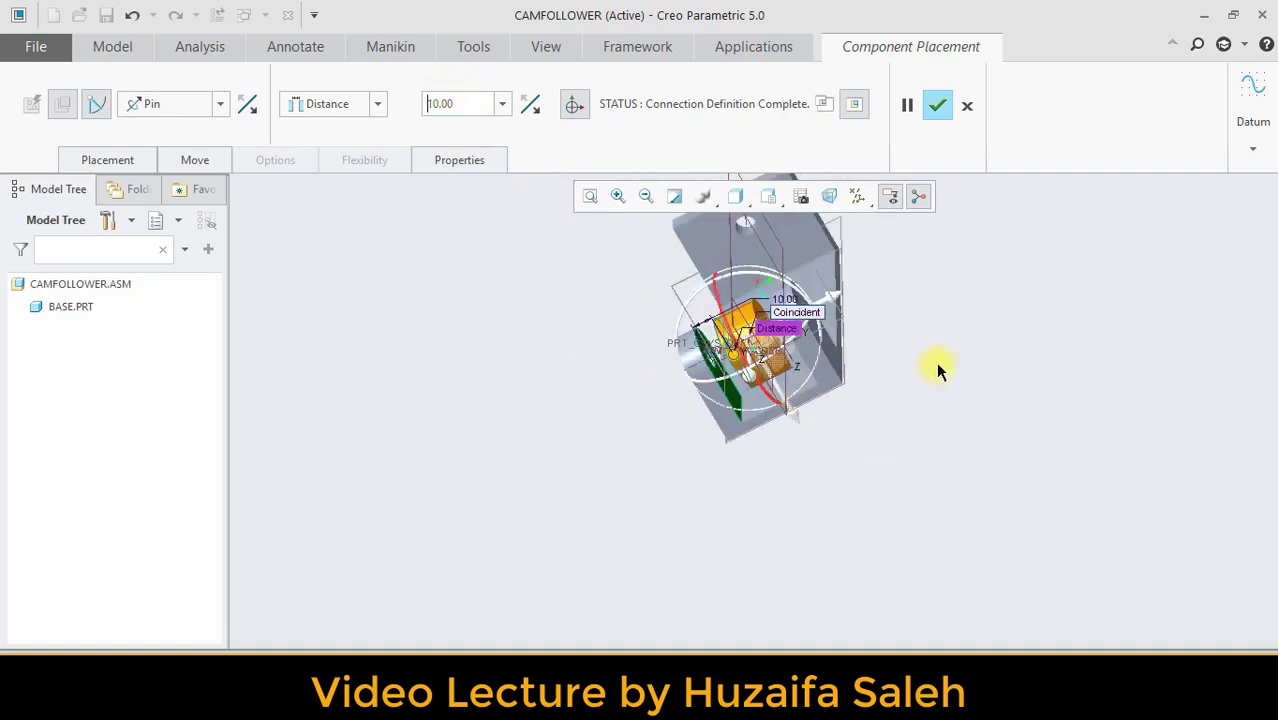
pyautogui.moveTo(937, 363); pyautogui.dragTo(979, 379, button='middle')
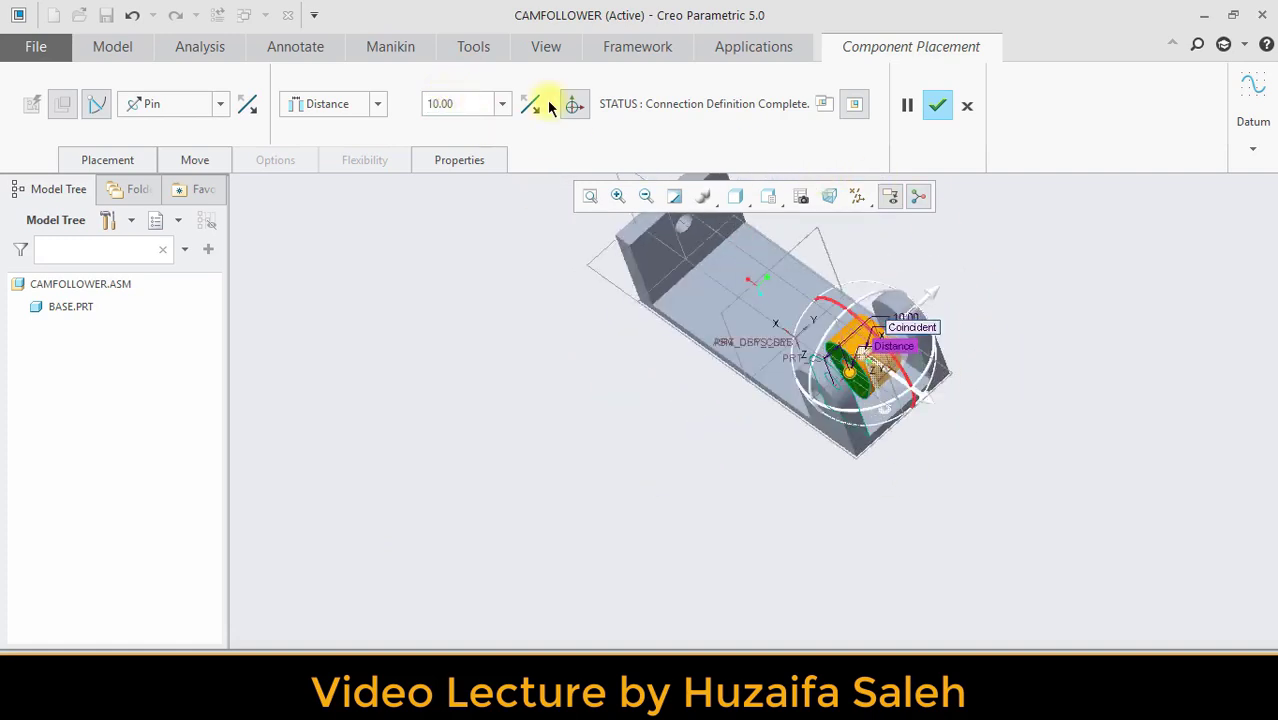
pyautogui.click(573, 104)
pyautogui.moveTo(1155, 414); pyautogui.dragTo(1063, 384, button='middle')
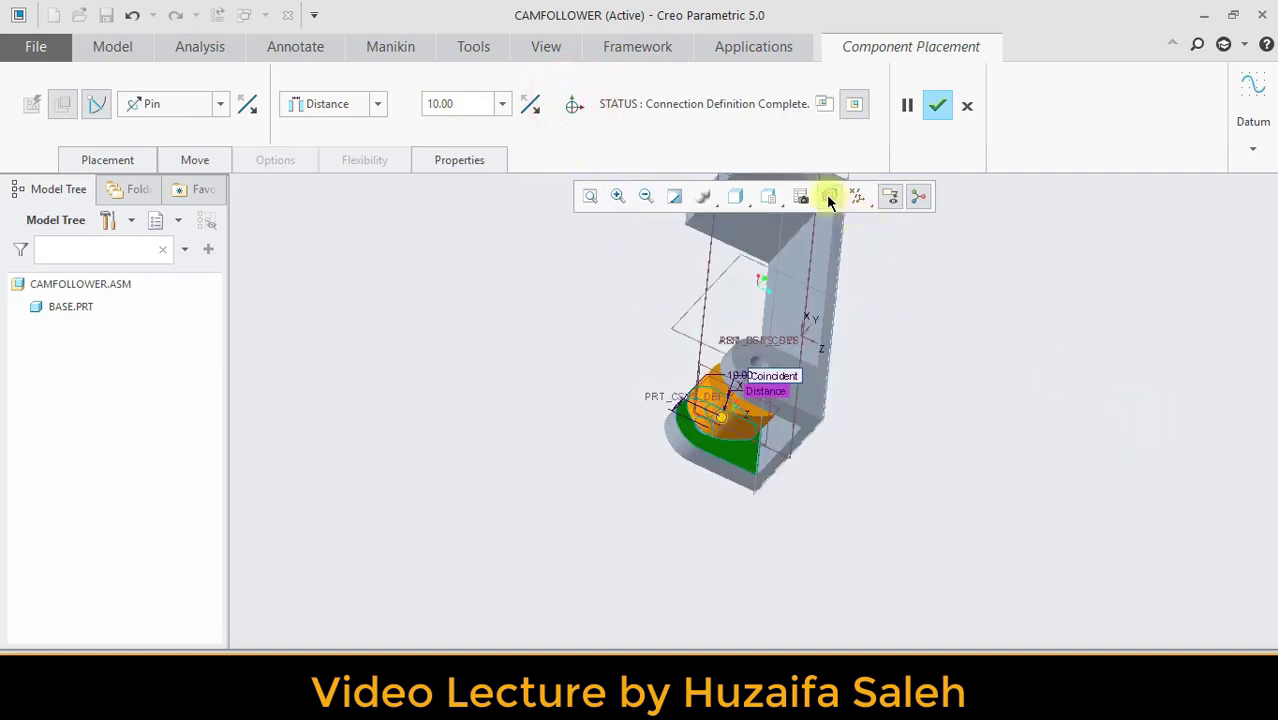
pyautogui.click(853, 197)
pyautogui.click(747, 223)
# Finish placing the cam and open CAM.PRT in its own window.
pyautogui.middleClick(984, 448)
pyautogui.moveTo(984, 448)
pyautogui.mouseDown(button='middle')
pyautogui.moveTo(965, 425)
pyautogui.moveTo(921, 445)
pyautogui.moveTo(1004, 448)
pyautogui.moveTo(929, 451)
pyautogui.moveTo(962, 456)
pyautogui.mouseUp(button='middle')
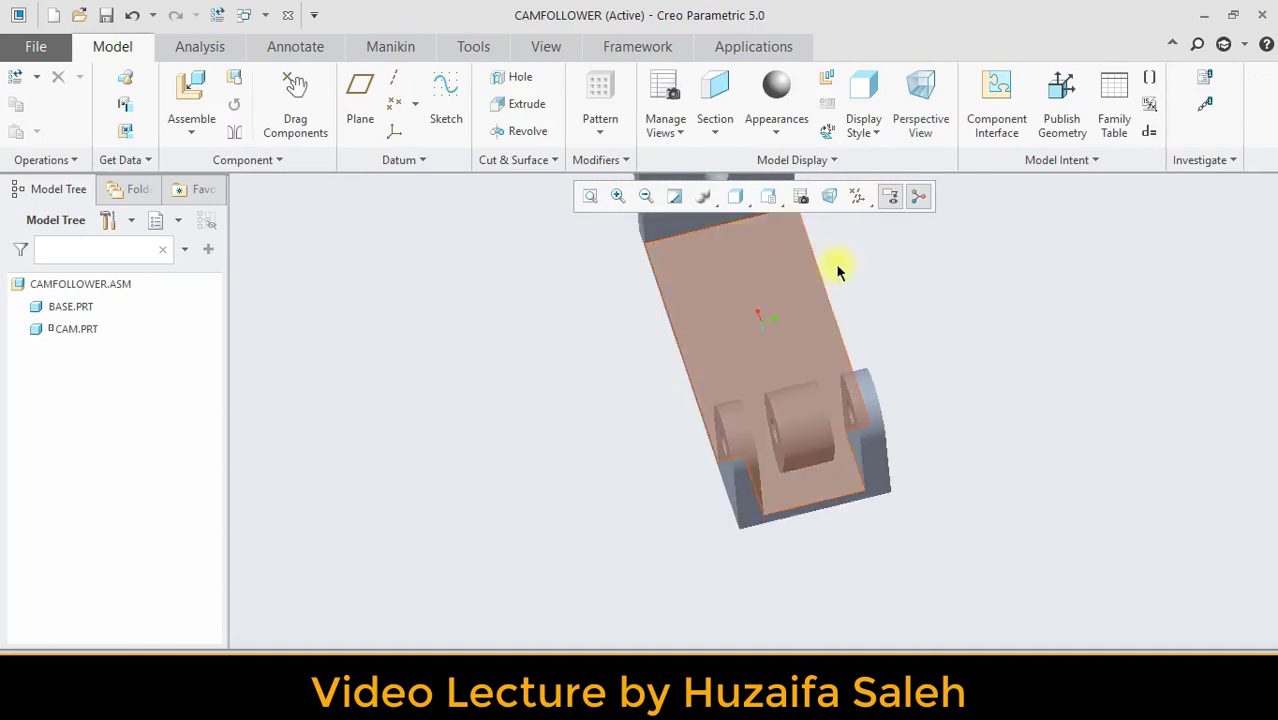
pyautogui.click(61, 332)
pyautogui.rightClick(64, 332)
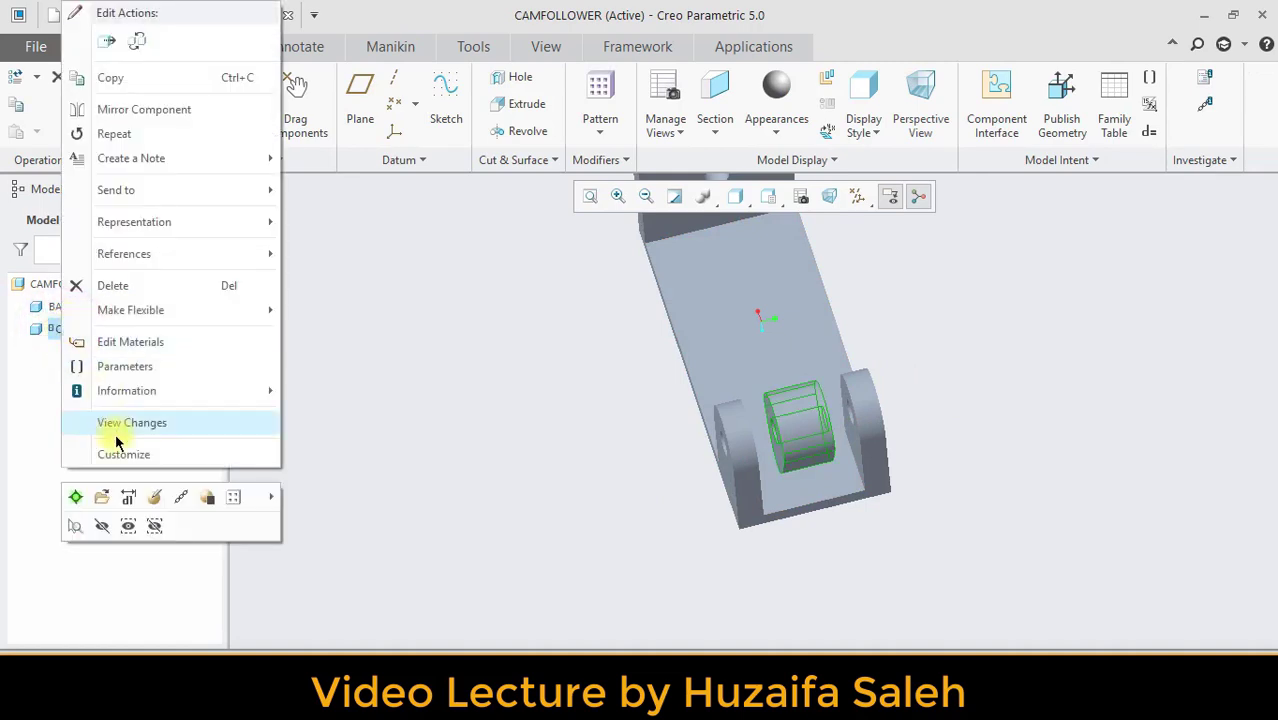
pyautogui.click(101, 505)
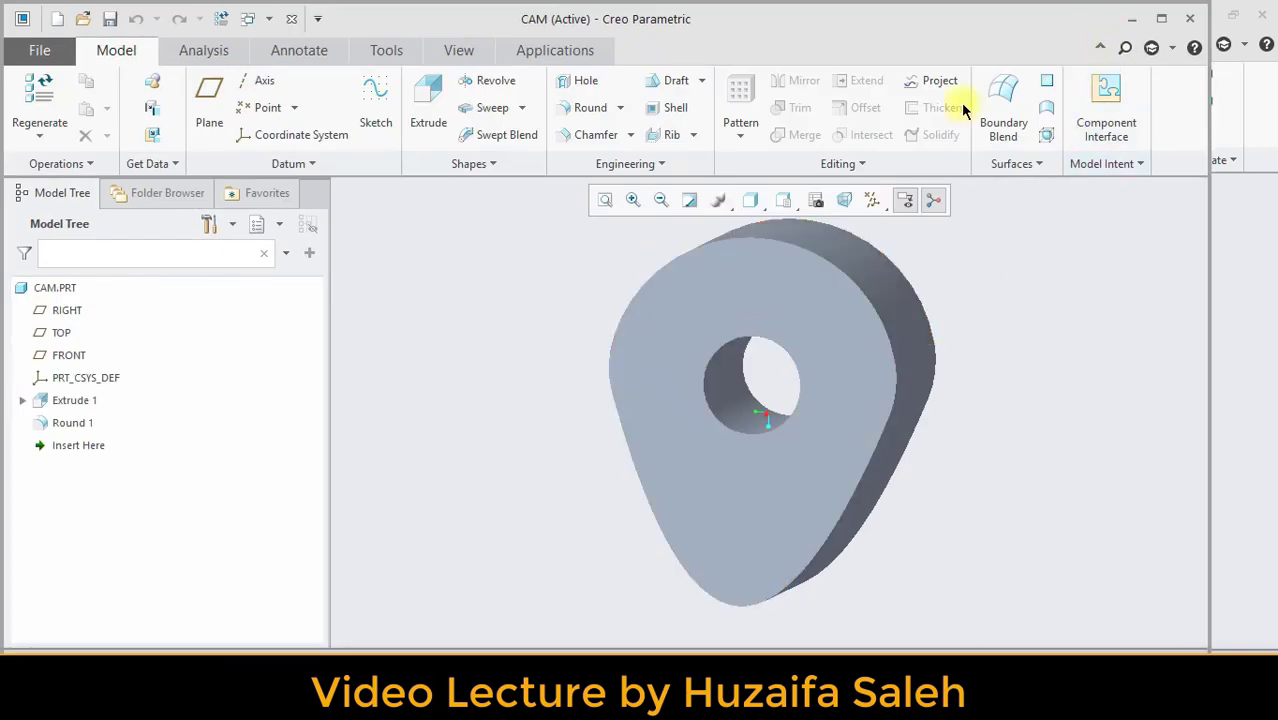
# Show all datums and start an extrusion sketched on the RIGHT datum plane.
pyautogui.click(875, 200)
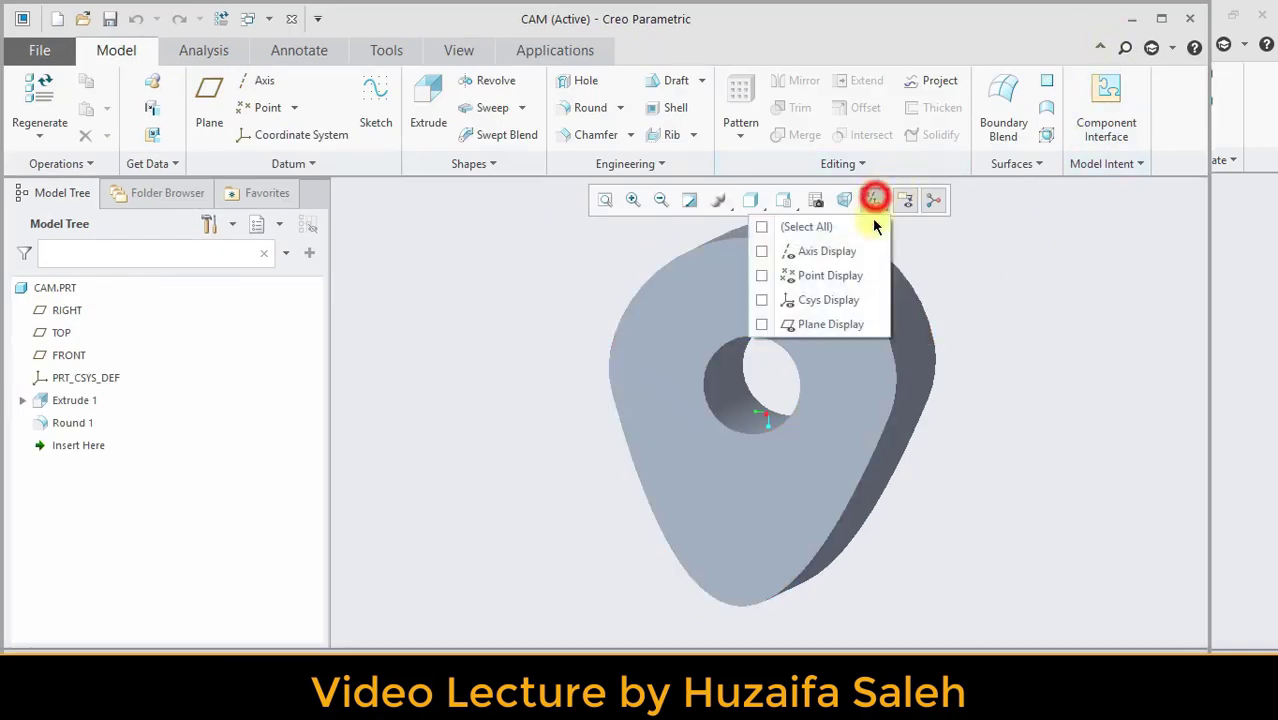
pyautogui.click(761, 227)
pyautogui.click(919, 350)
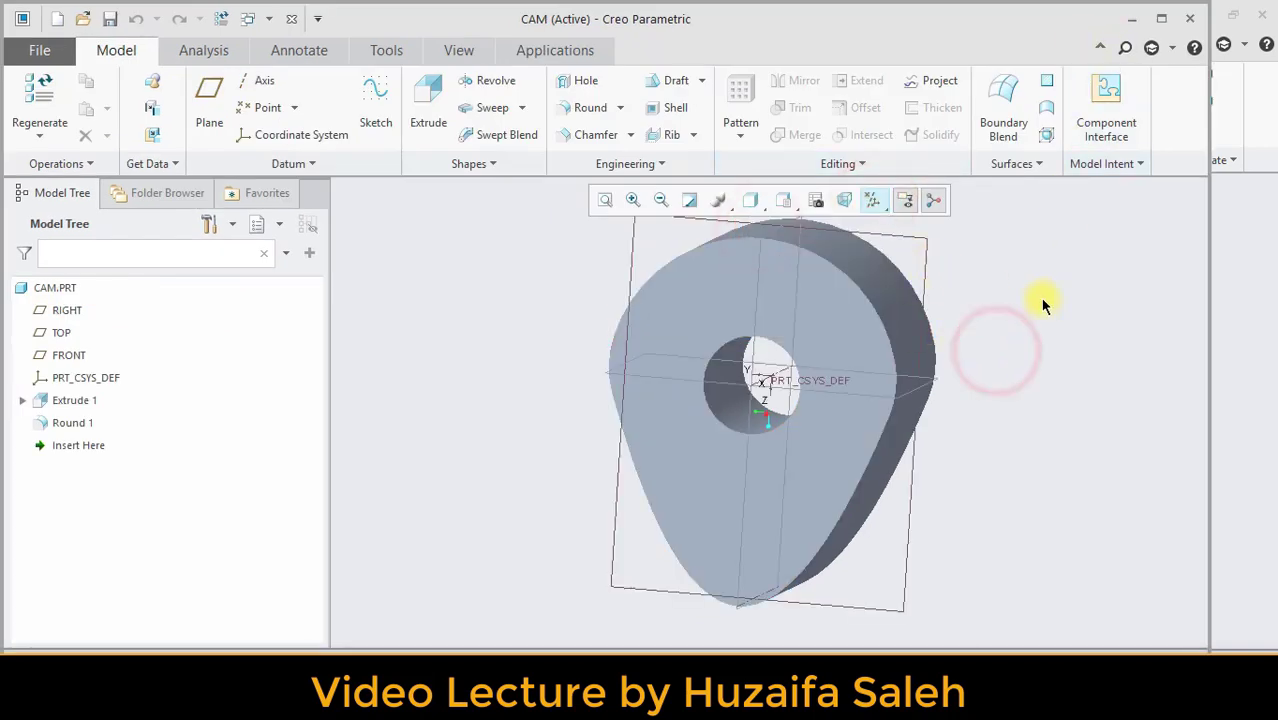
pyautogui.click(908, 238)
pyautogui.moveTo(905, 234); pyautogui.dragTo(1090, 443, button='middle')
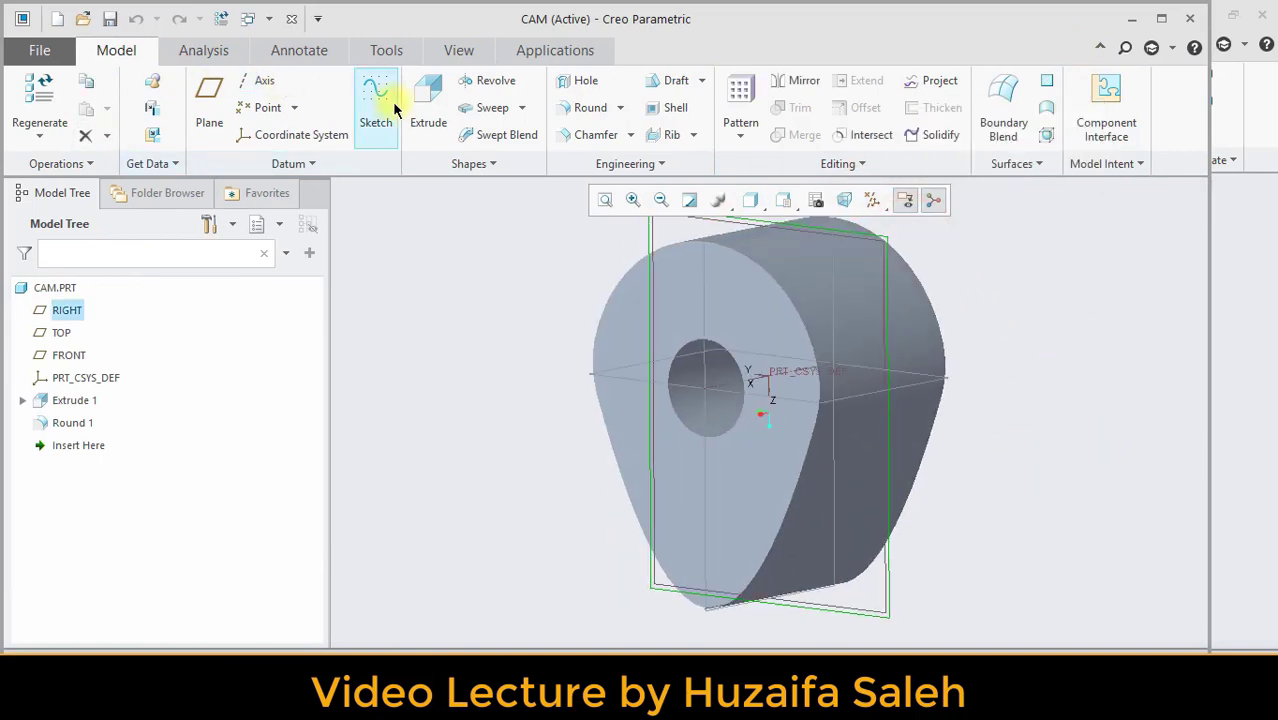
pyautogui.click(425, 100)
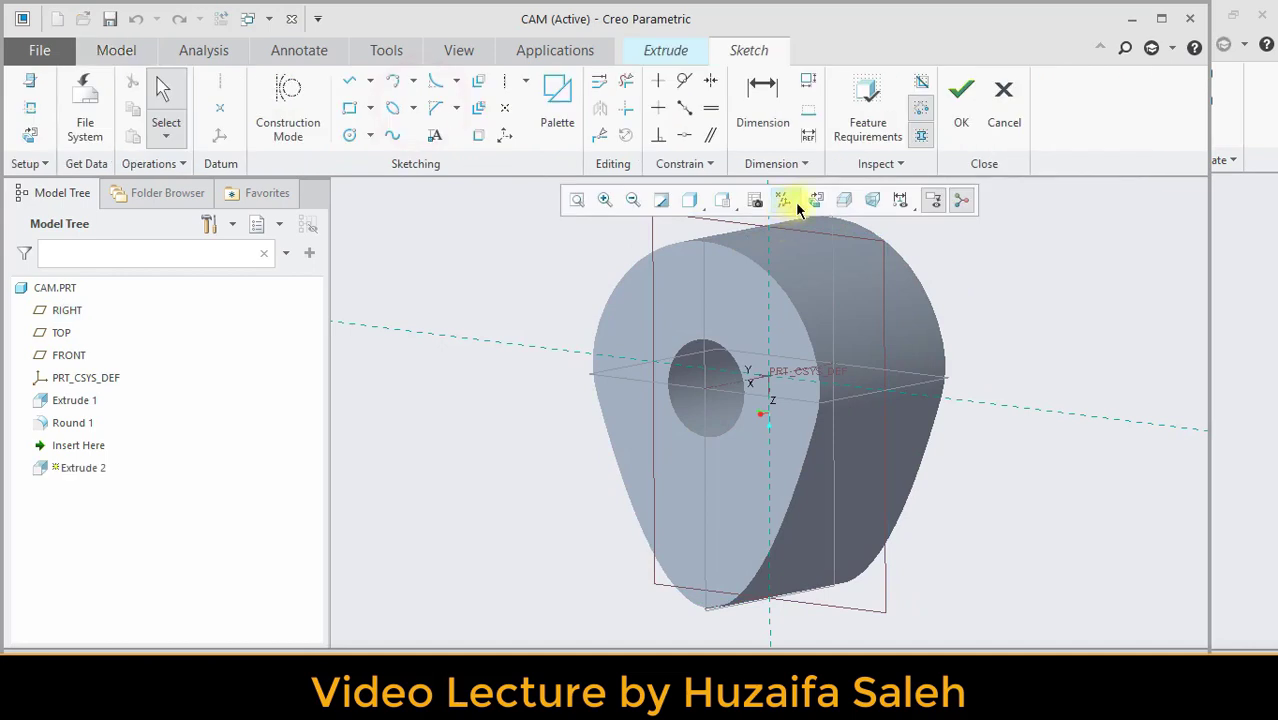
# Sketch a circle on the bore edge, added as a sketch reference, and accept it.
pyautogui.click(814, 202)
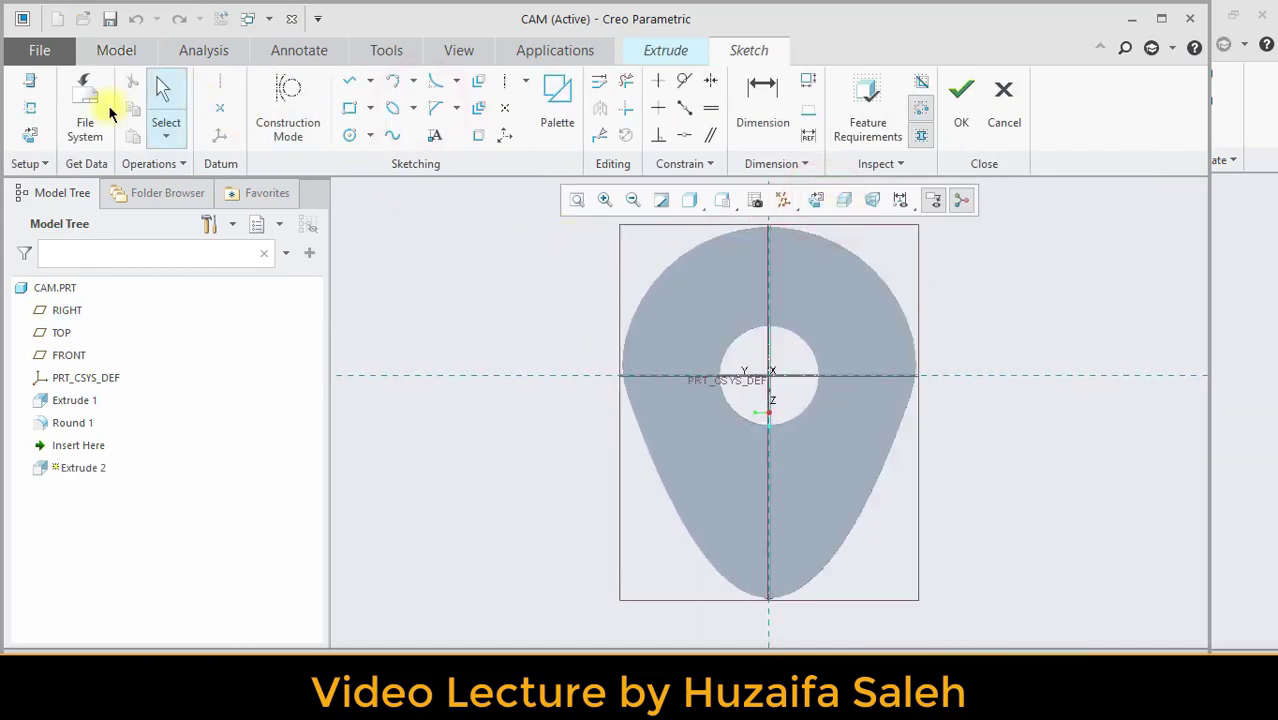
pyautogui.click(24, 112)
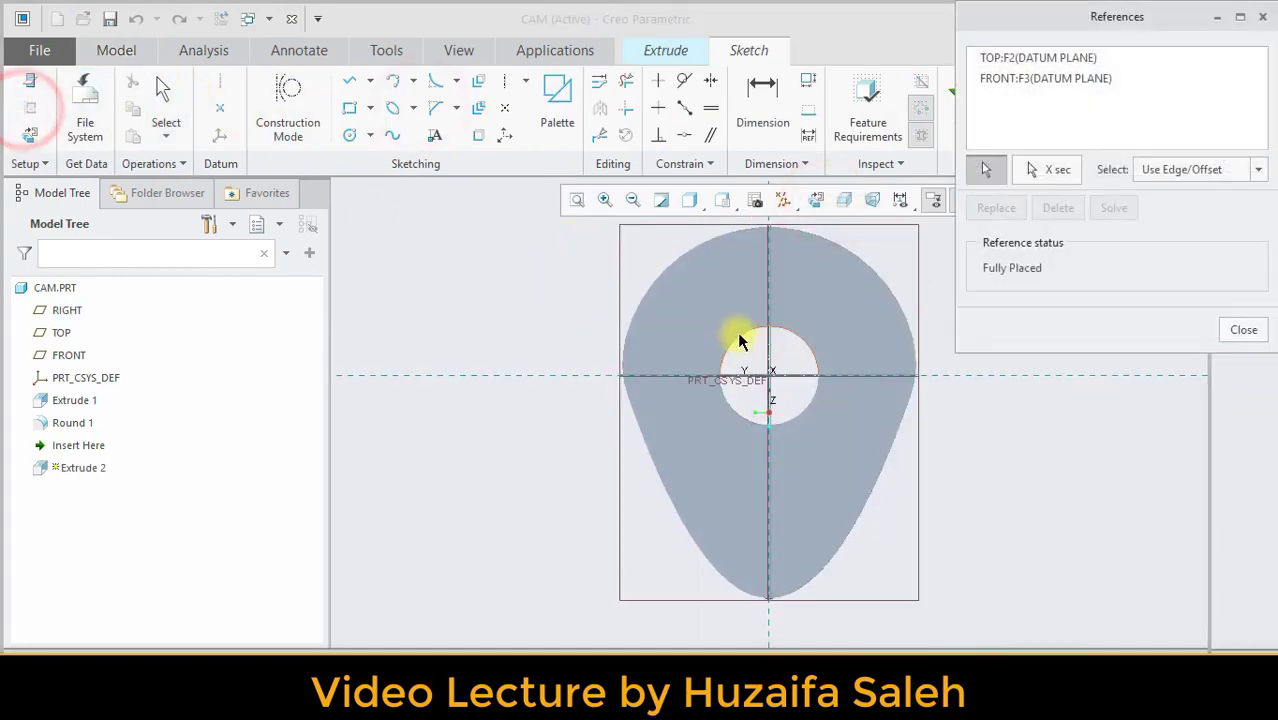
pyautogui.click(737, 331)
pyautogui.click(1260, 329)
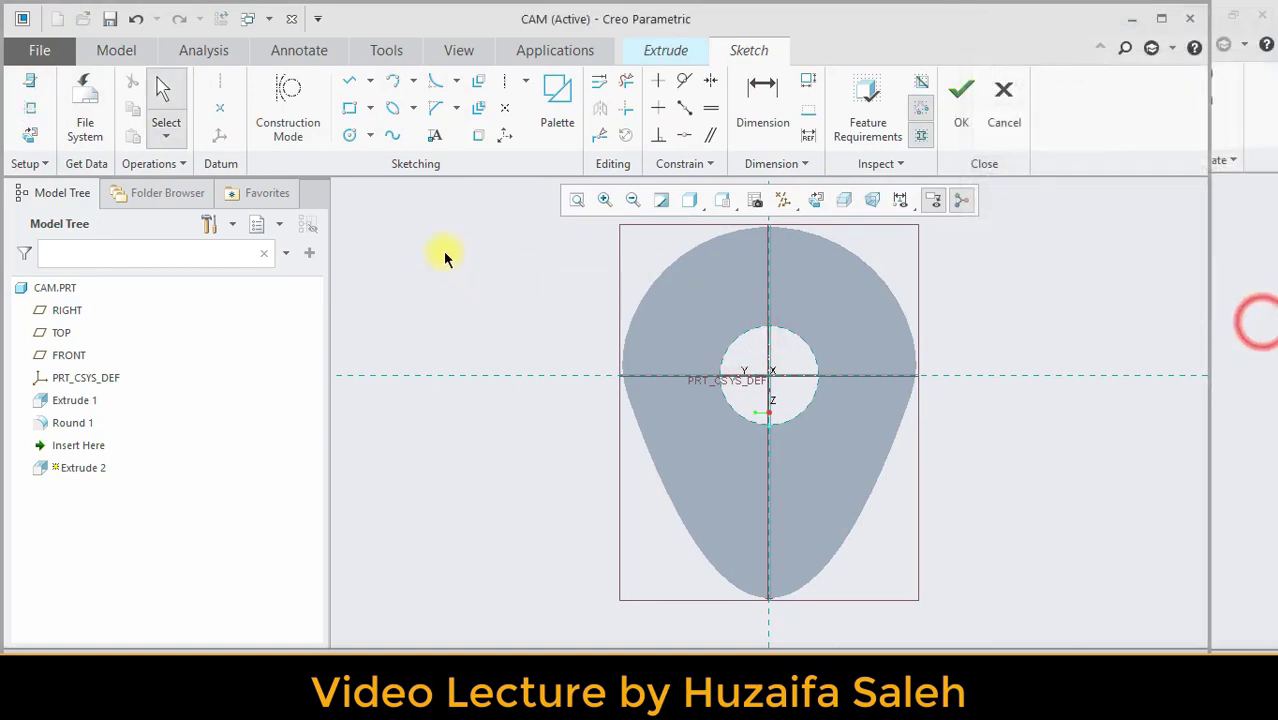
pyautogui.click(352, 135)
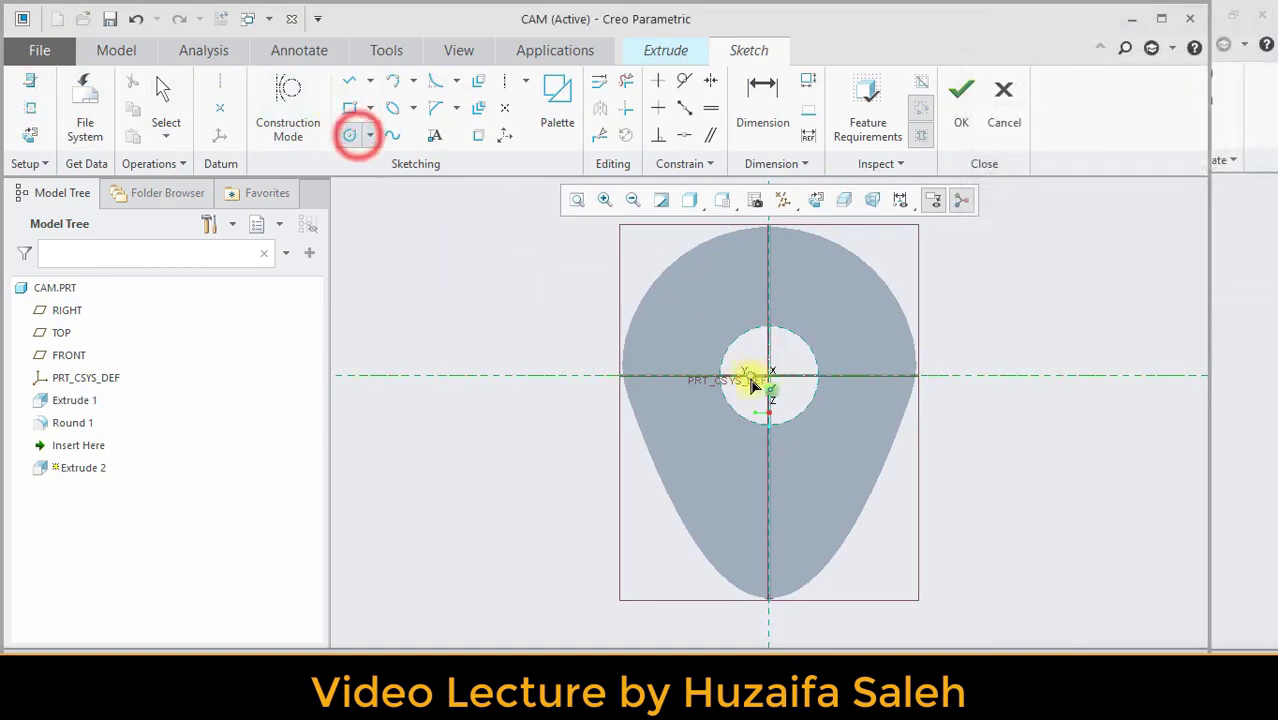
pyautogui.middleClick(816, 361)
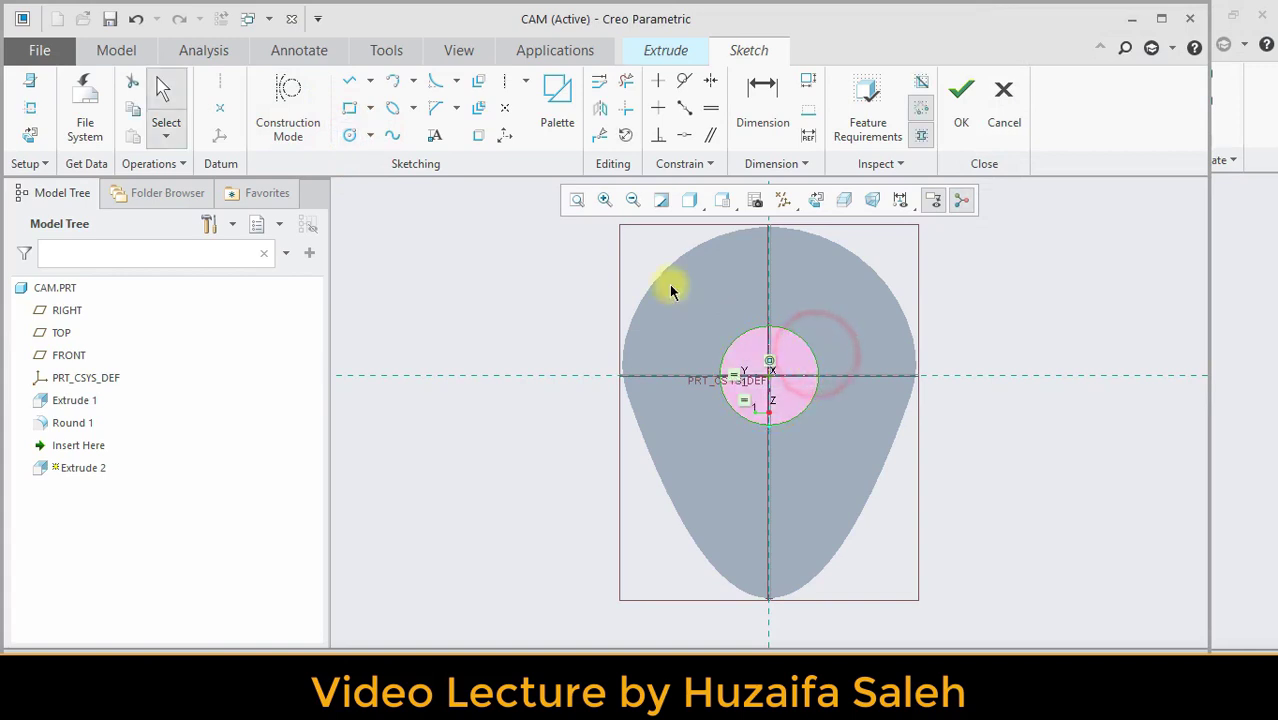
pyautogui.click(966, 101)
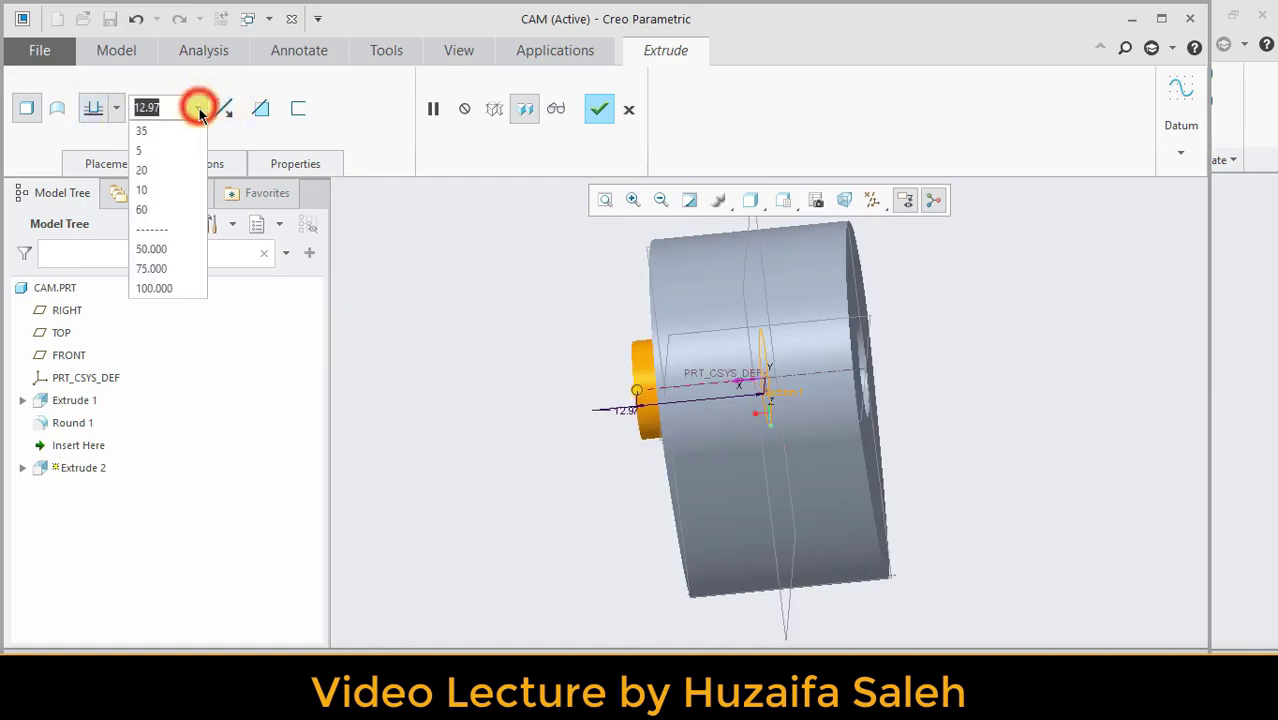
# Extrude the shaft symmetrically with a depth of 50 and finish it.
pyautogui.click(118, 107)
pyautogui.click(115, 107)
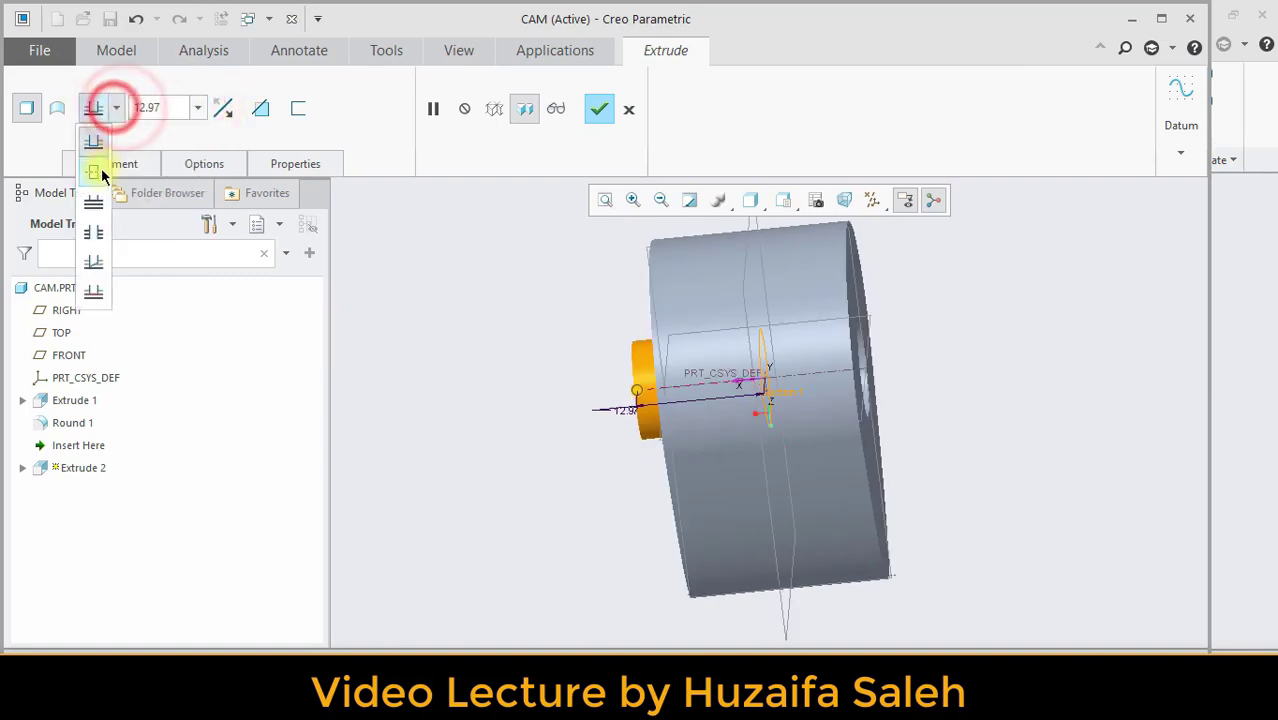
pyautogui.click(100, 174)
pyautogui.click(168, 108)
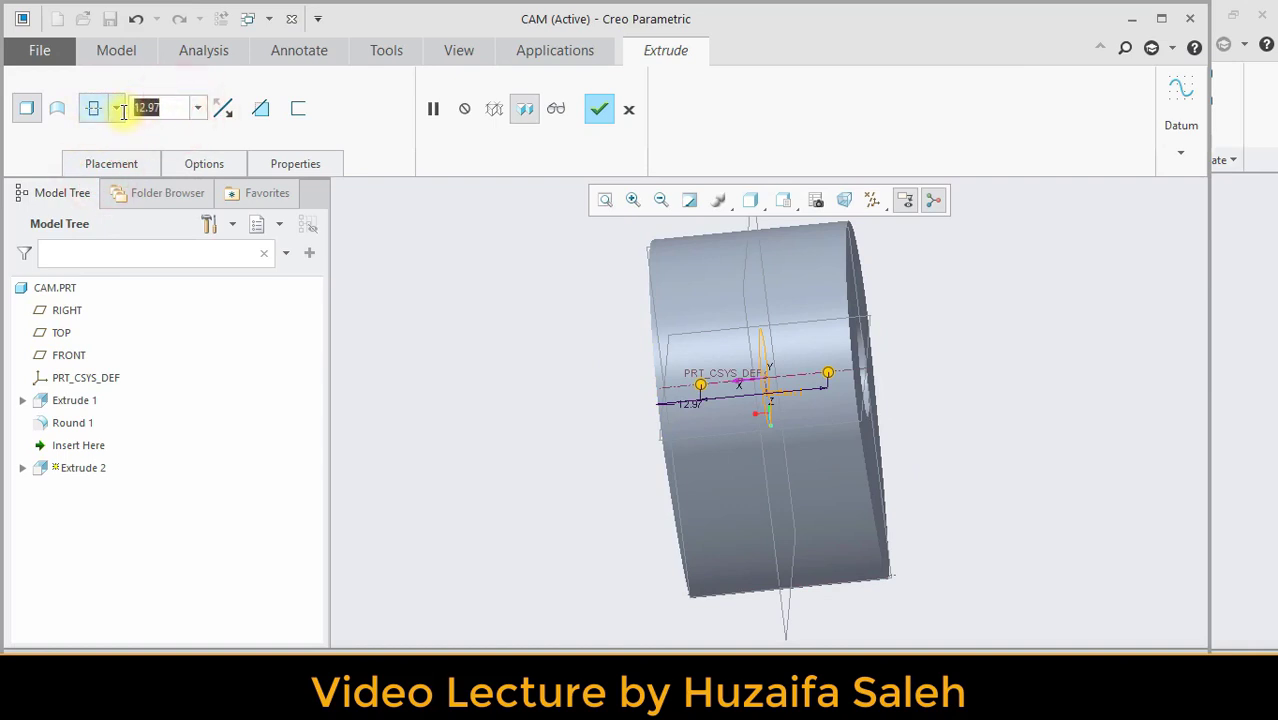
pyautogui.press('Return')
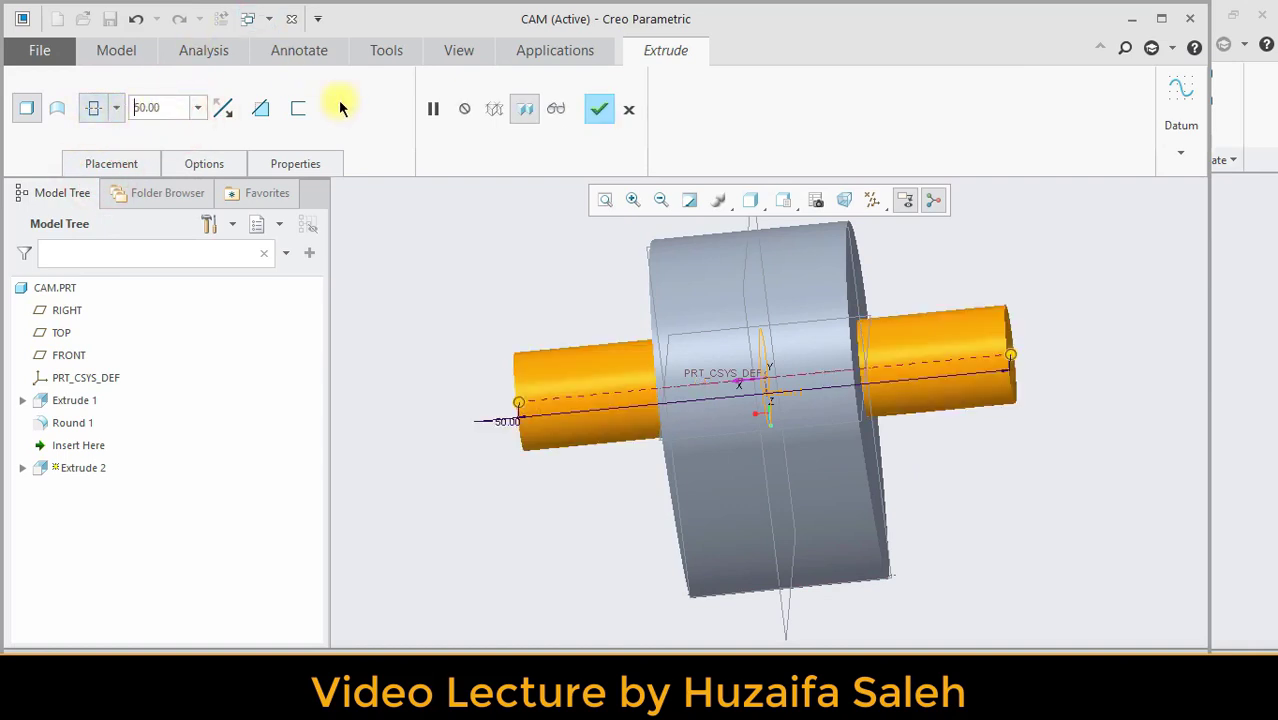
pyautogui.click(600, 110)
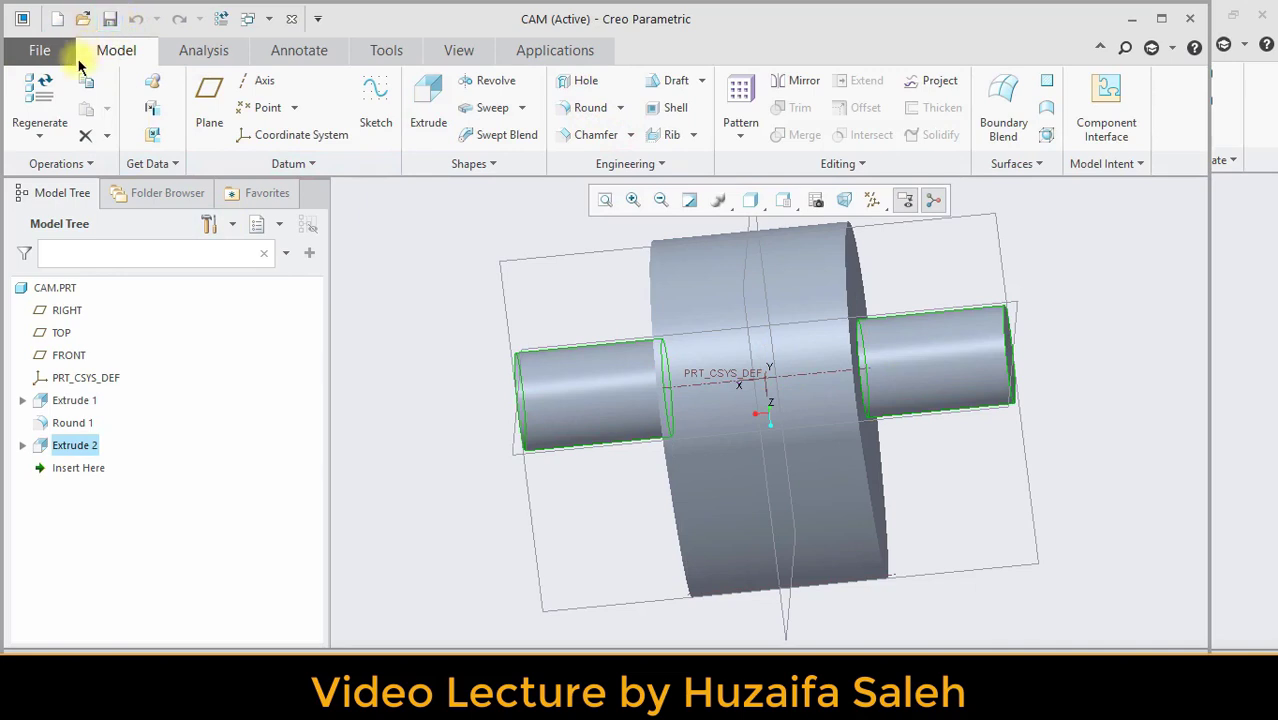
pyautogui.click(1195, 19)
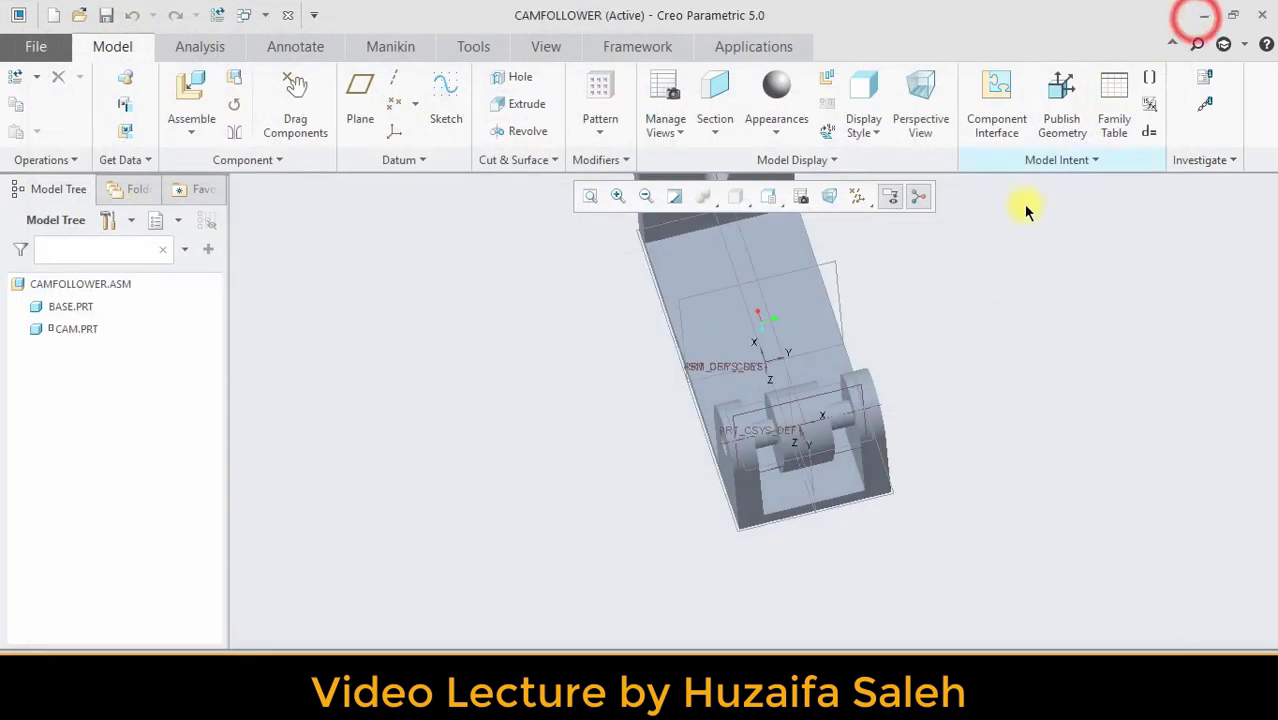
pyautogui.moveTo(940, 355); pyautogui.dragTo(900, 370, button='middle')
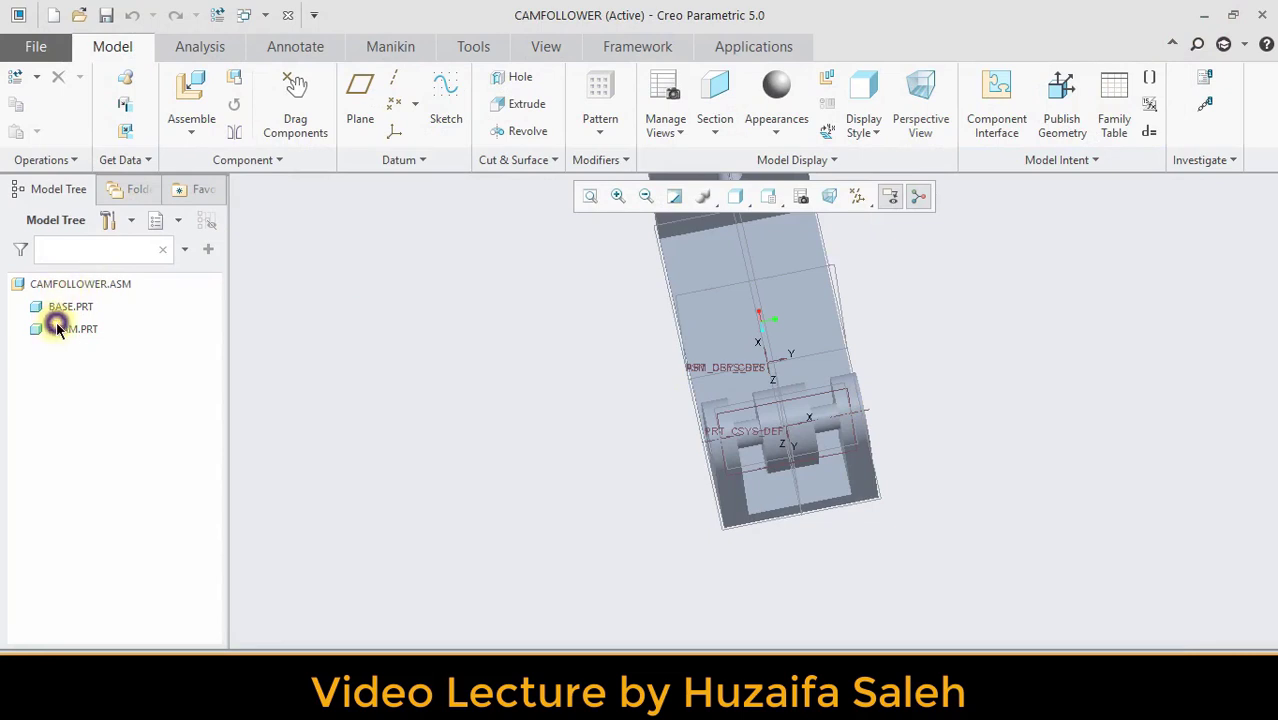
pyautogui.rightClick(57, 330)
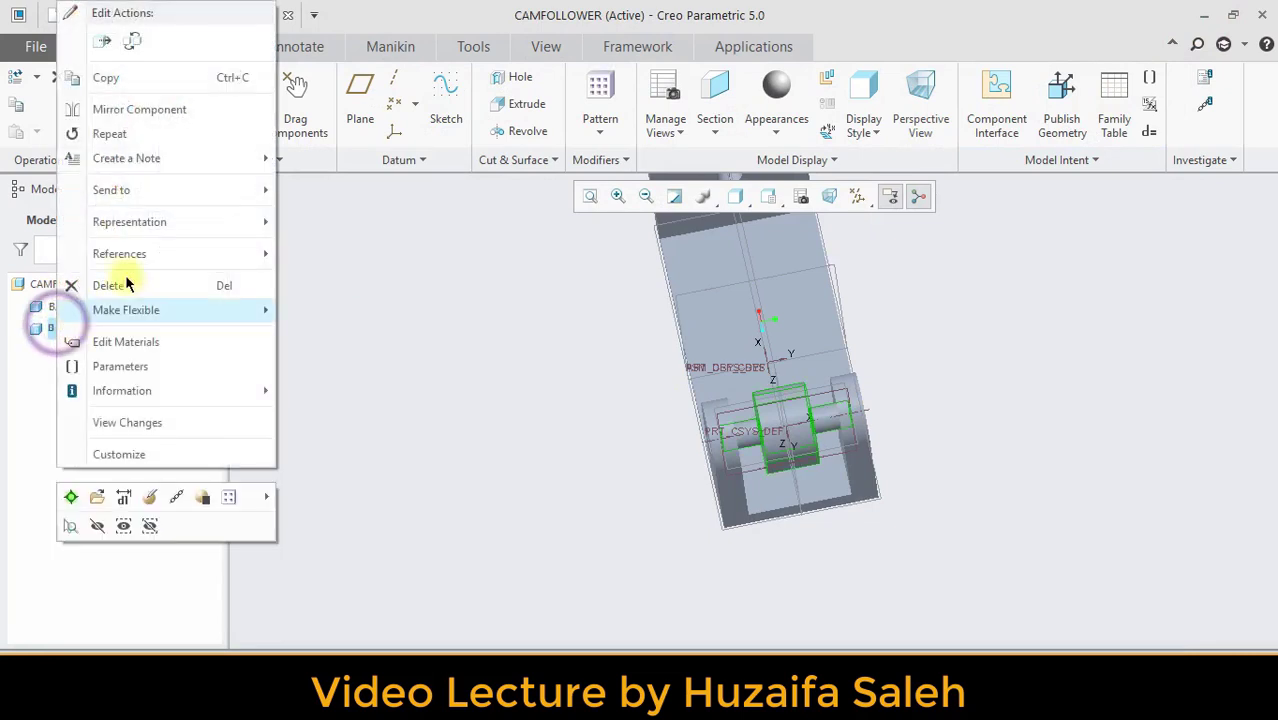
pyautogui.click(96, 500)
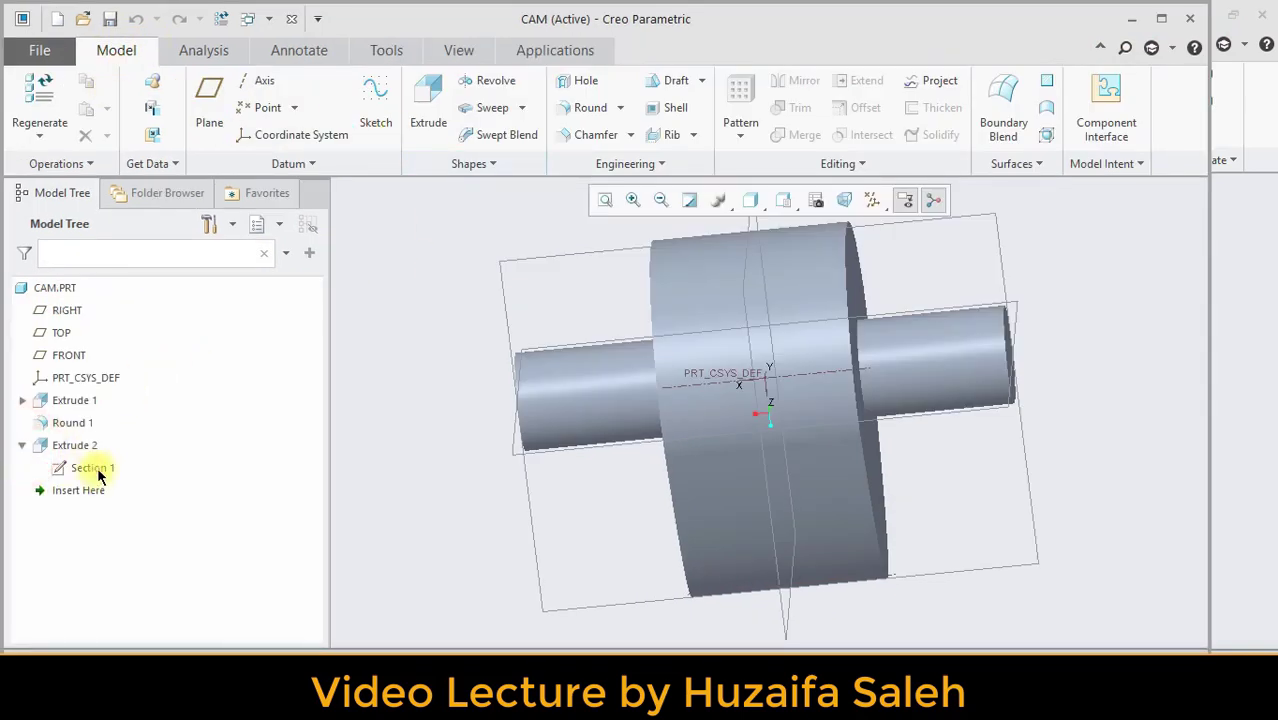
# Reopen the shaft's Section 1 sketch and accept it to regenerate Extrude 2.
pyautogui.click(96, 468)
pyautogui.click(146, 400)
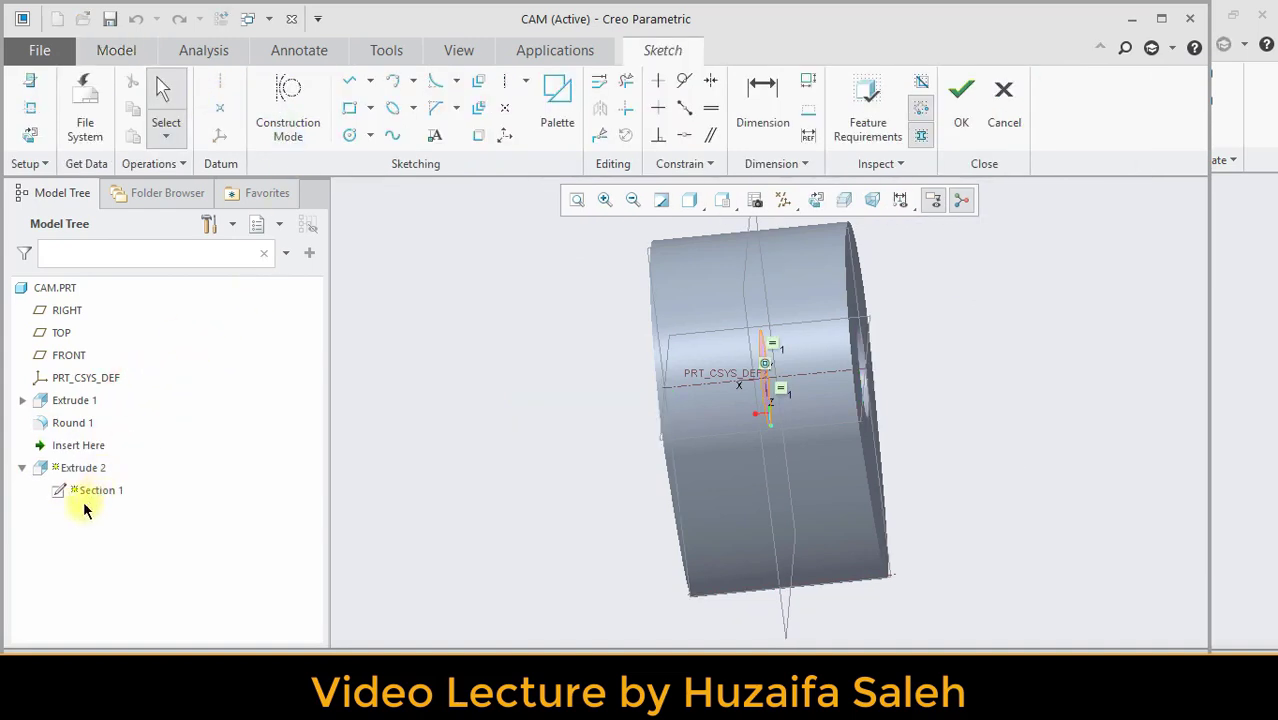
pyautogui.click(962, 100)
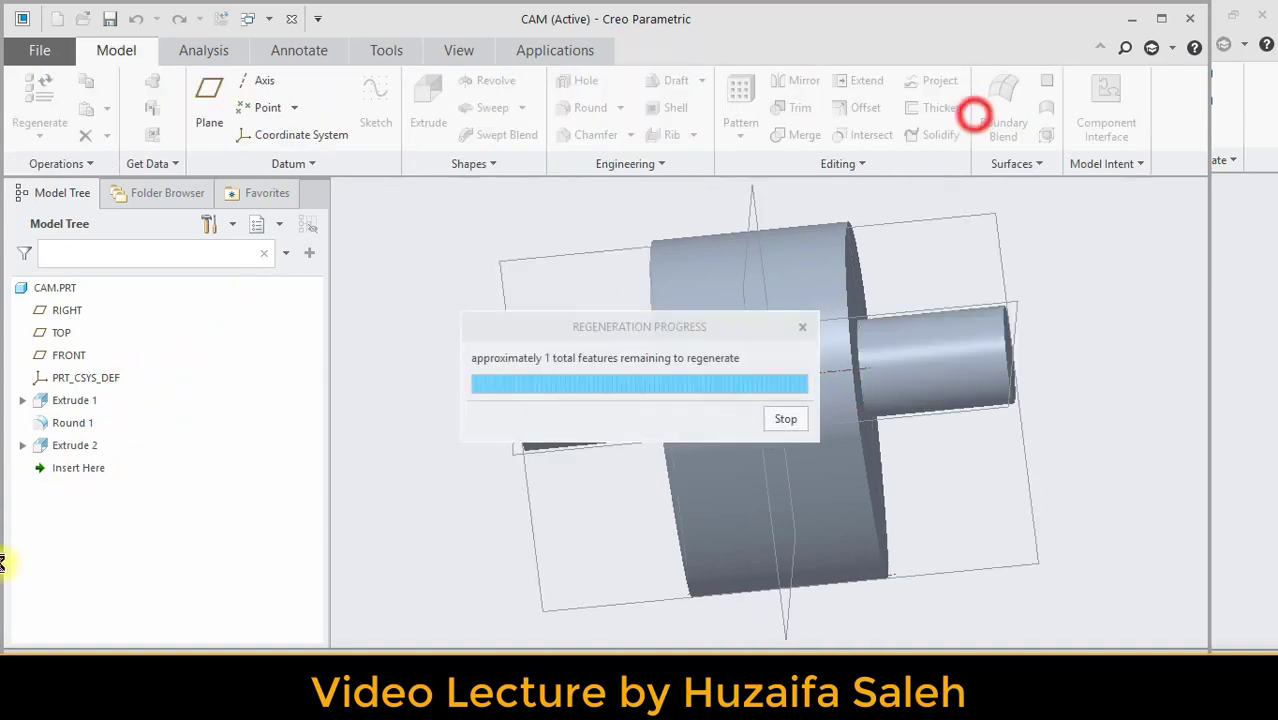
# Edit the definition of Extrude 2, changing its symmetric depth to 60.
pyautogui.rightClick(70, 447)
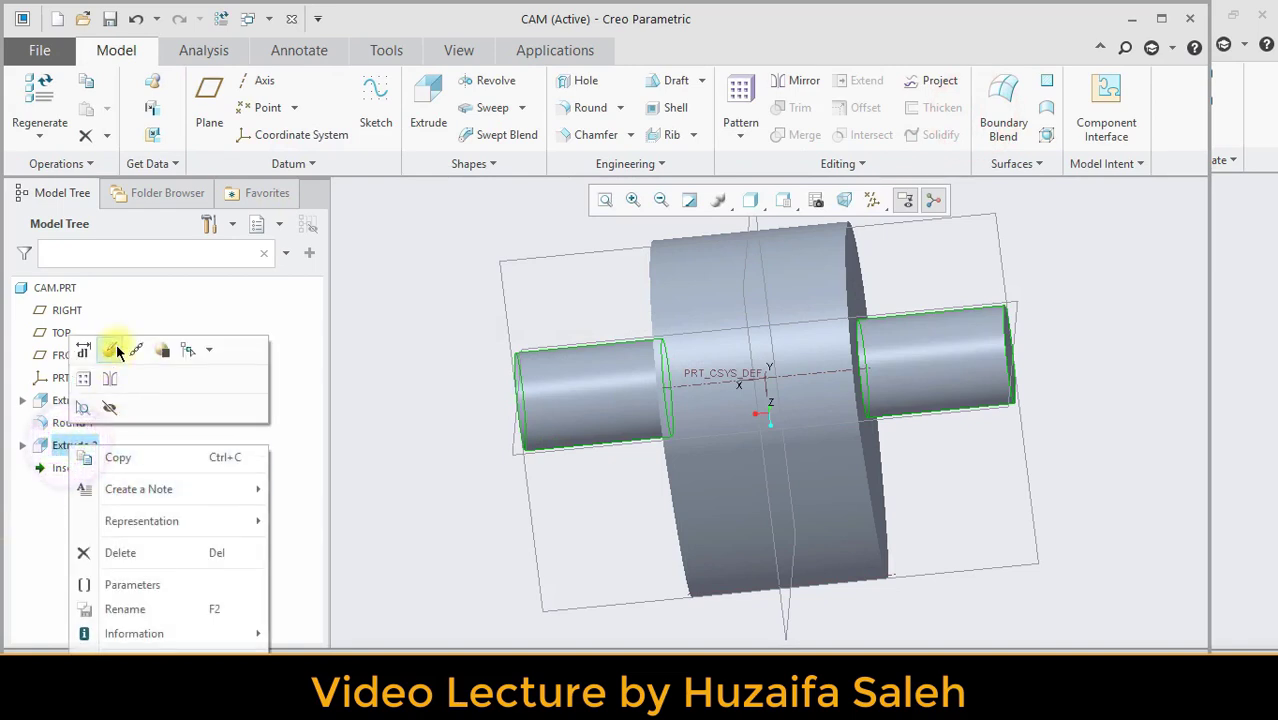
pyautogui.click(116, 344)
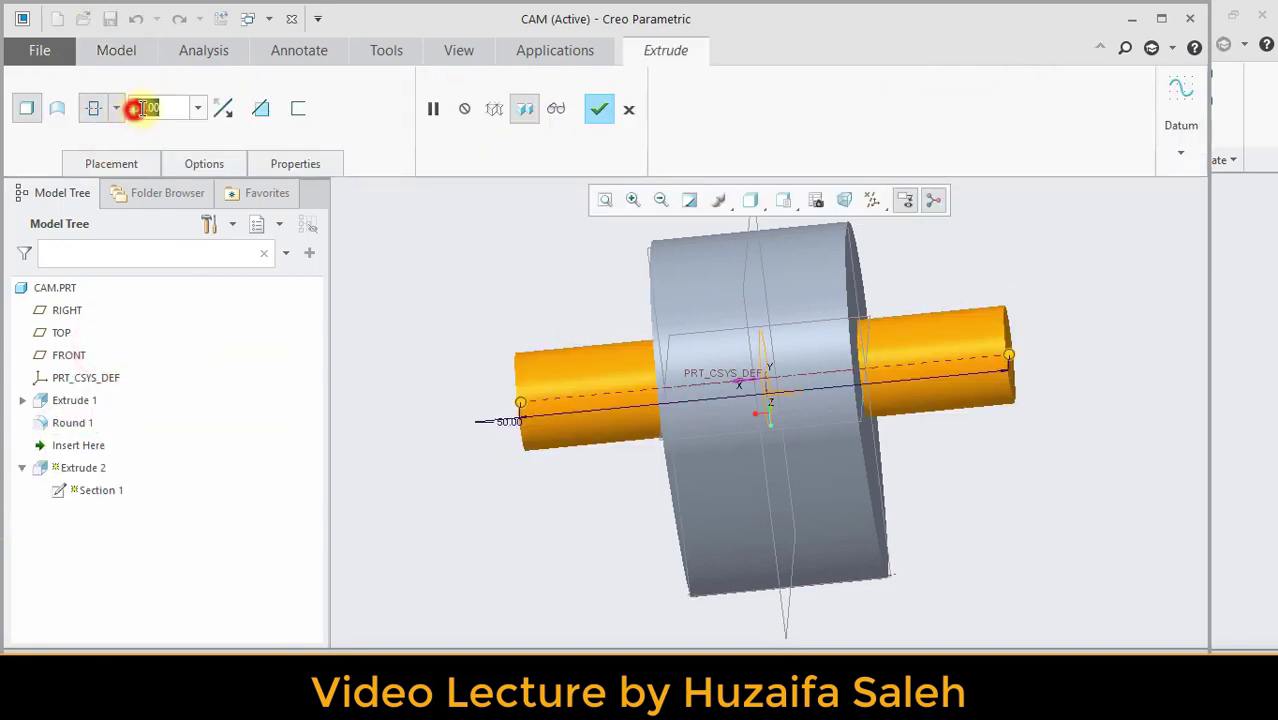
pyautogui.write('60')
pyautogui.press('Return')
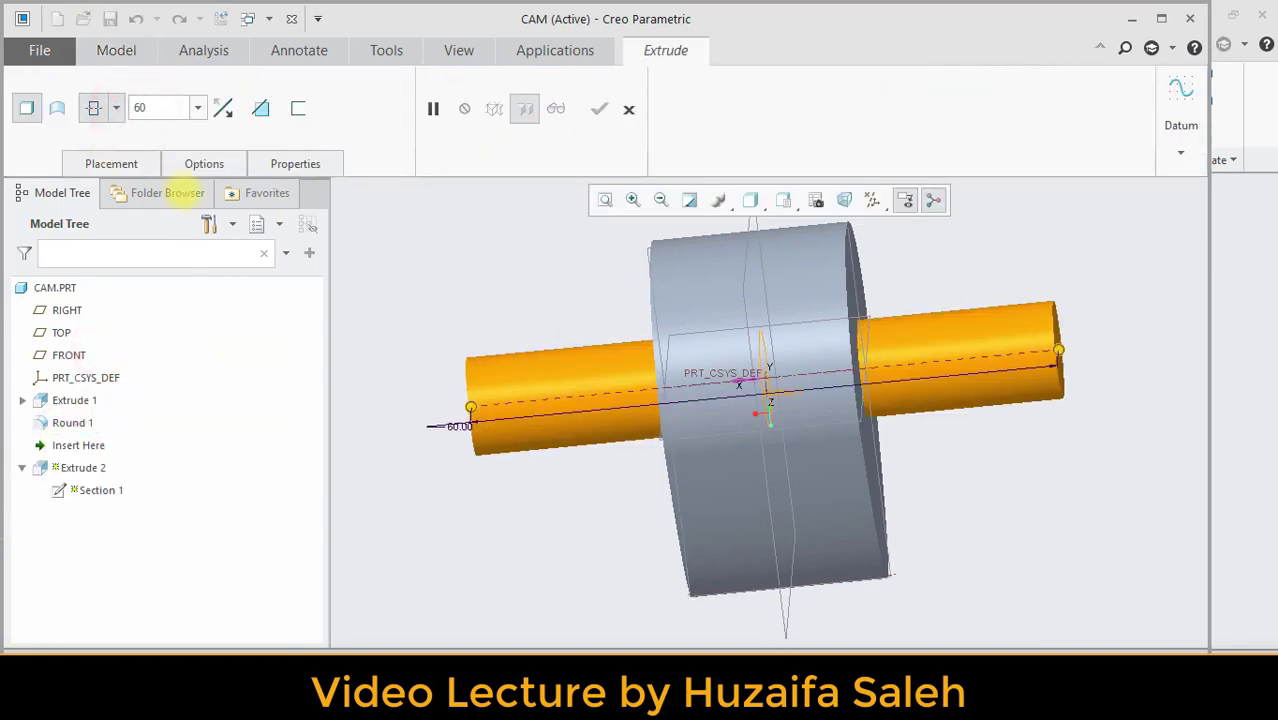
pyautogui.click(594, 112)
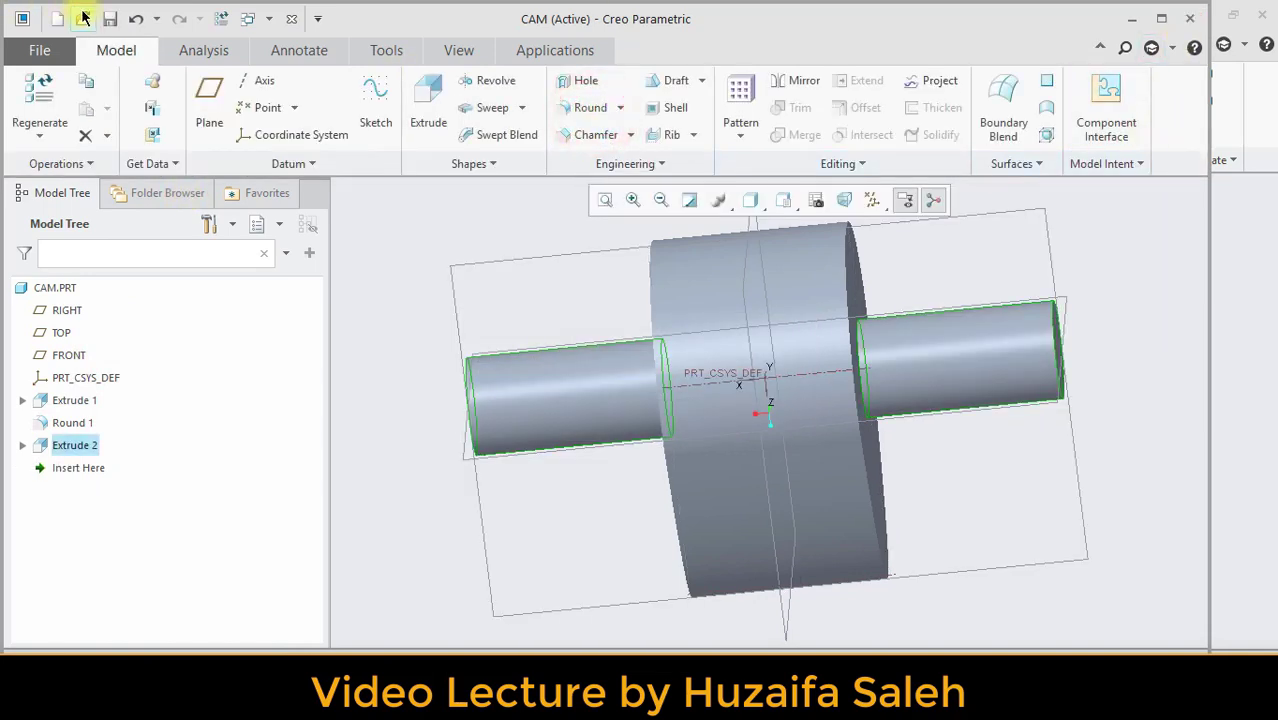
# Close the CAM window and pick follower.prt as the next component to assemble.
pyautogui.click(1190, 18)
pyautogui.moveTo(1016, 443); pyautogui.dragTo(939, 500, button='middle')
pyautogui.click(188, 86)
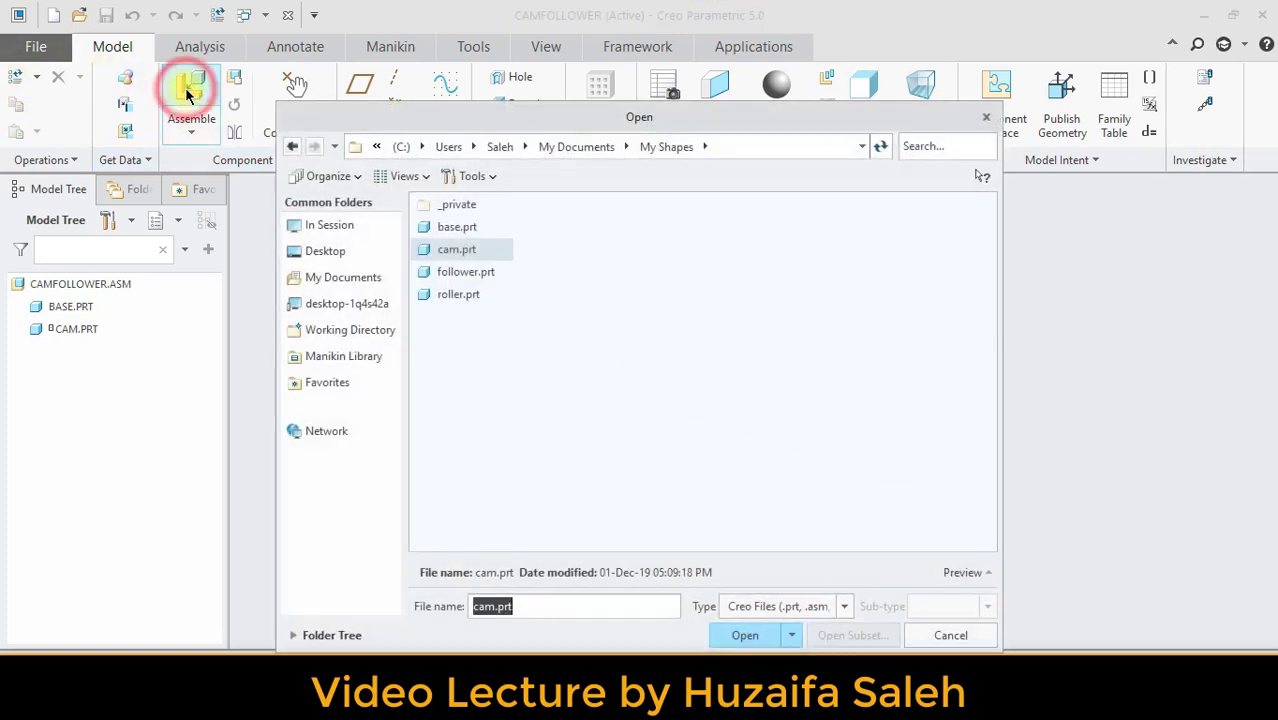
pyautogui.click(466, 272)
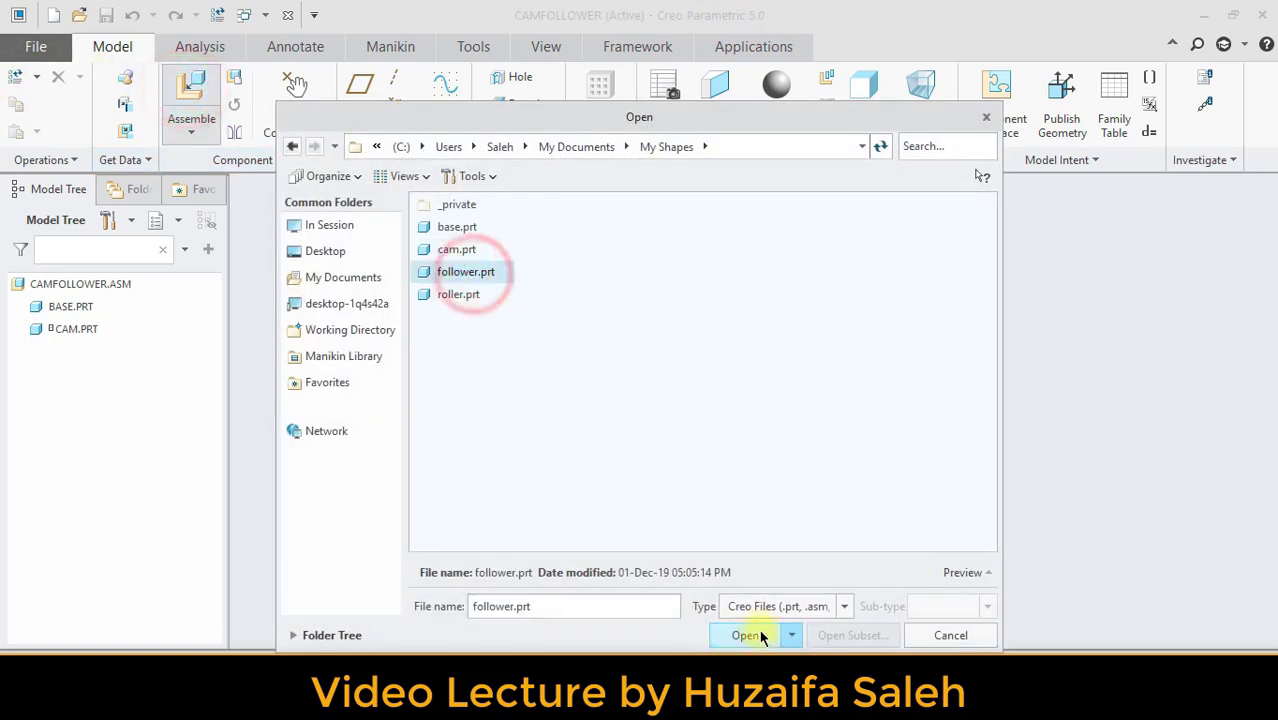
# Load follower.prt as a Slider connection, aligning its rod with the base hole.
pyautogui.click(750, 635)
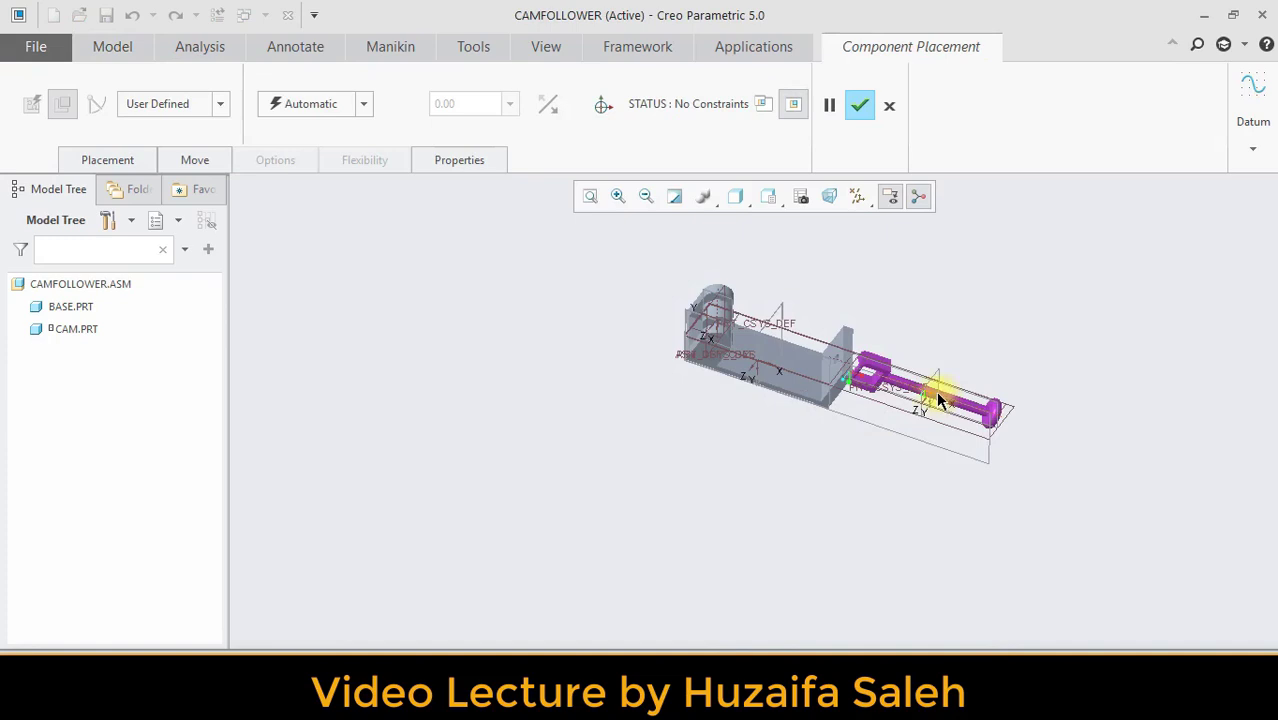
pyautogui.scroll(-5, 940, 400)
pyautogui.click(390, 228)
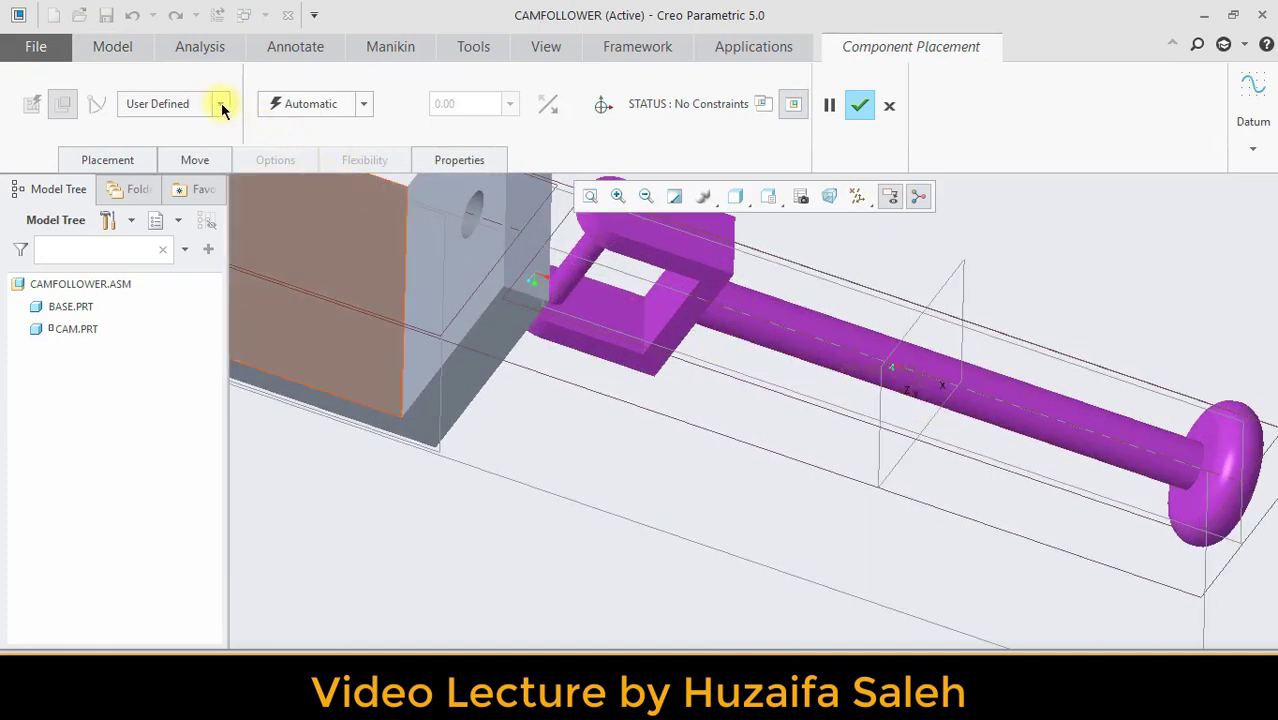
pyautogui.click(221, 104)
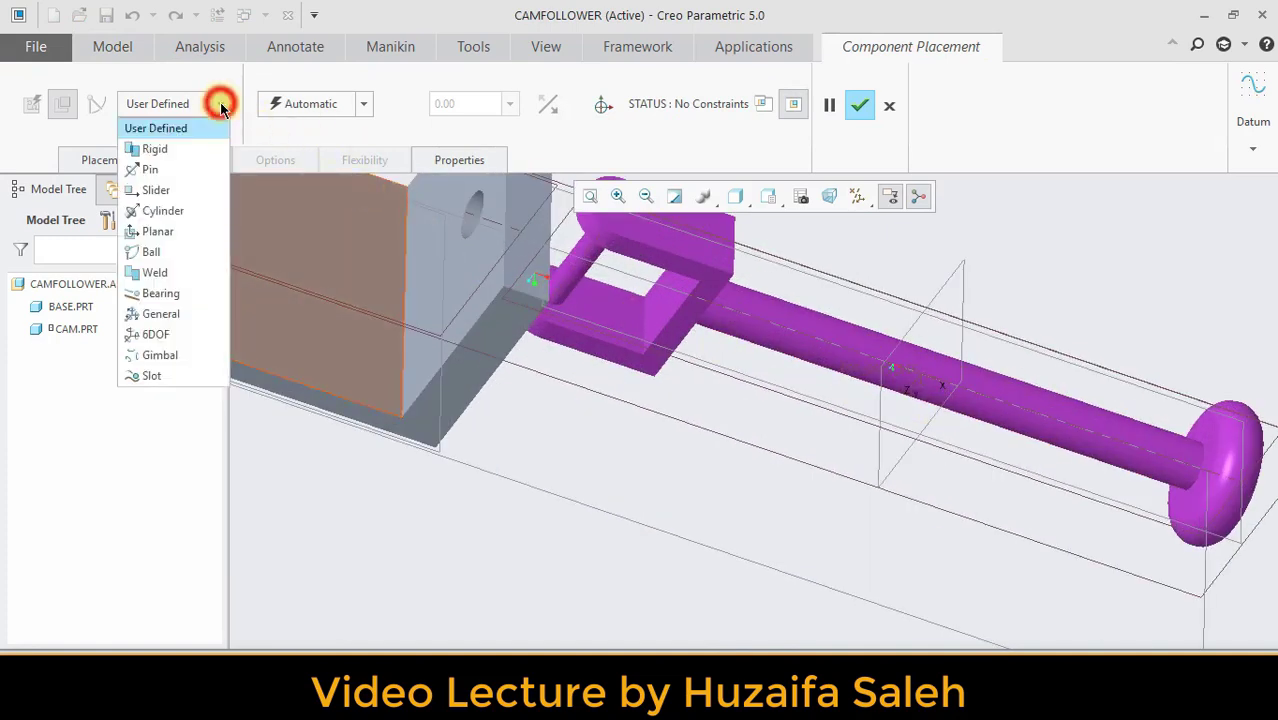
pyautogui.click(174, 190)
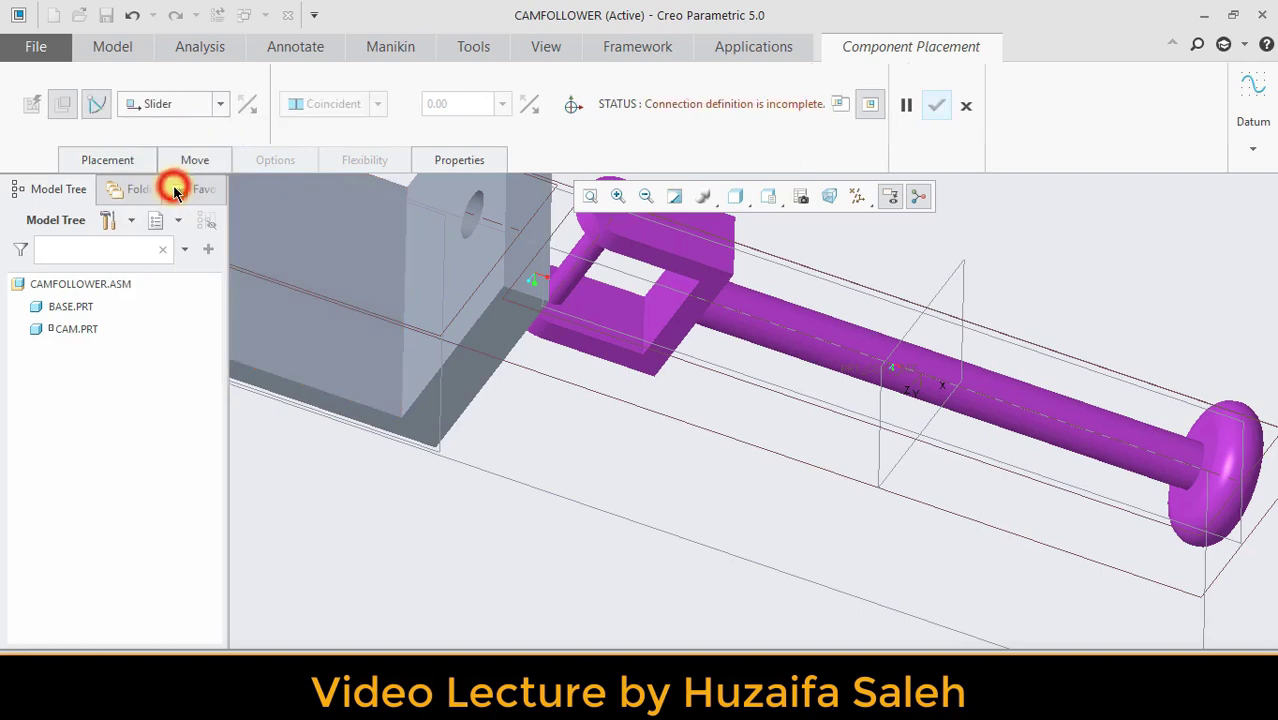
pyautogui.click(857, 356)
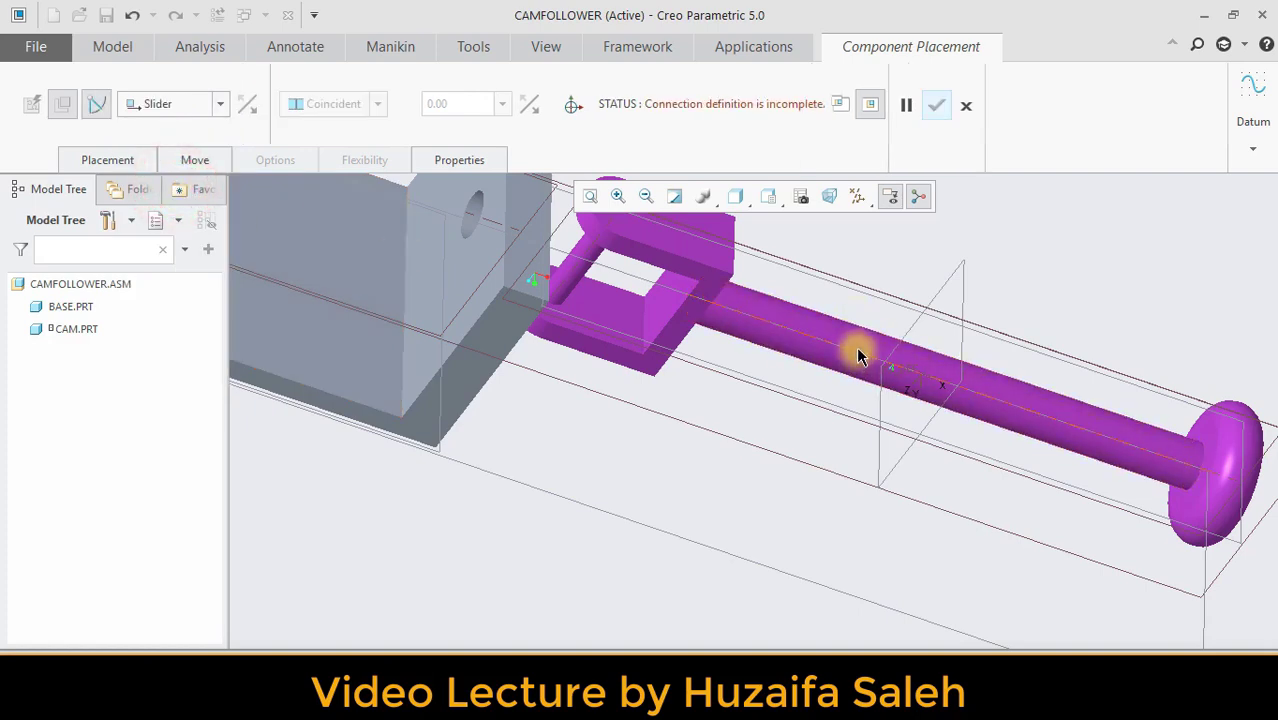
pyautogui.click(480, 222)
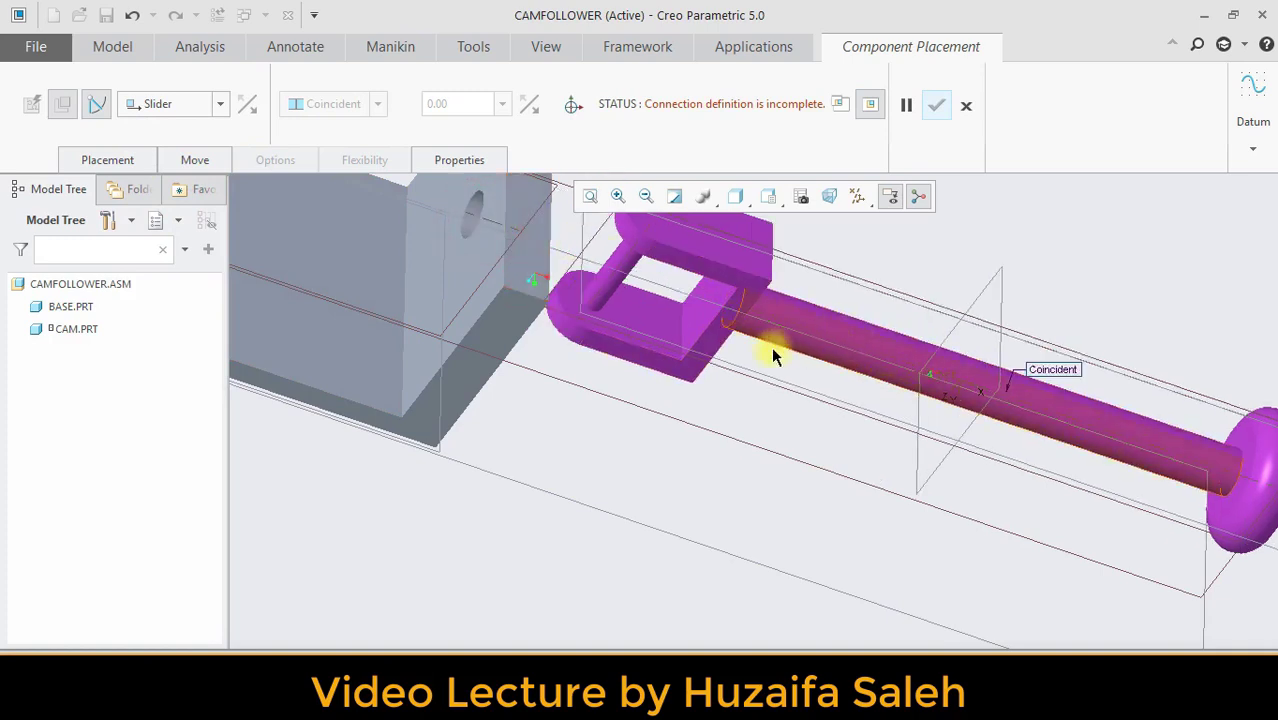
# Pair the follower's bottom face with the base face for rotation and confirm placement.
pyautogui.scroll(-5, 726, 365)
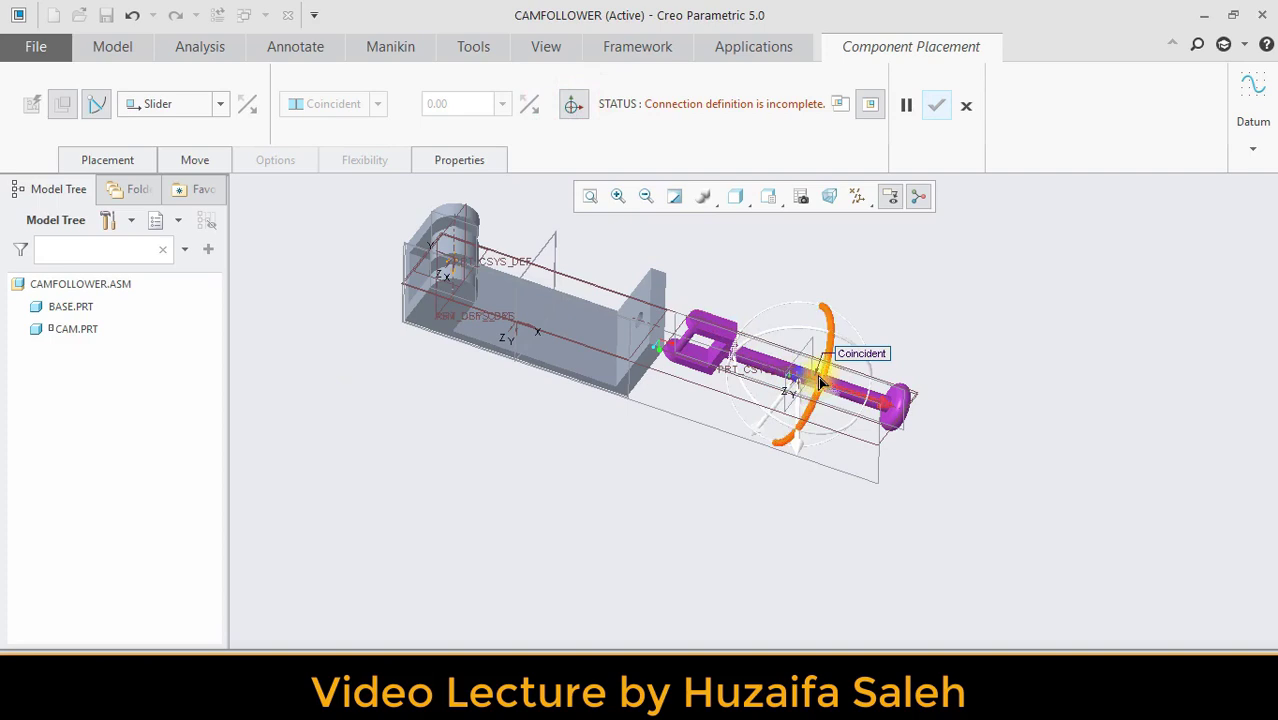
pyautogui.moveTo(826, 383); pyautogui.dragTo(745, 470)
pyautogui.scroll(-3, 760, 430)
pyautogui.scroll(3, 912, 280)
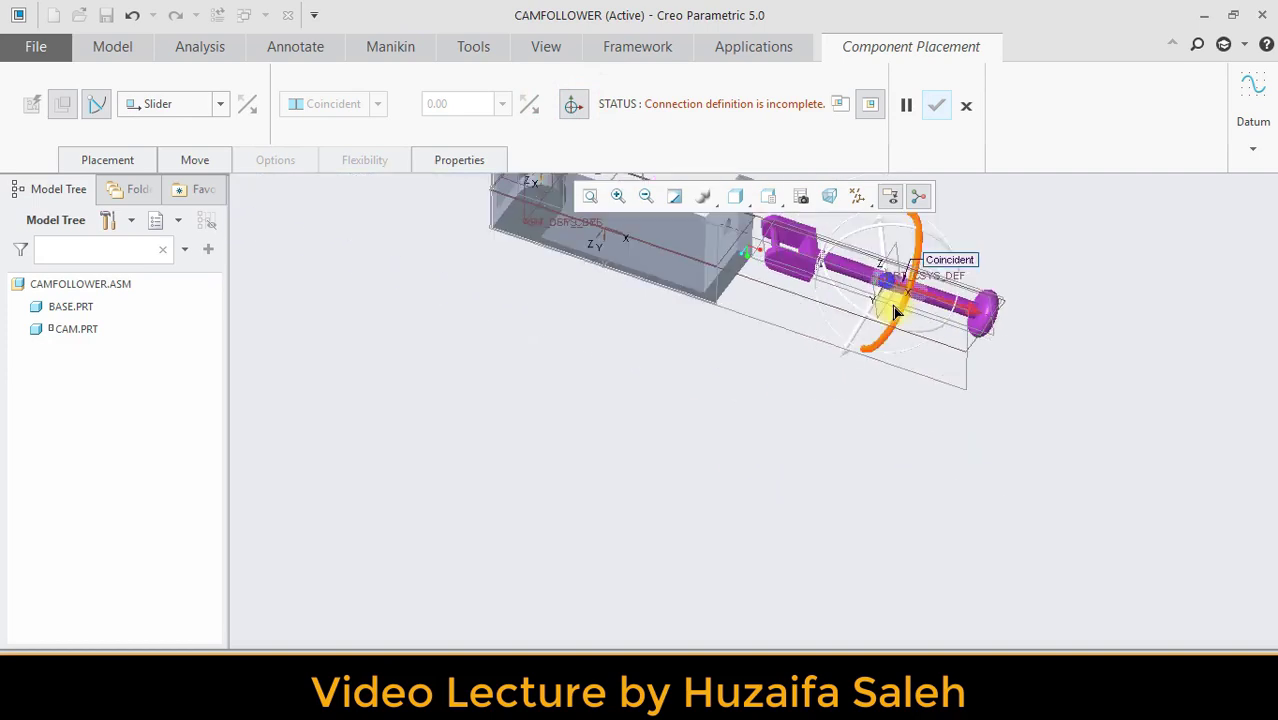
pyautogui.moveTo(940, 303); pyautogui.dragTo(800, 304)
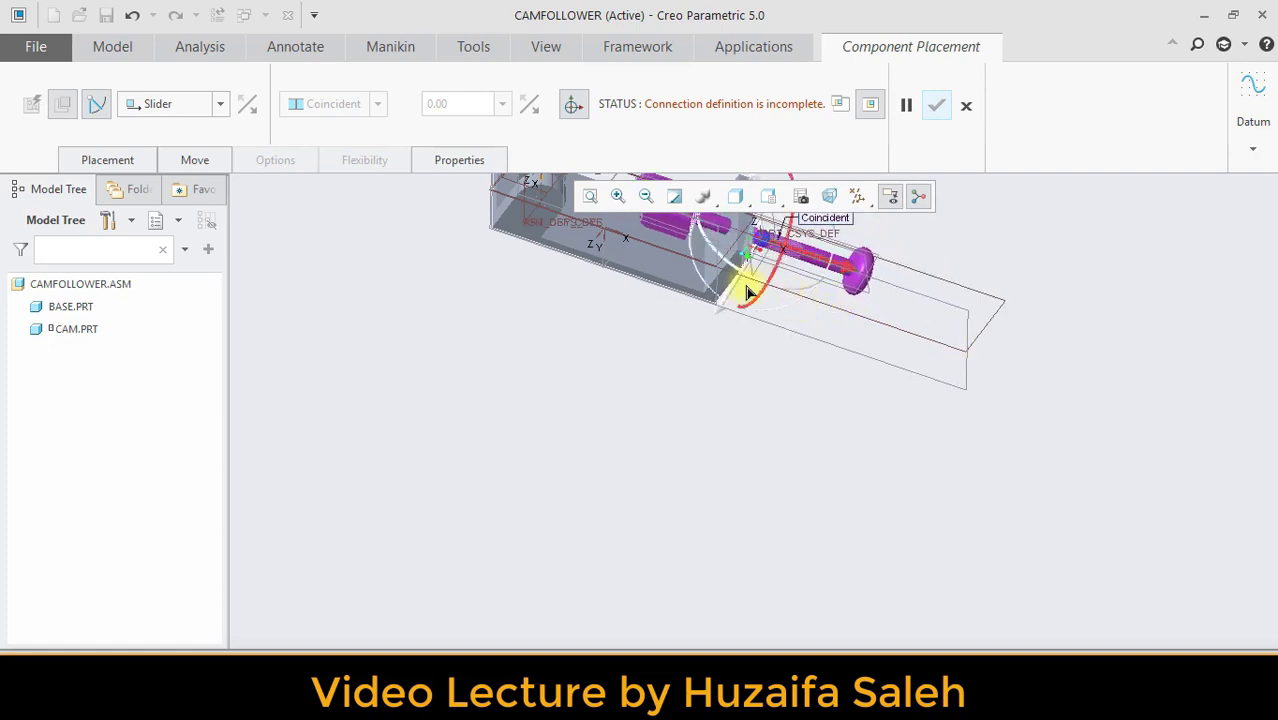
pyautogui.click(590, 196)
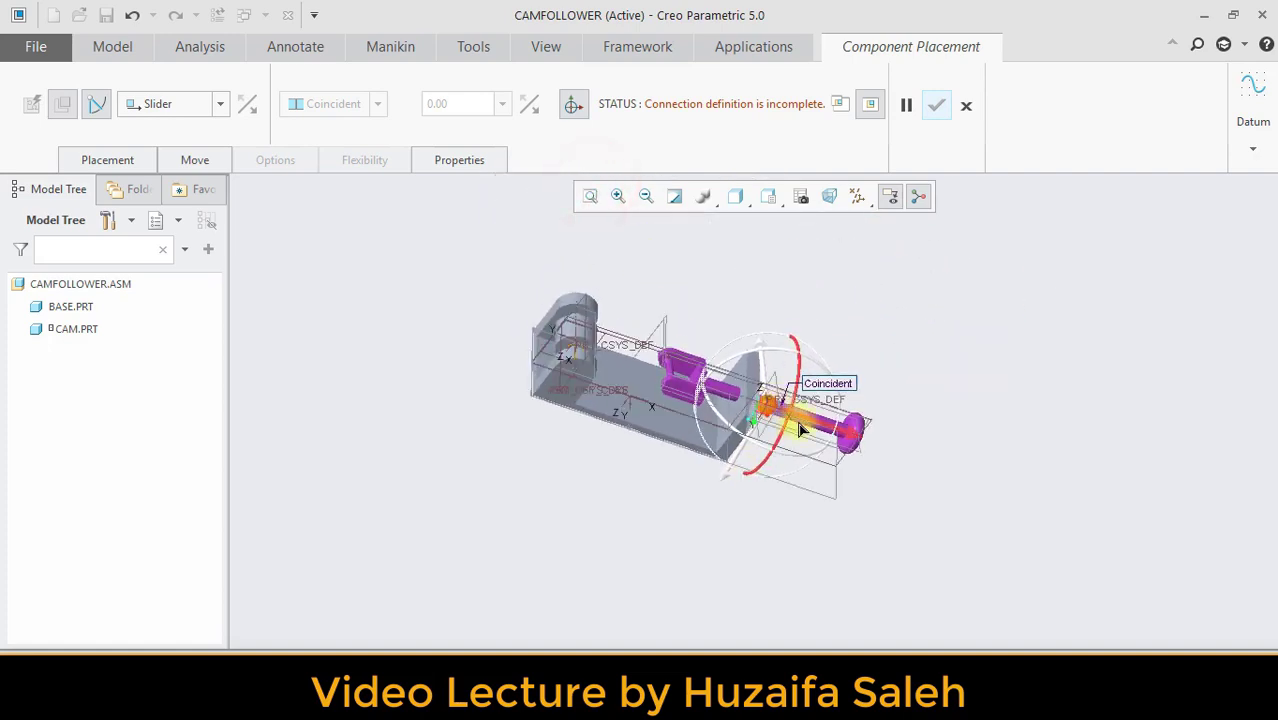
pyautogui.moveTo(768, 408); pyautogui.dragTo(762, 356)
pyautogui.scroll(-5, 640, 500)
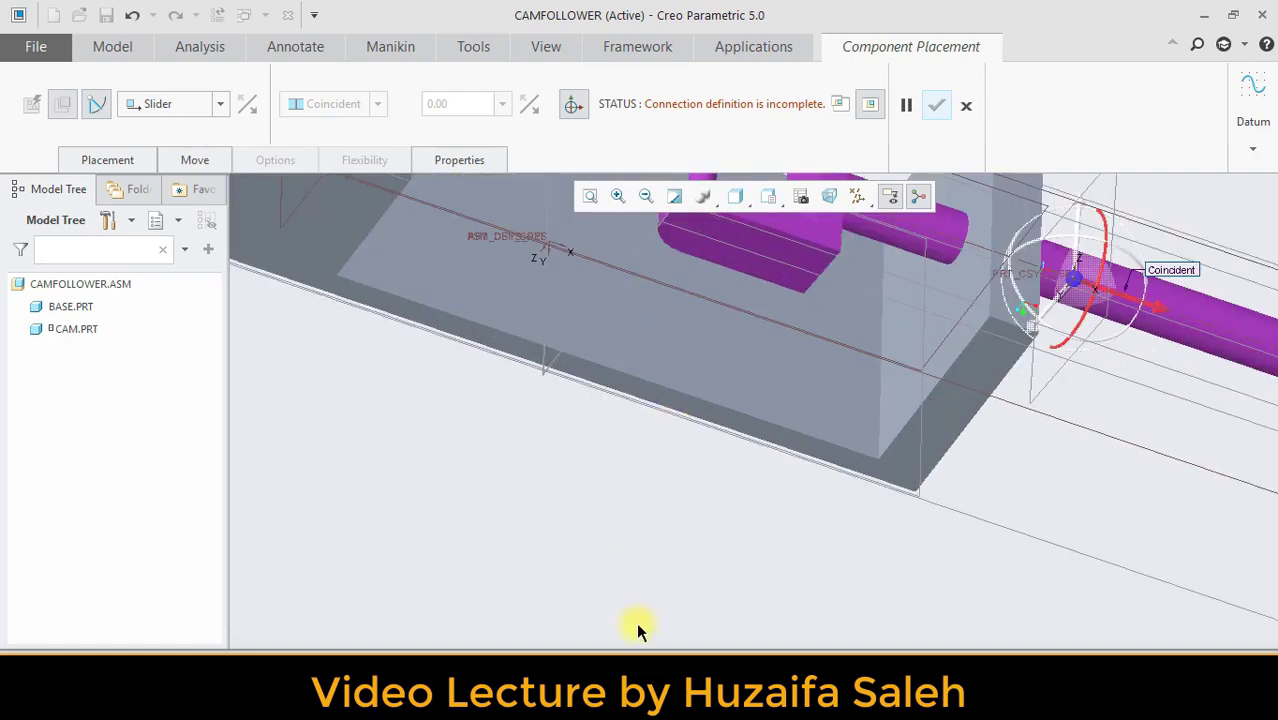
pyautogui.scroll(5, 630, 518)
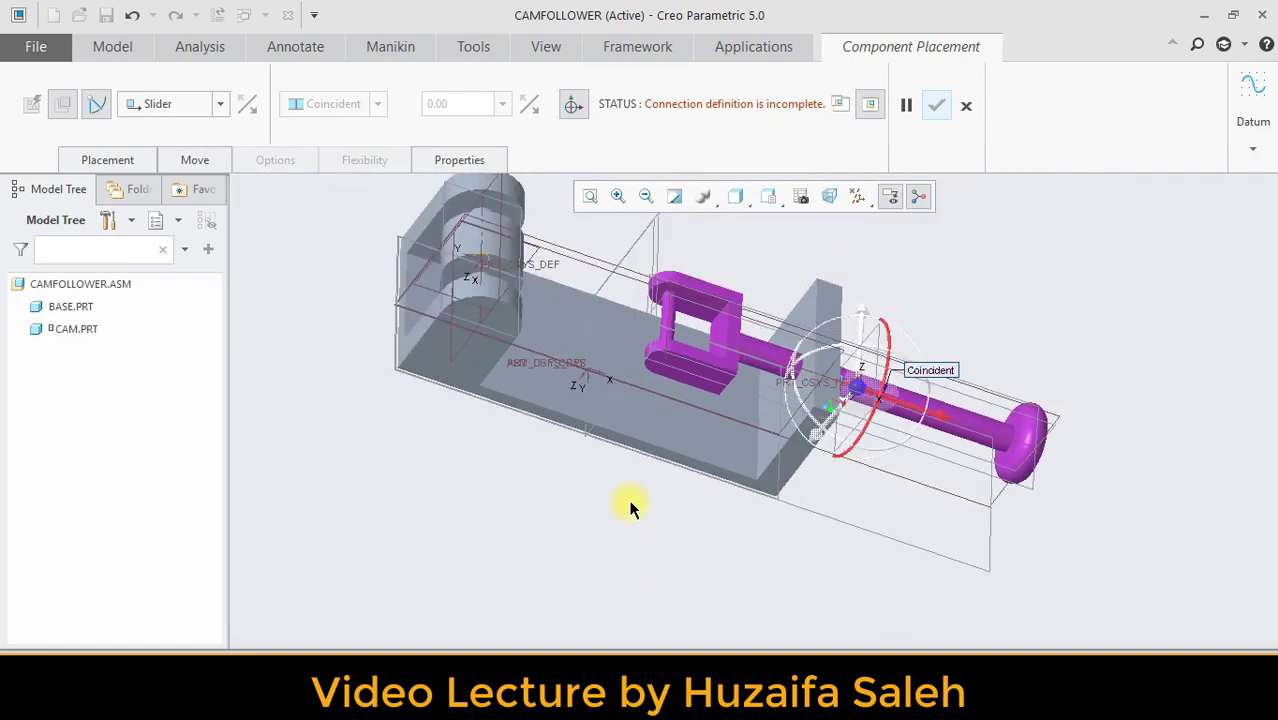
pyautogui.click(706, 375)
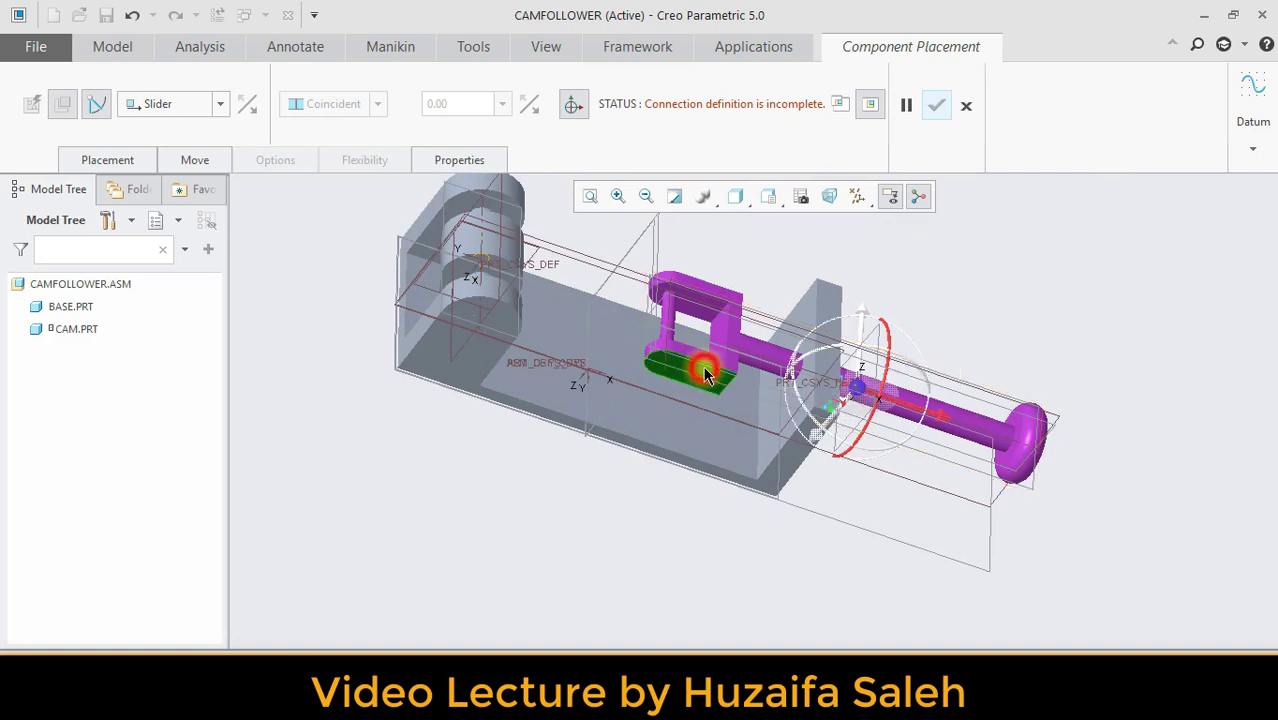
pyautogui.click(672, 463)
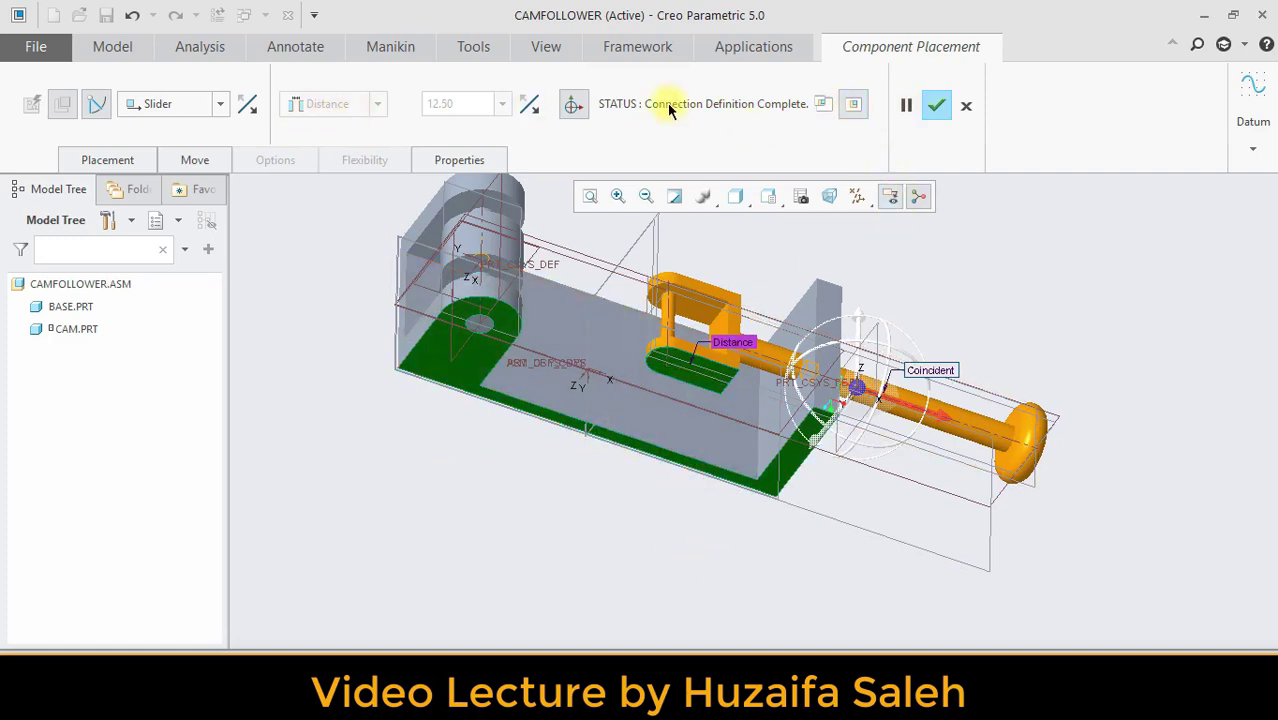
pyautogui.click(937, 107)
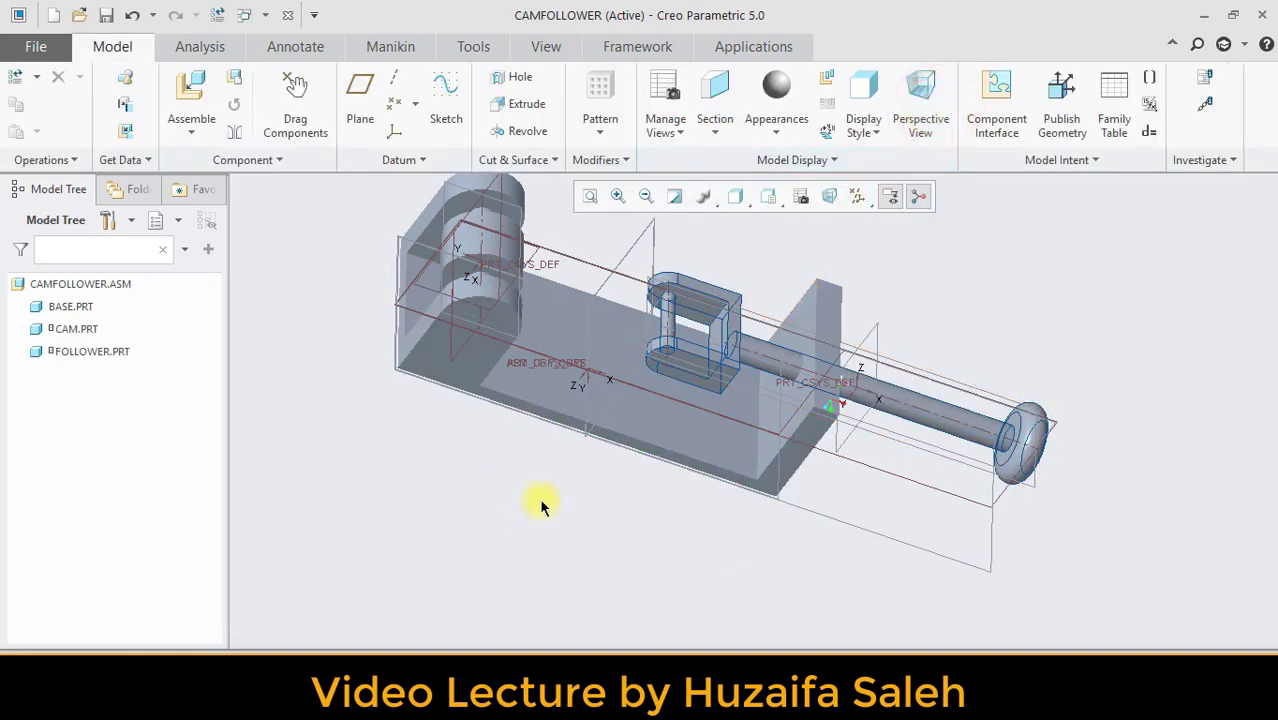
# Bring ROLLER.PRT into the assembly and drag it clear of the follower's end.
pyautogui.click(176, 82)
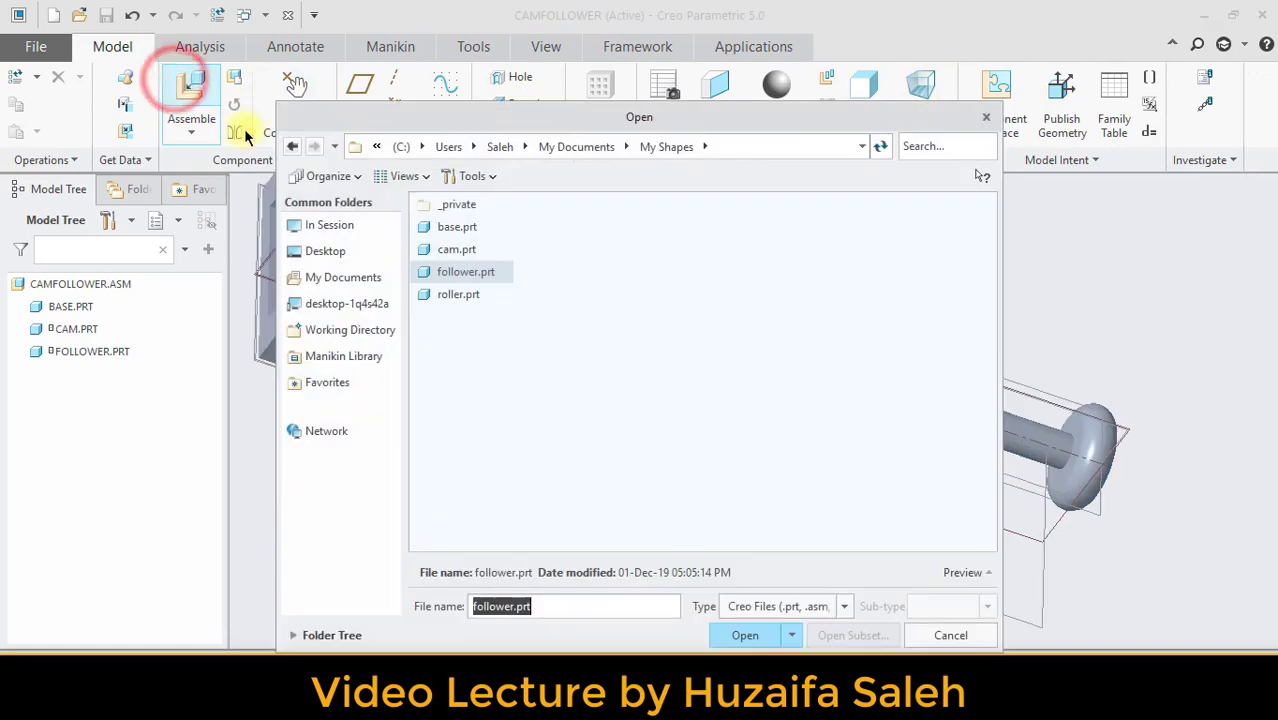
pyautogui.click(458, 293)
pyautogui.click(745, 636)
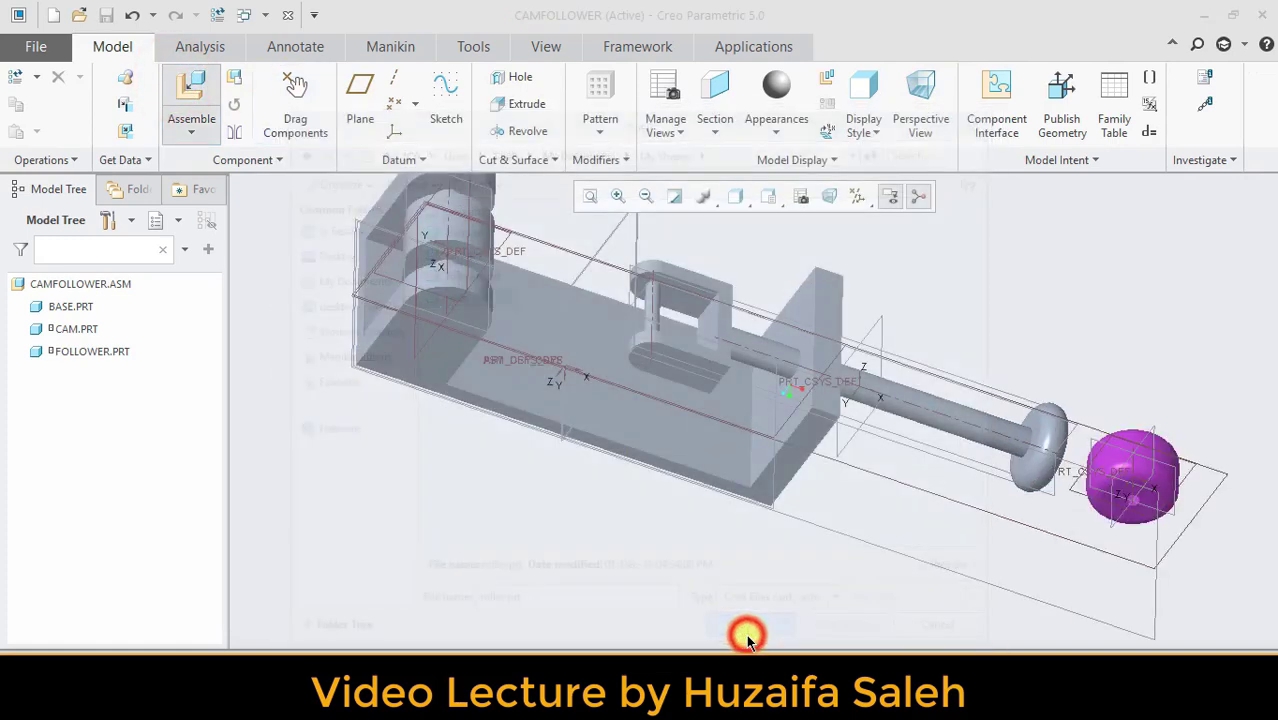
pyautogui.moveTo(1143, 495); pyautogui.dragTo(487, 500)
pyautogui.moveTo(532, 551)
pyautogui.moveTo(549, 541); pyautogui.dragTo(539, 499, button='middle')
pyautogui.scroll(6, 539, 540)
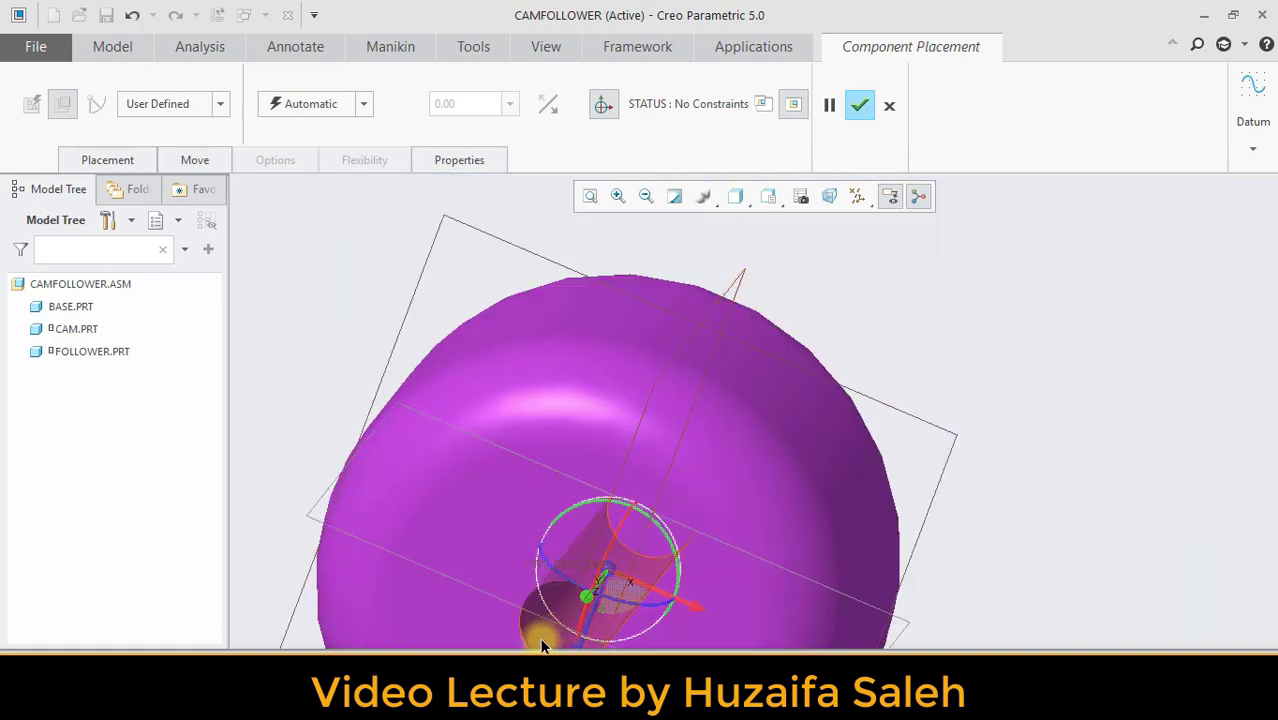
pyautogui.scroll(-6, 633, 562)
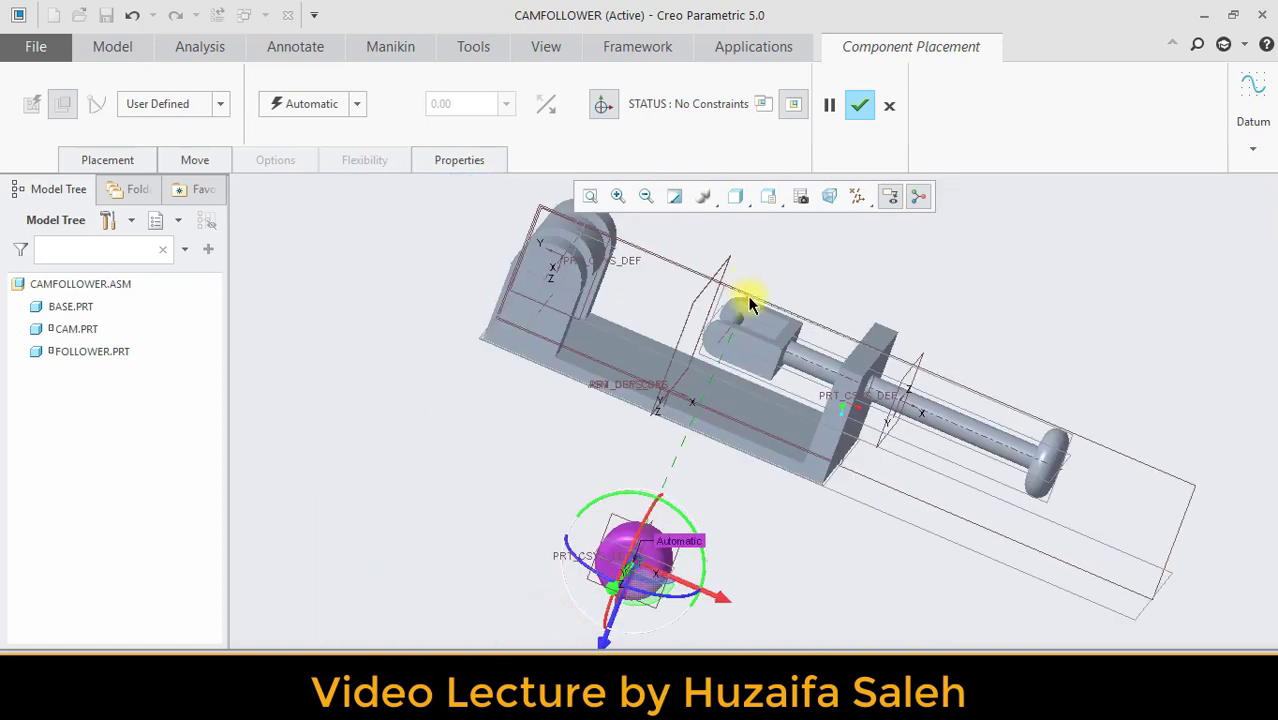
pyautogui.scroll(1, 745, 315)
# Give the roller a Pin connection at the follower's rounded tip.
pyautogui.click(735, 336)
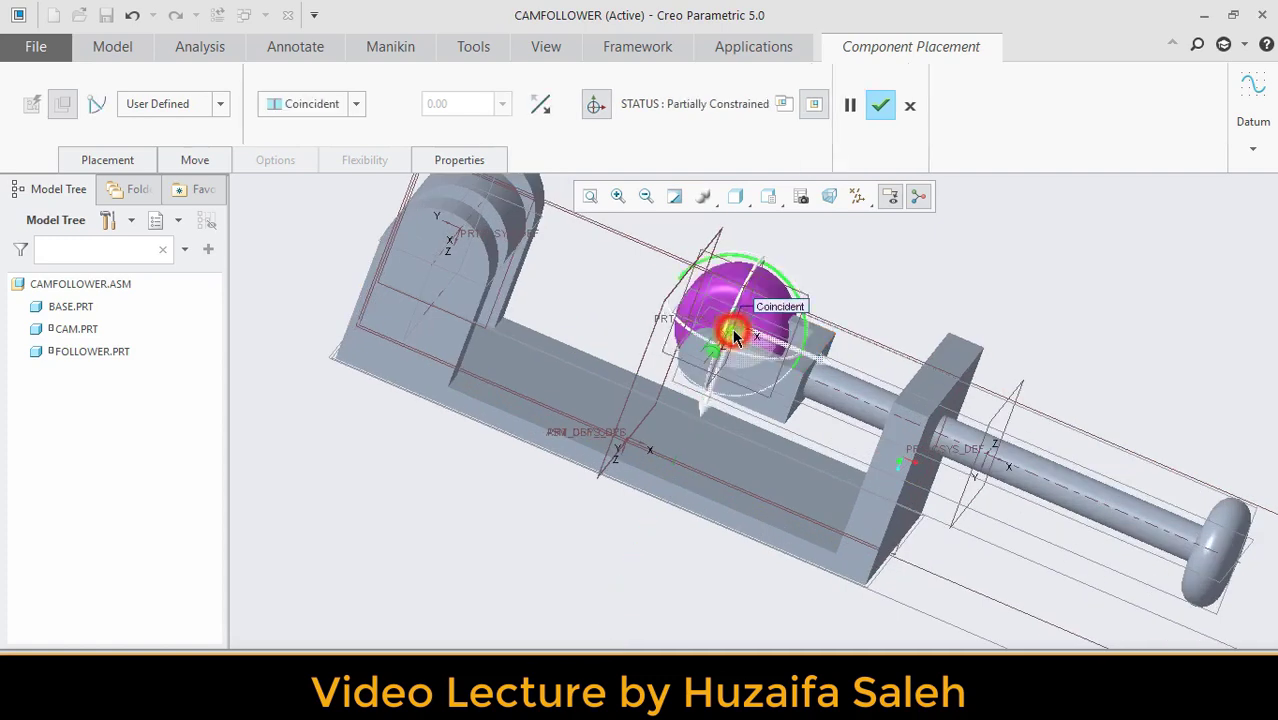
pyautogui.click(220, 103)
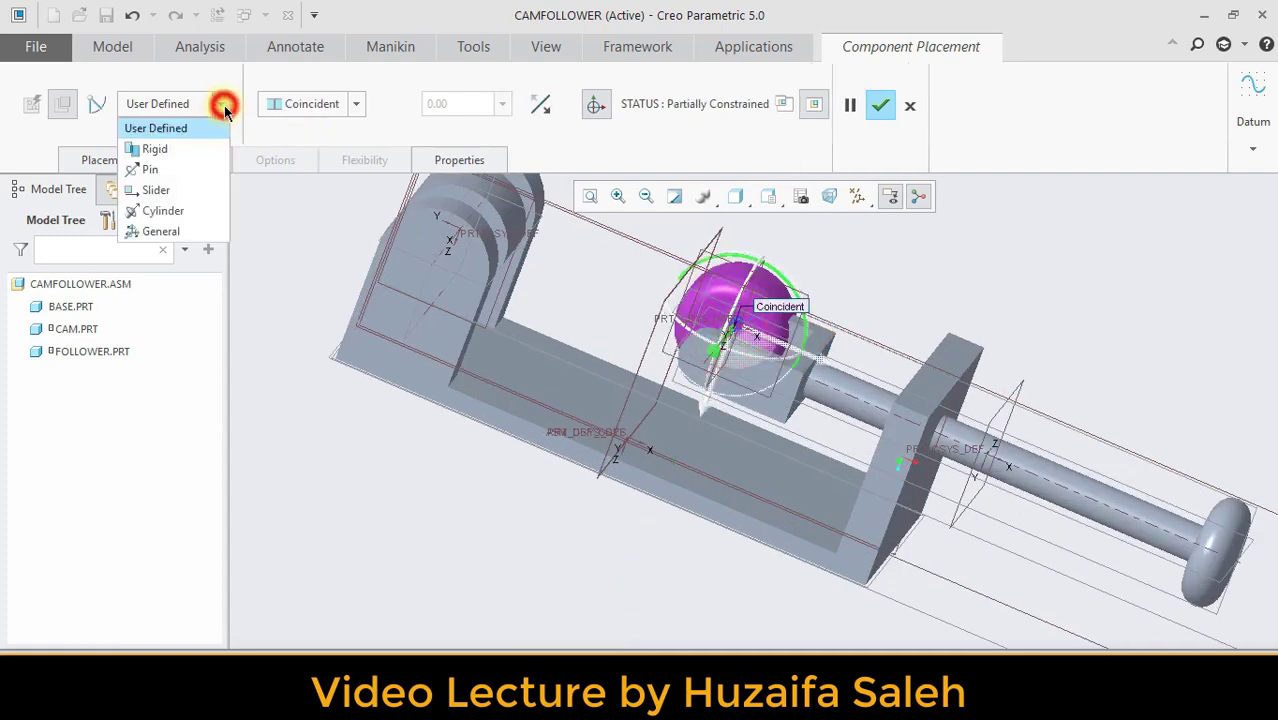
pyautogui.click(166, 175)
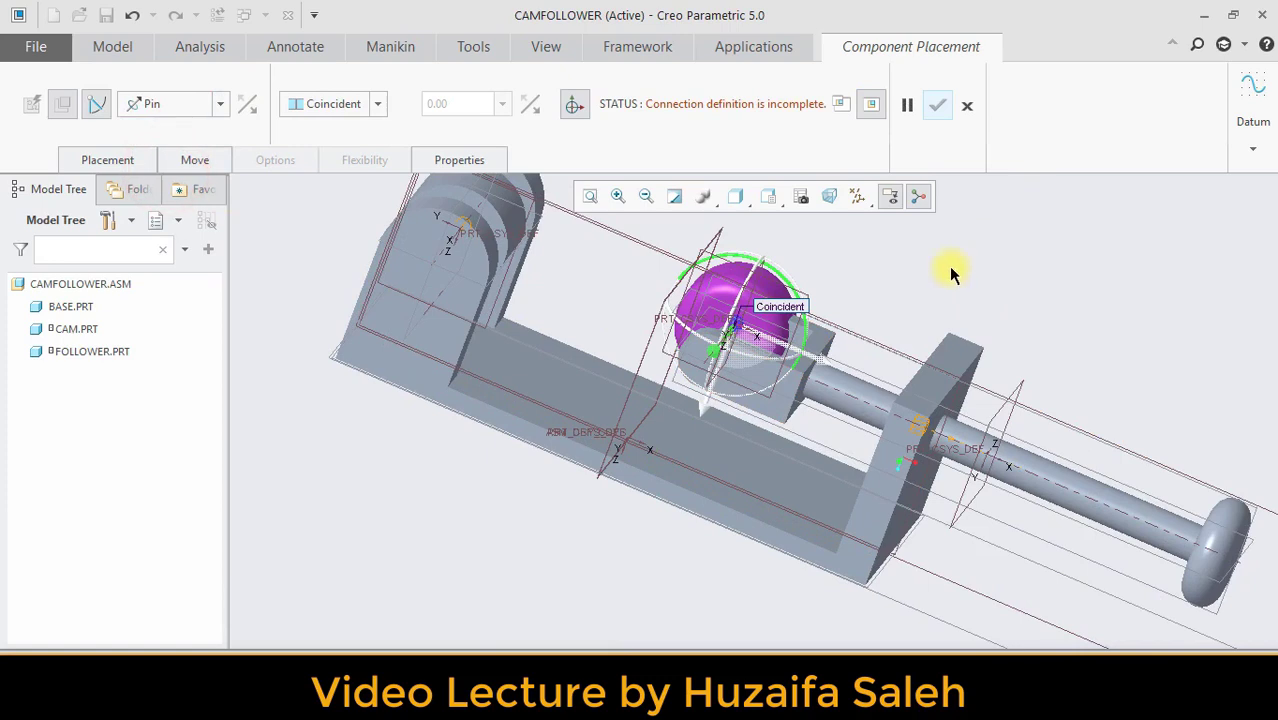
pyautogui.moveTo(951, 276)
pyautogui.mouseDown(button='middle')
pyautogui.moveTo(899, 314)
pyautogui.moveTo(949, 291)
pyautogui.mouseUp(button='middle')
pyautogui.keyDown('ctrl'); pyautogui.keyDown('alt'); pyautogui.moveTo(686, 313); pyautogui.dragTo(976, 265); pyautogui.keyUp('alt'); pyautogui.keyUp('ctrl')
pyautogui.moveTo(976, 265); pyautogui.dragTo(753, 368, button='middle')
pyautogui.click(752, 368)
pyautogui.moveTo(501, 478); pyautogui.dragTo(571, 437, button='middle')
# Change the pin's translation constraint to Distance with a 2.50 offset.
pyautogui.click(380, 104)
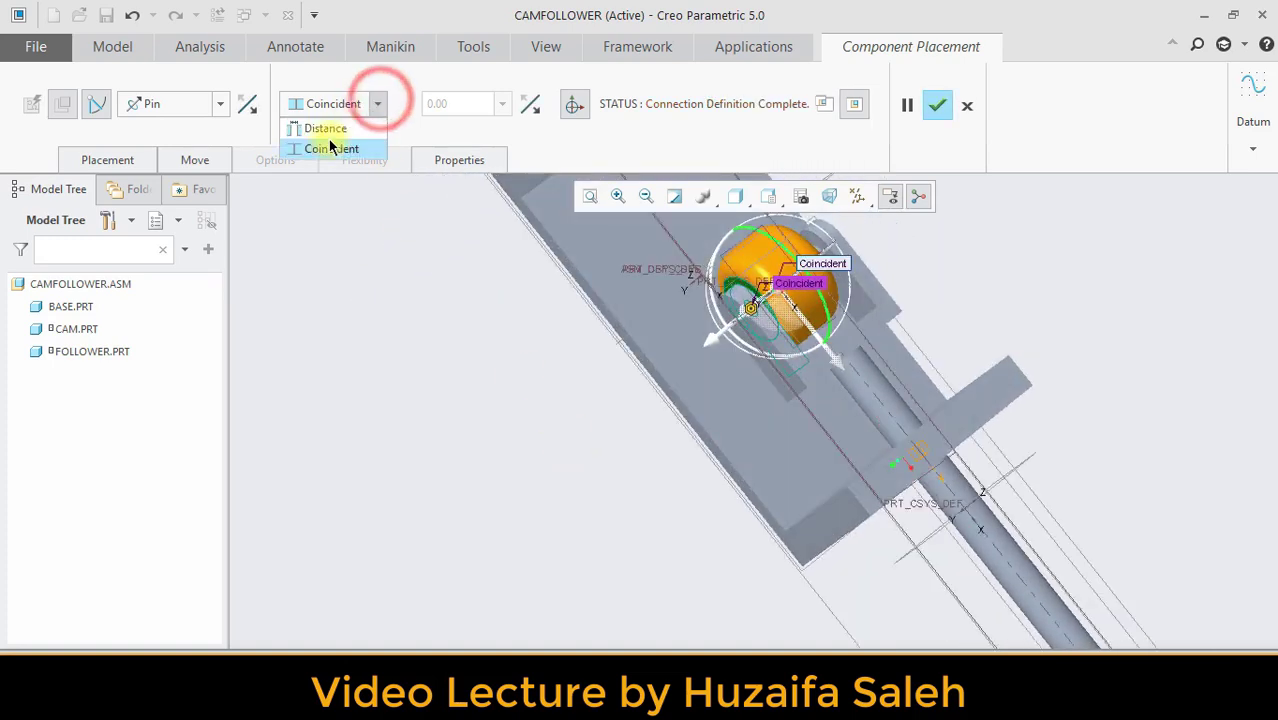
pyautogui.click(328, 125)
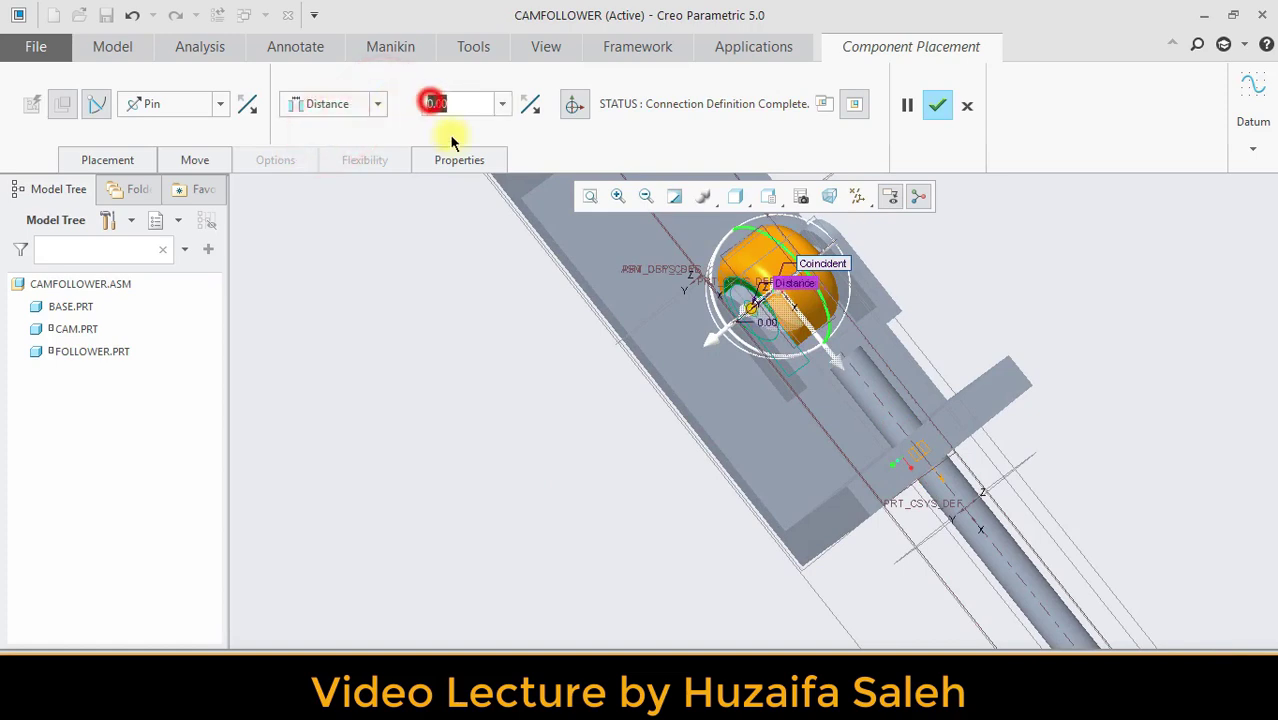
pyautogui.write('5')
pyautogui.press('Return')
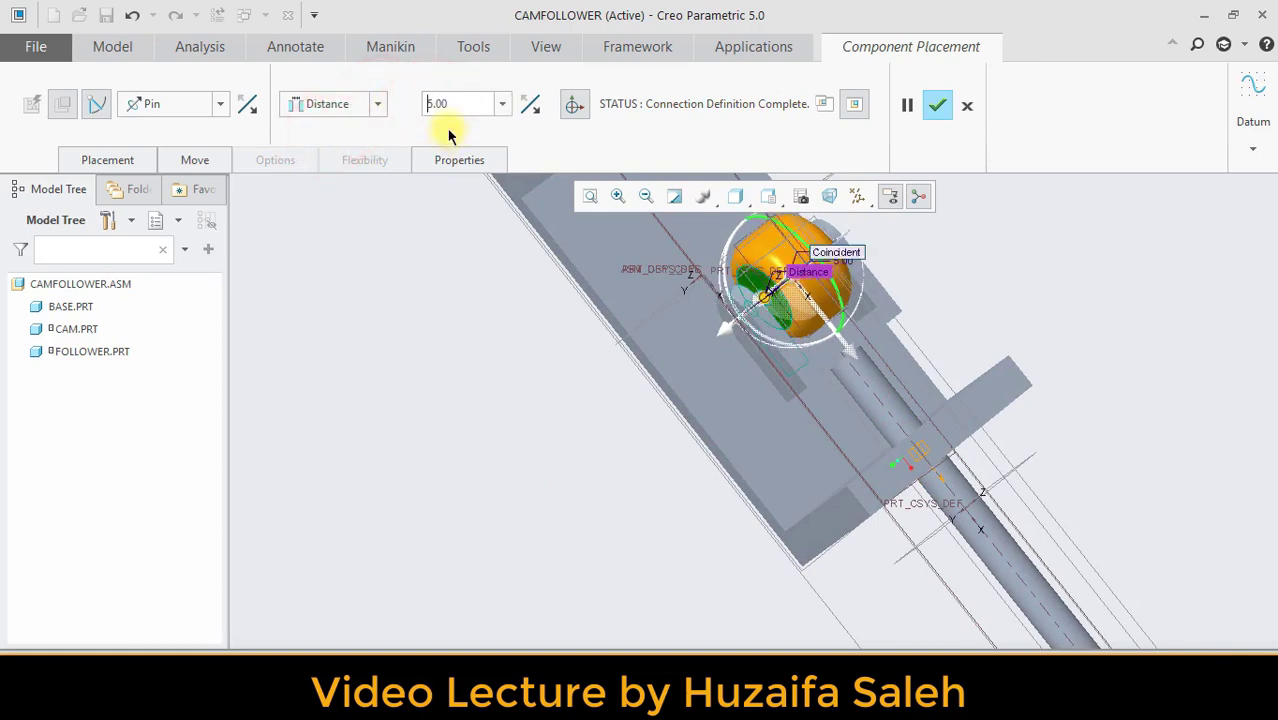
pyautogui.moveTo(543, 342); pyautogui.dragTo(519, 331, button='middle')
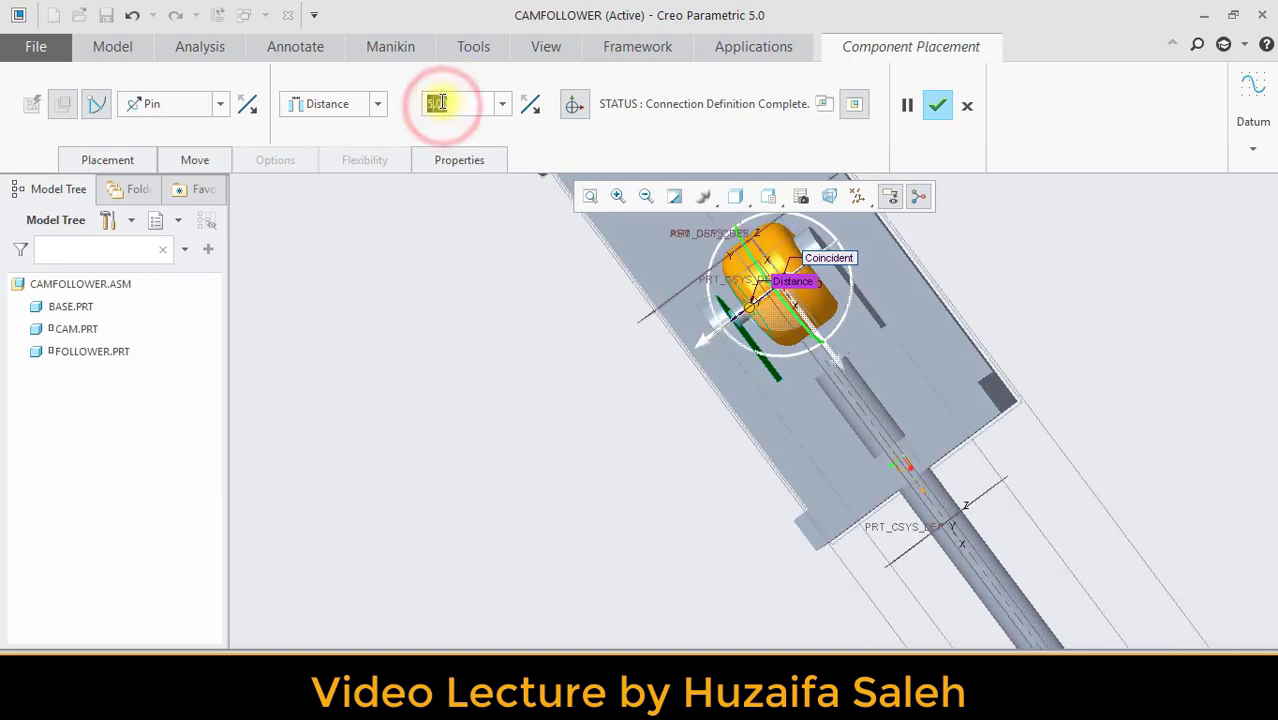
pyautogui.write('2.5')
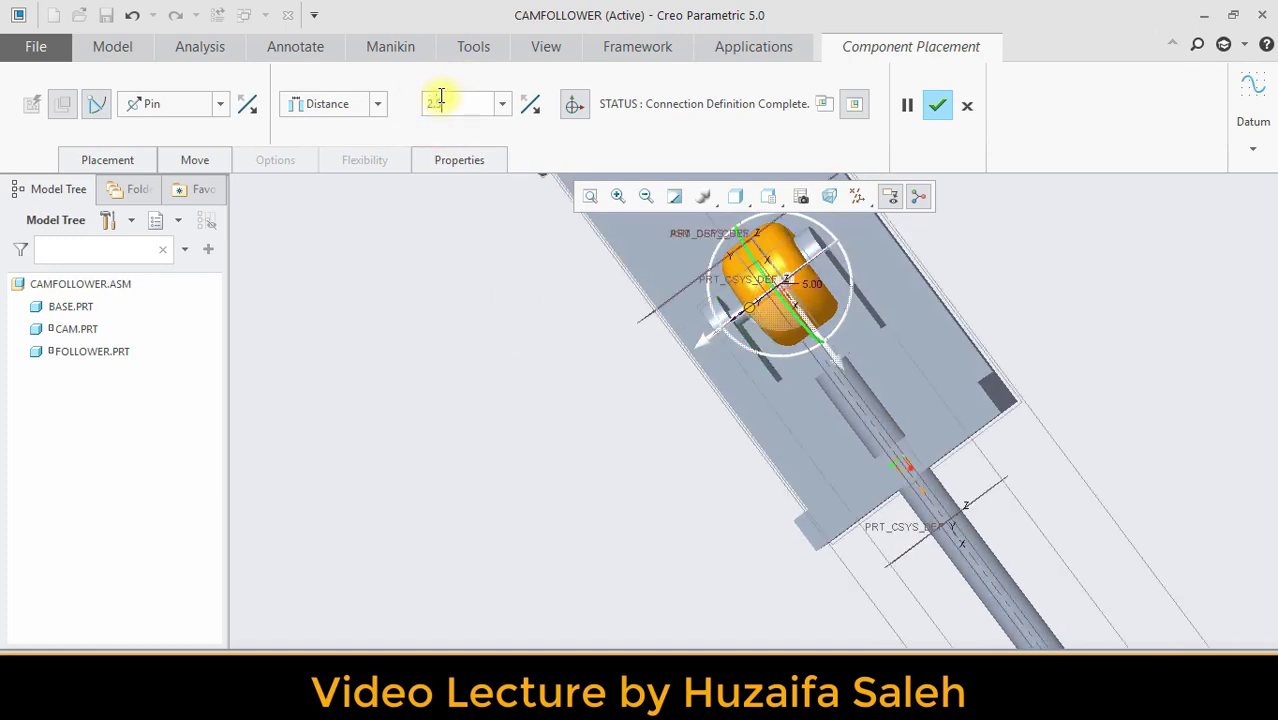
pyautogui.press('Return')
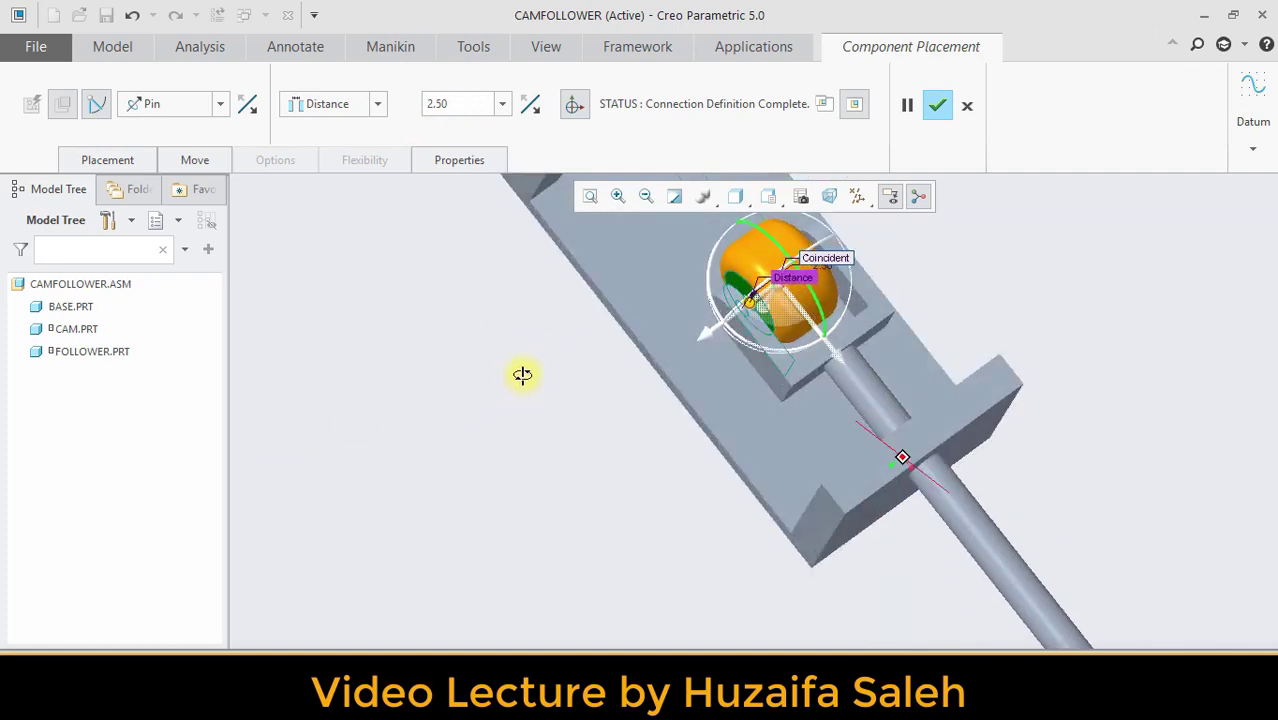
pyautogui.scroll(3, 542, 294)
pyautogui.scroll(-8, 538, 305)
pyautogui.moveTo(537, 304); pyautogui.dragTo(473, 340, button='middle')
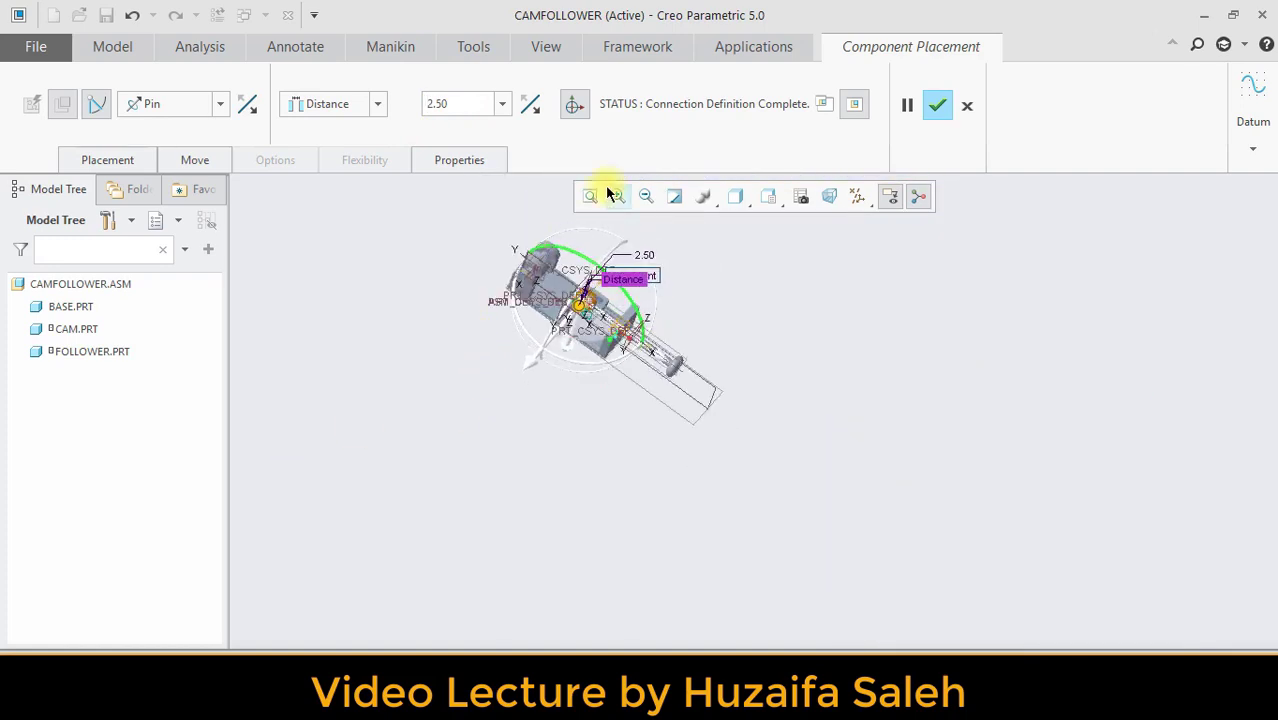
# Confirm the roller placement, turn off all datum display filters, and refit the assembly view.
pyautogui.click(940, 104)
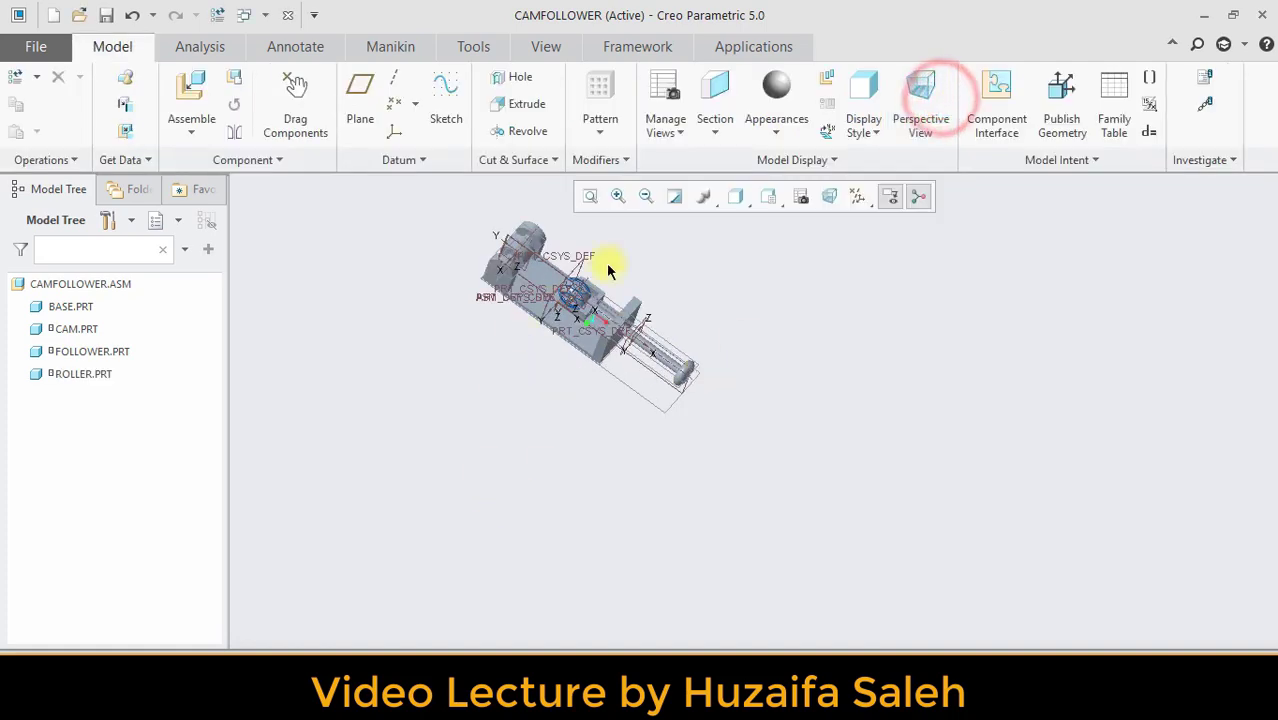
pyautogui.click(857, 197)
pyautogui.click(742, 222)
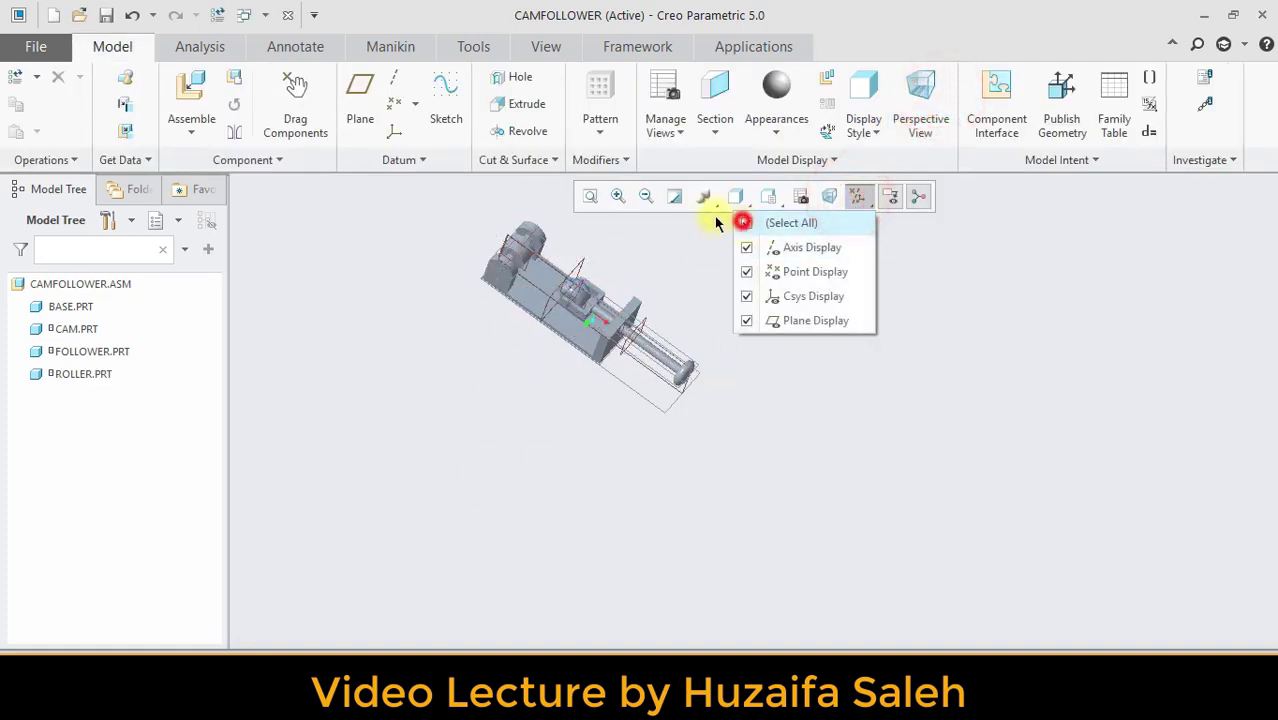
pyautogui.click(584, 201)
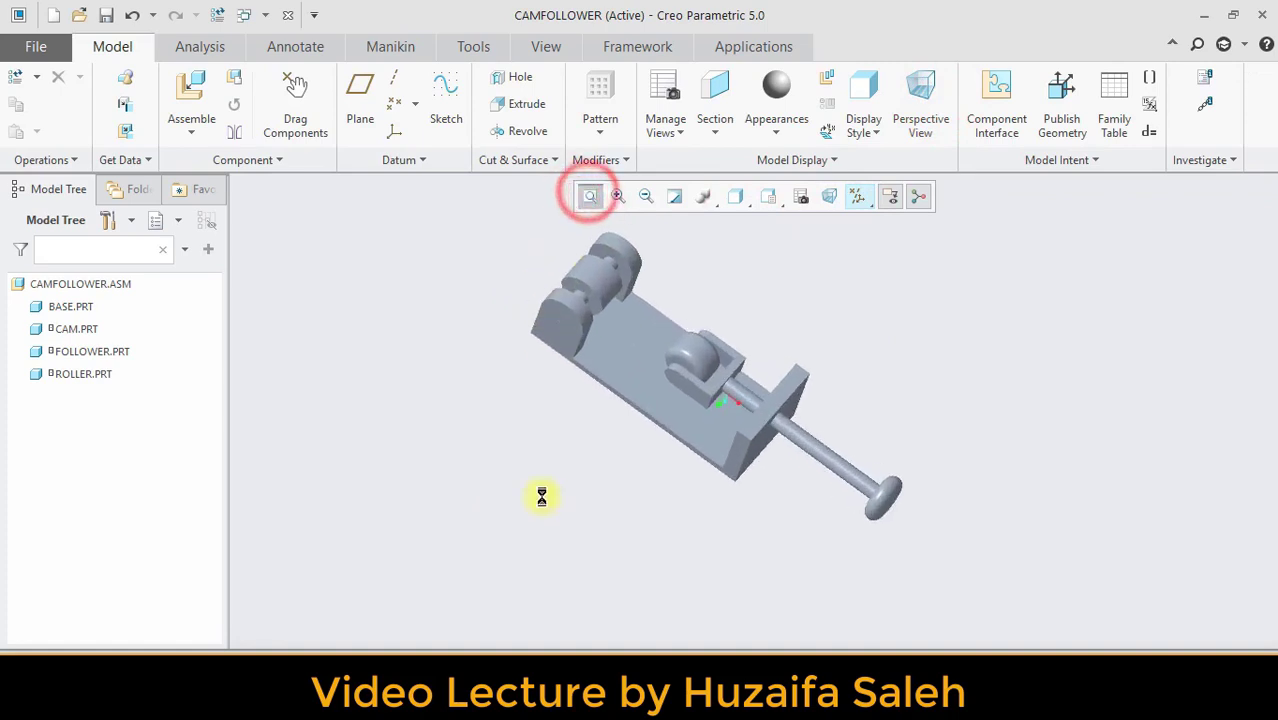
pyautogui.moveTo(541, 495); pyautogui.dragTo(536, 451, button='middle')
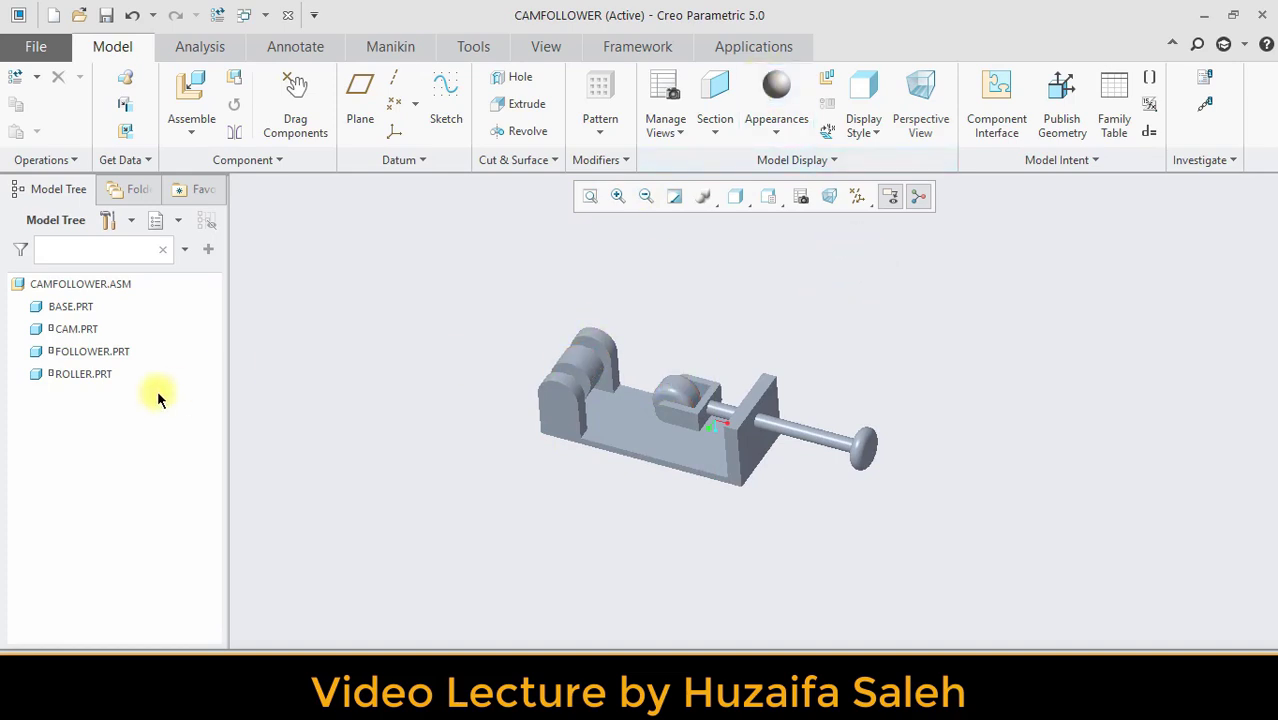
pyautogui.click(68, 352)
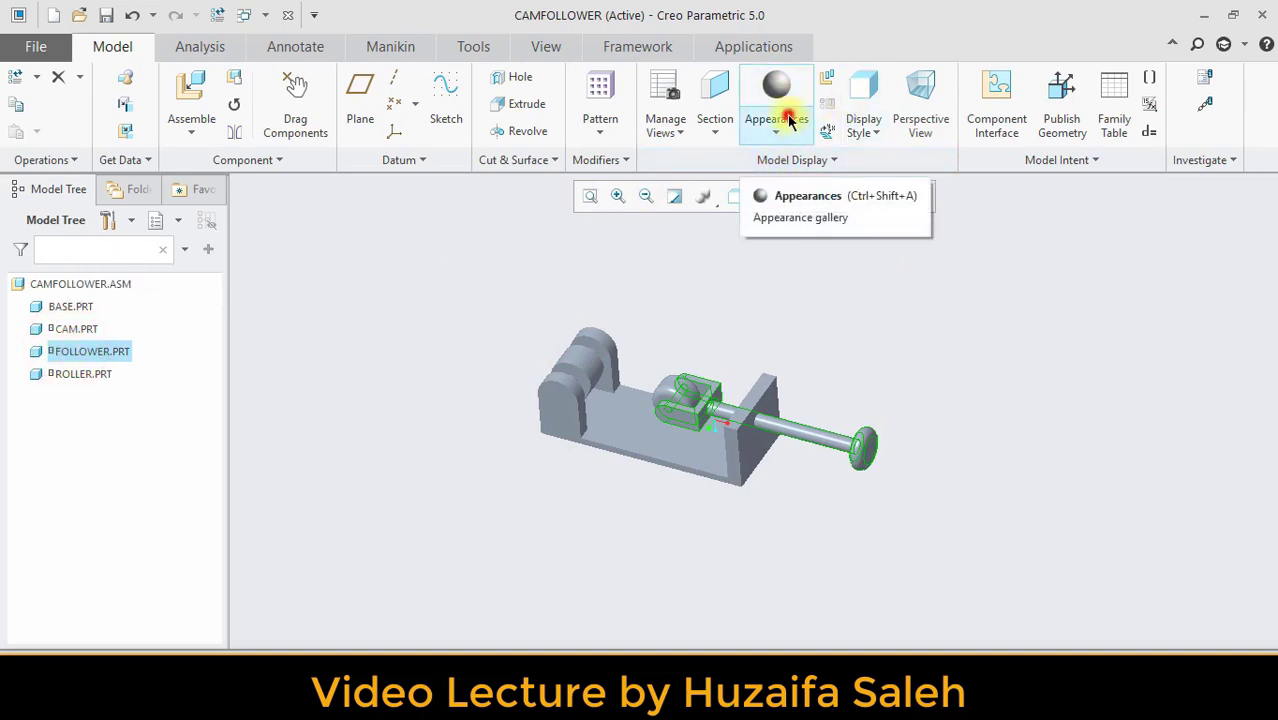
# Colour the follower gold, the cam yellow and the roller reddish copper.
pyautogui.click(789, 120)
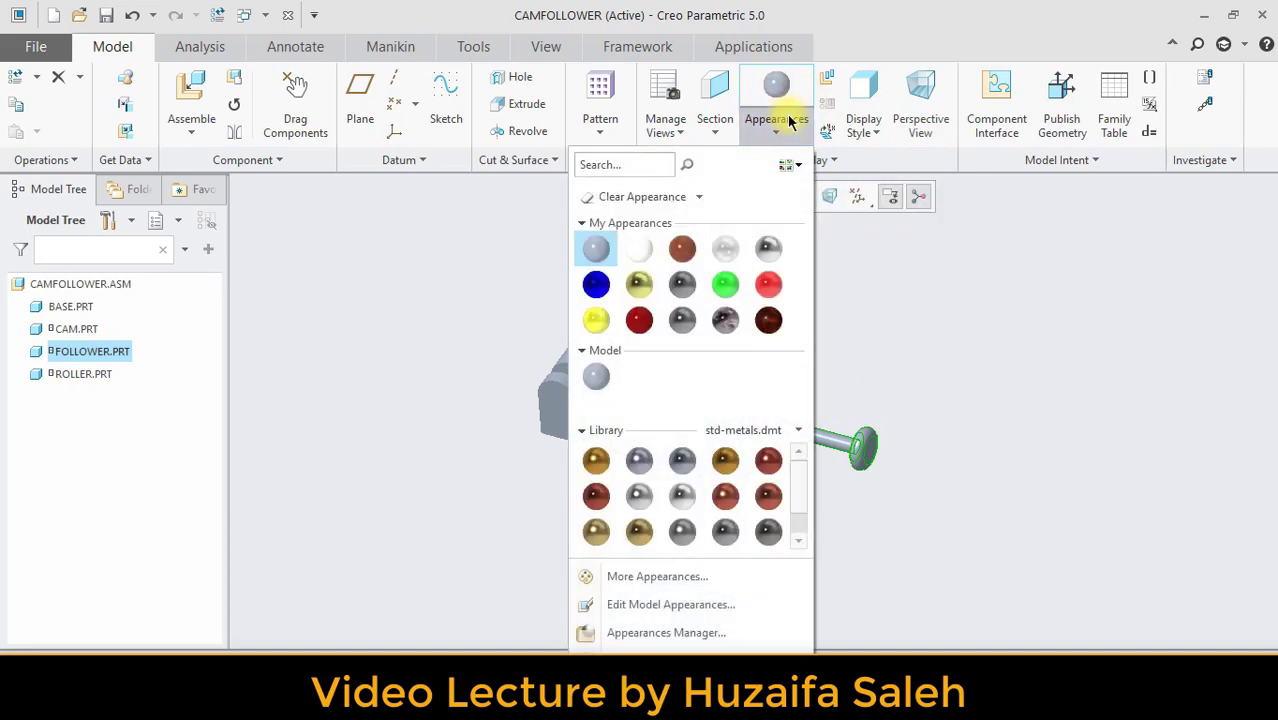
pyautogui.click(722, 463)
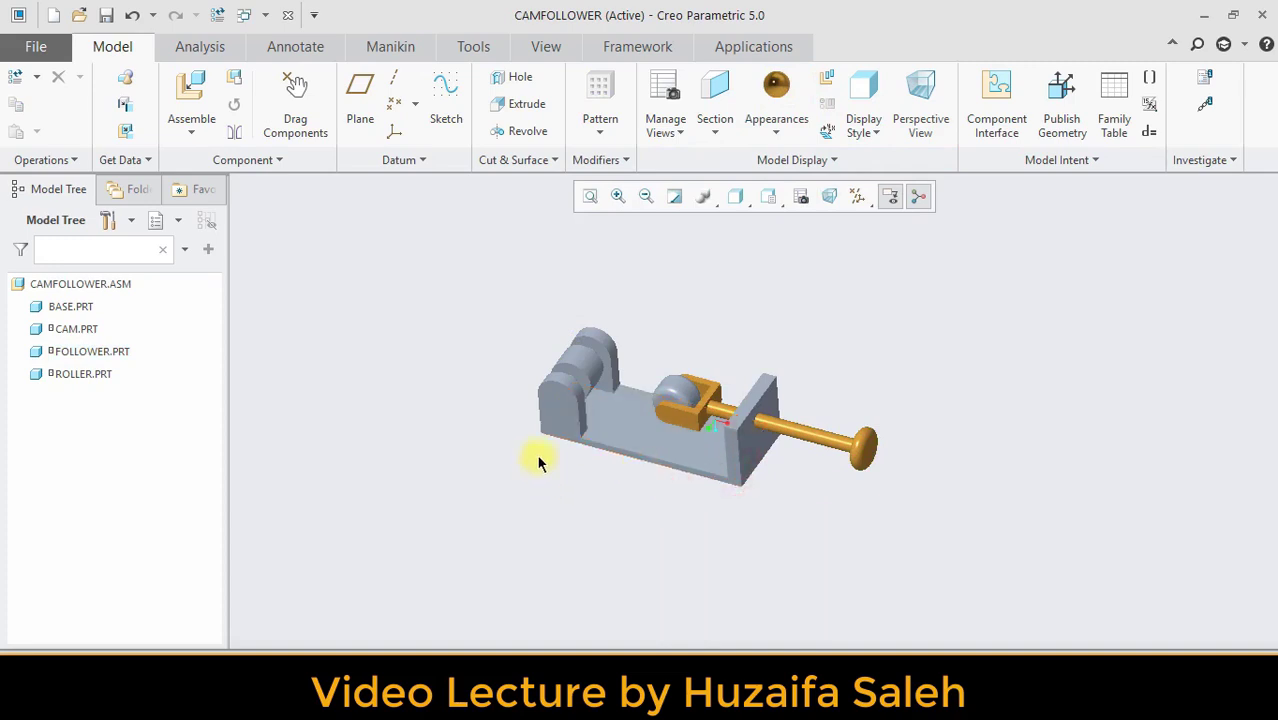
pyautogui.click(71, 334)
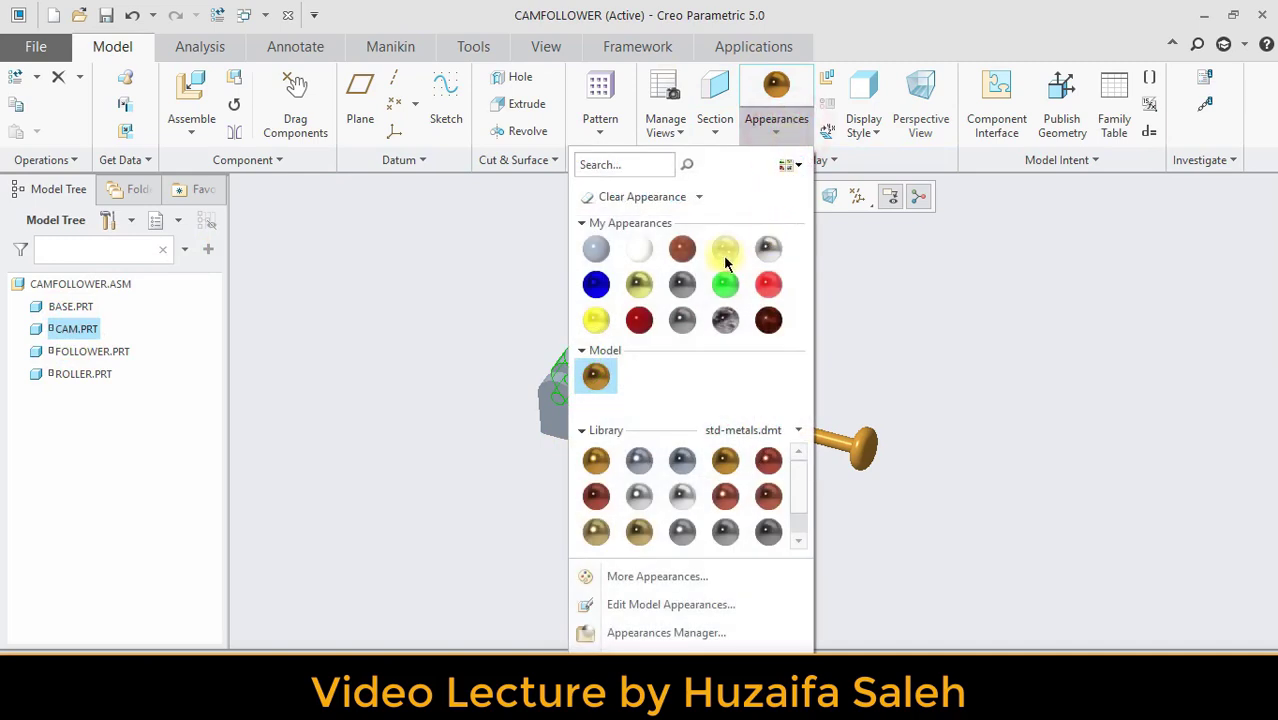
pyautogui.click(597, 322)
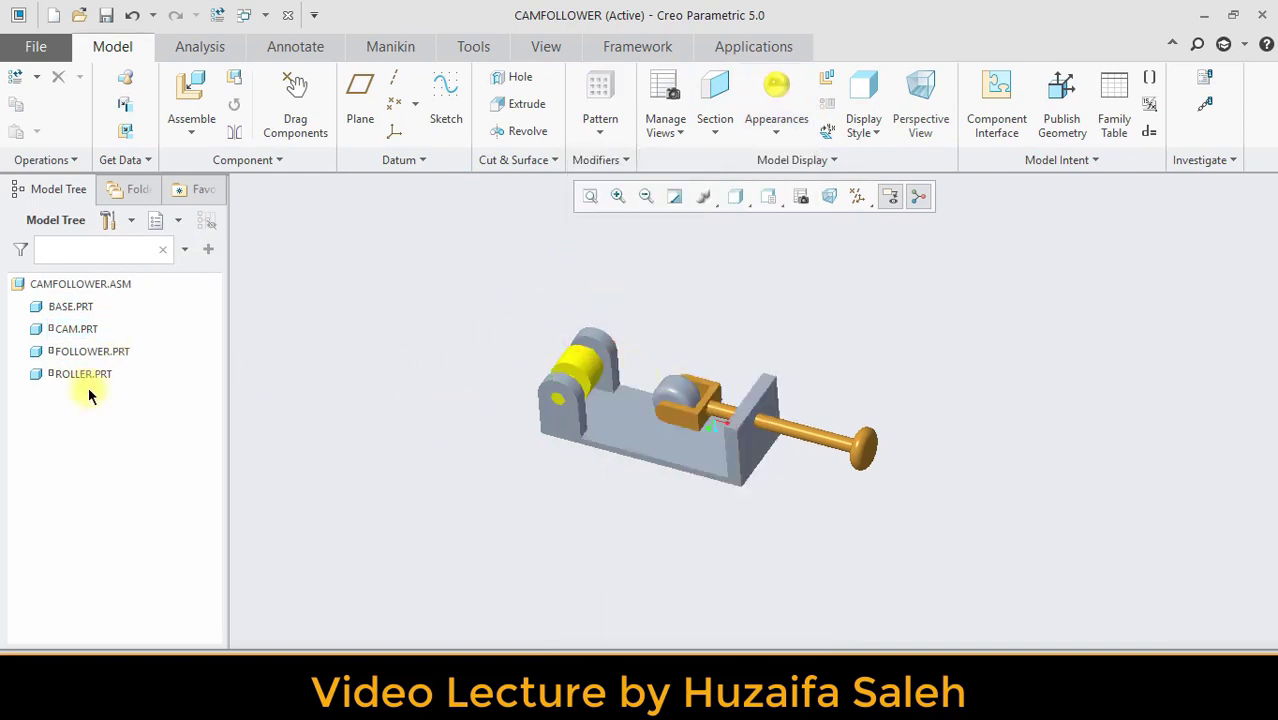
pyautogui.click(776, 128)
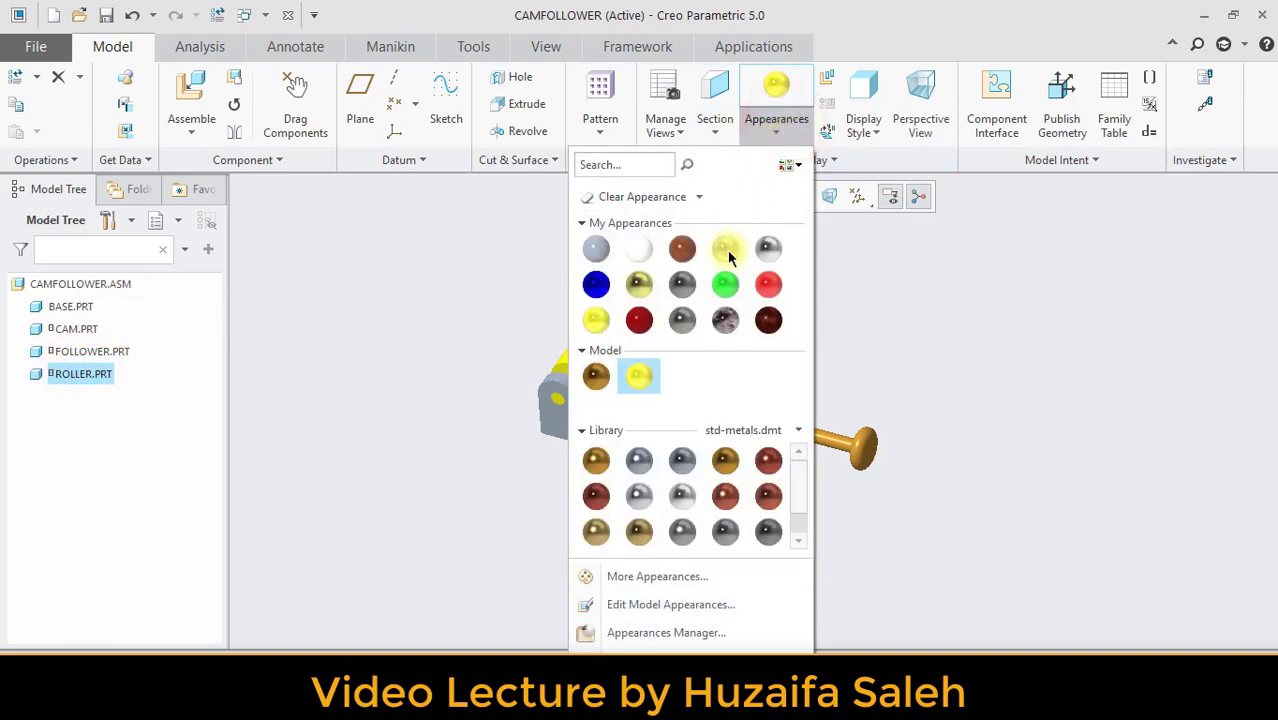
pyautogui.moveTo(798, 495)
pyautogui.mouseDown()
pyautogui.moveTo(796, 528)
pyautogui.moveTo(796, 500)
pyautogui.mouseUp()
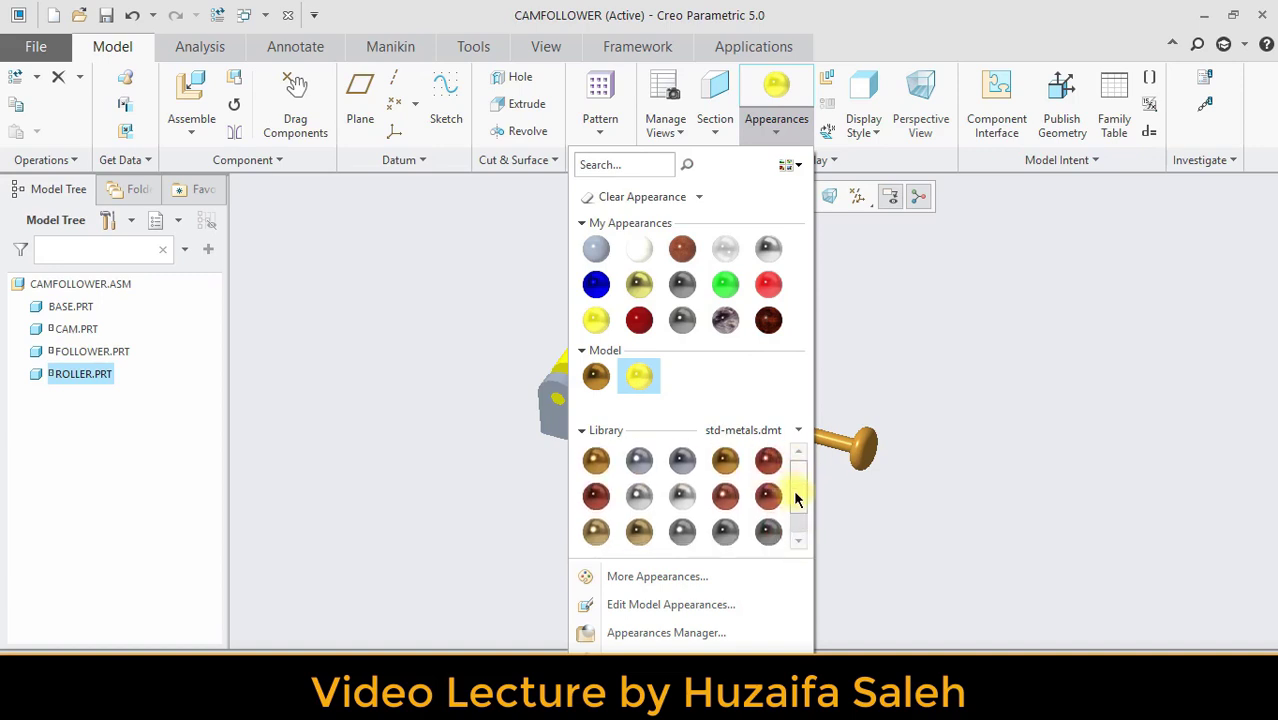
pyautogui.click(724, 460)
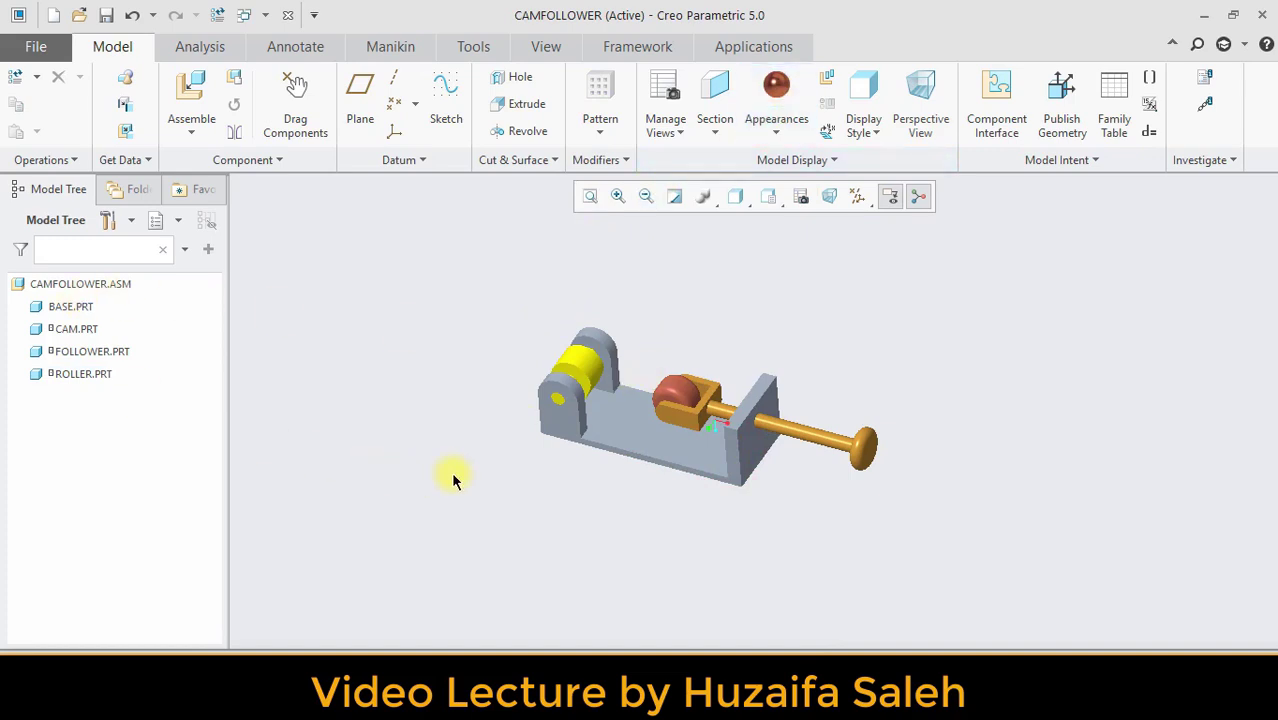
# Switch the display style to Shading With Edges.
pyautogui.moveTo(459, 474); pyautogui.dragTo(482, 513, button='middle')
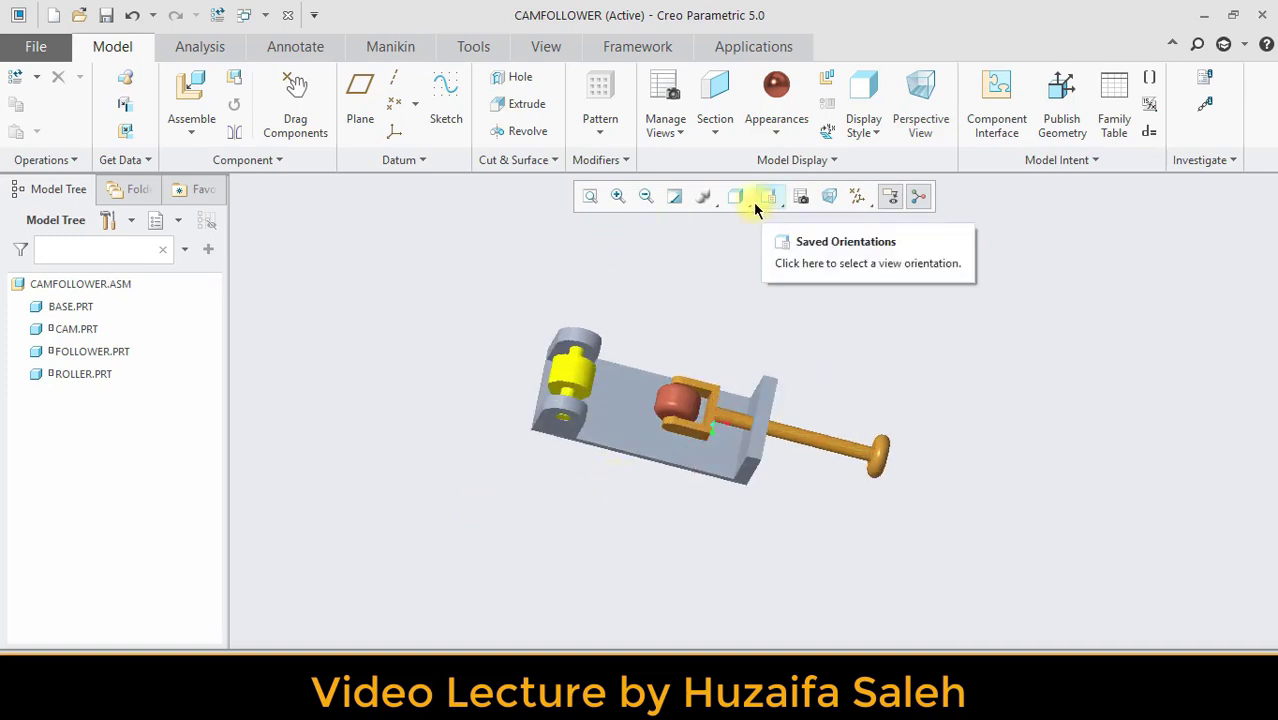
pyautogui.moveTo(477, 515); pyautogui.dragTo(475, 476, button='middle')
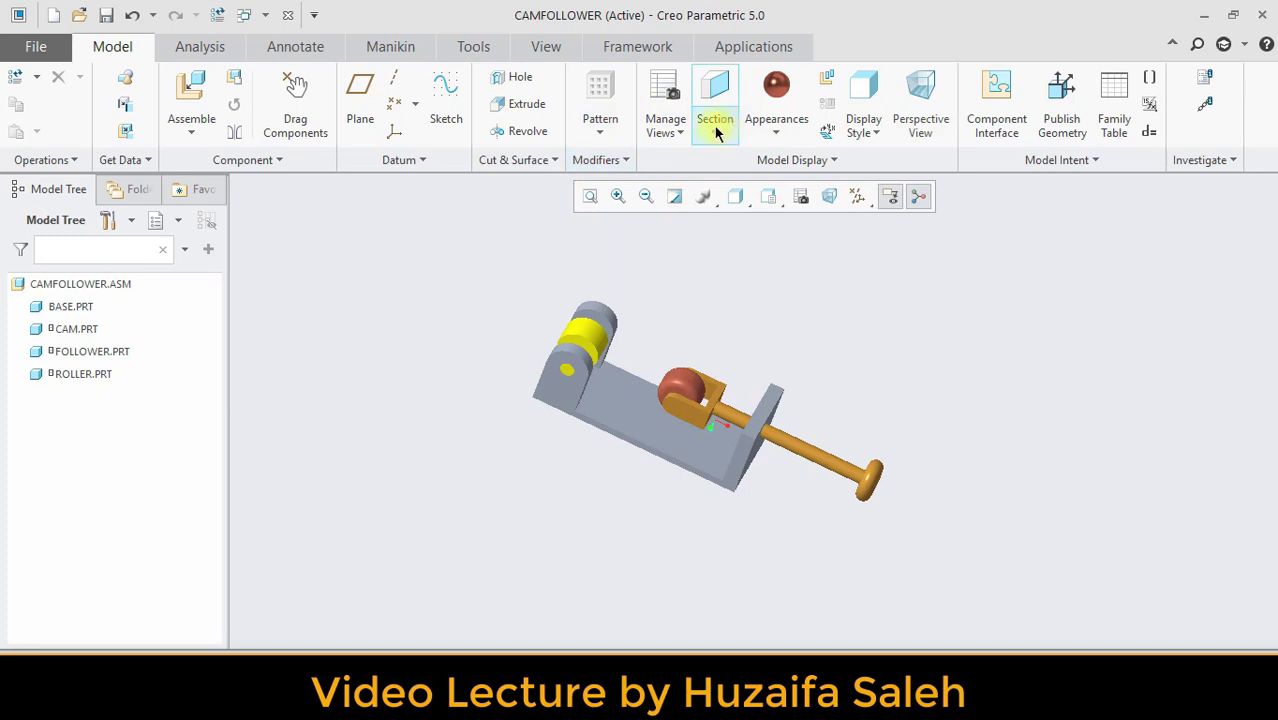
pyautogui.click(734, 197)
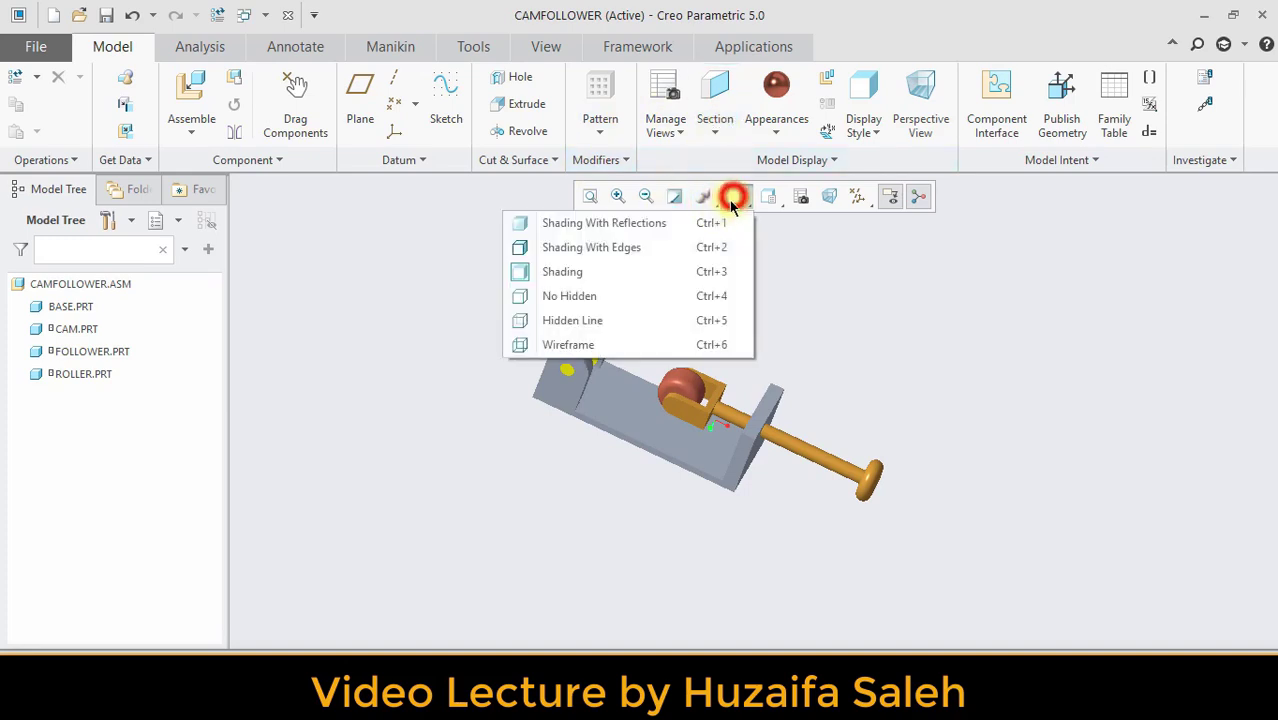
pyautogui.click(593, 249)
pyautogui.moveTo(512, 560); pyautogui.dragTo(536, 434, button='middle')
# Enter Mechanism and start a cam-follower connection, picking the cam surface as Cam 1.
pyautogui.click(758, 50)
pyautogui.click(380, 100)
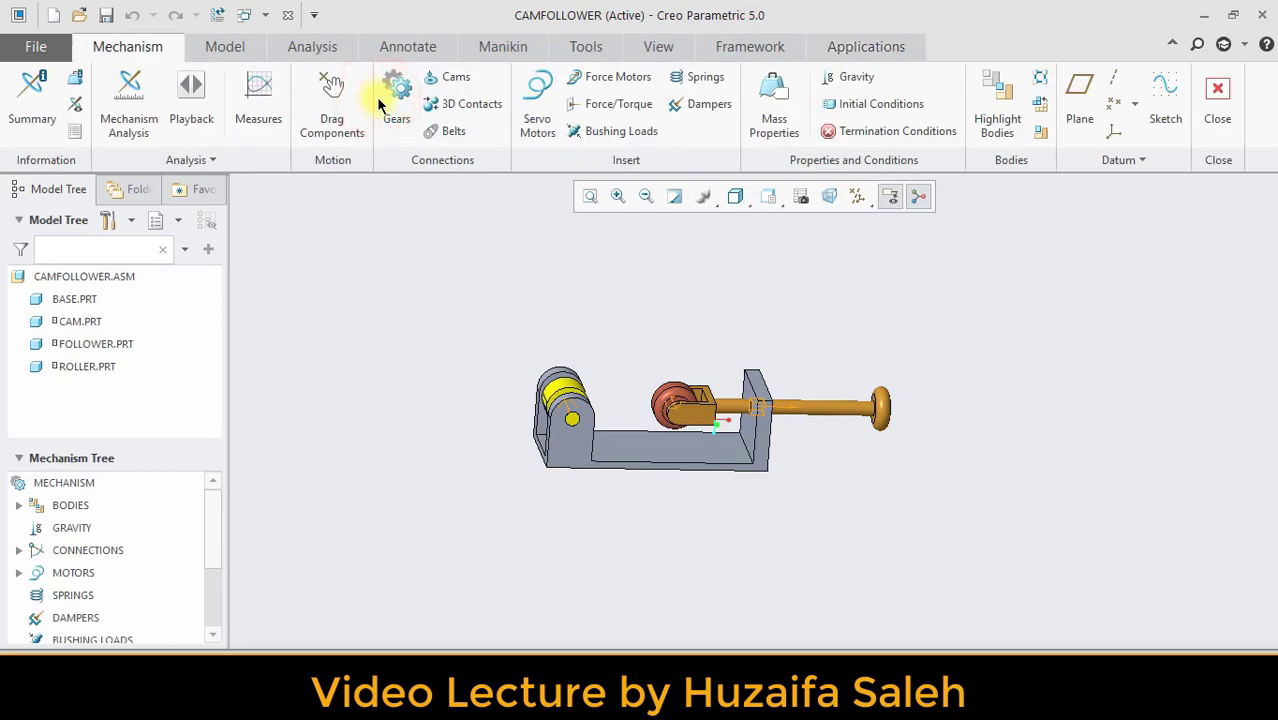
pyautogui.click(441, 88)
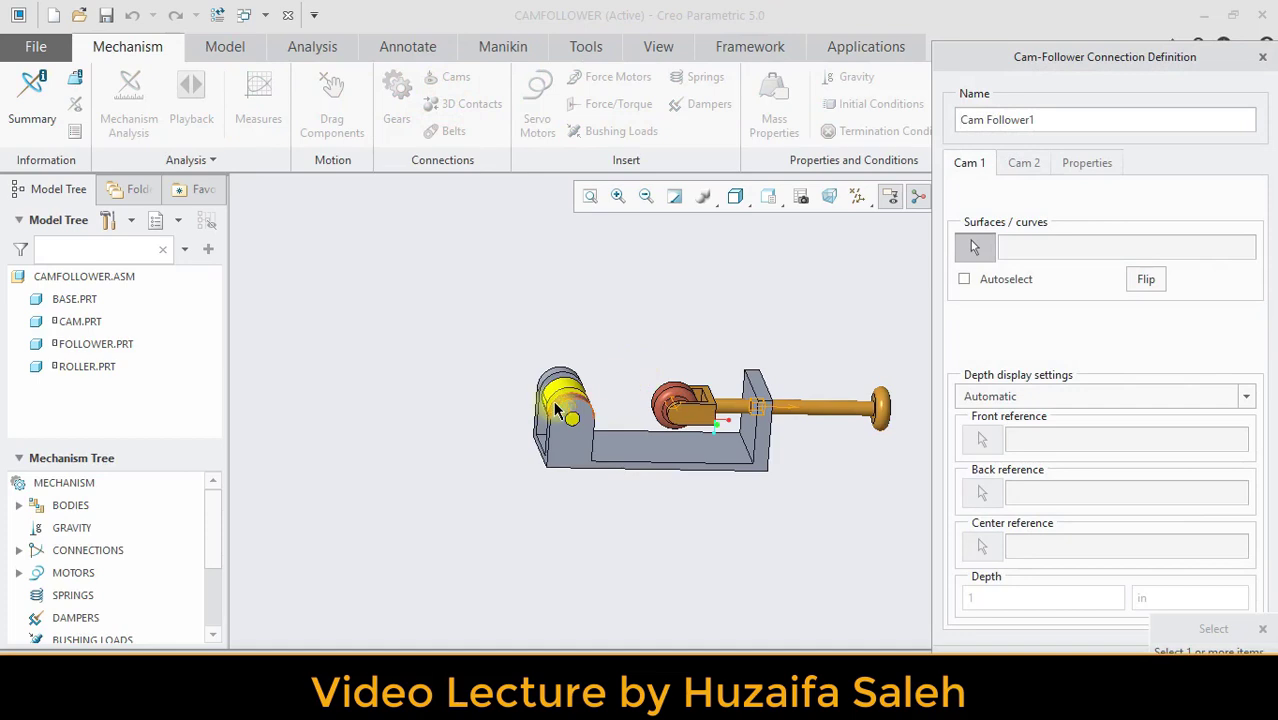
pyautogui.moveTo(418, 455); pyautogui.dragTo(695, 455, button='middle')
pyautogui.scroll(-5, 685, 462)
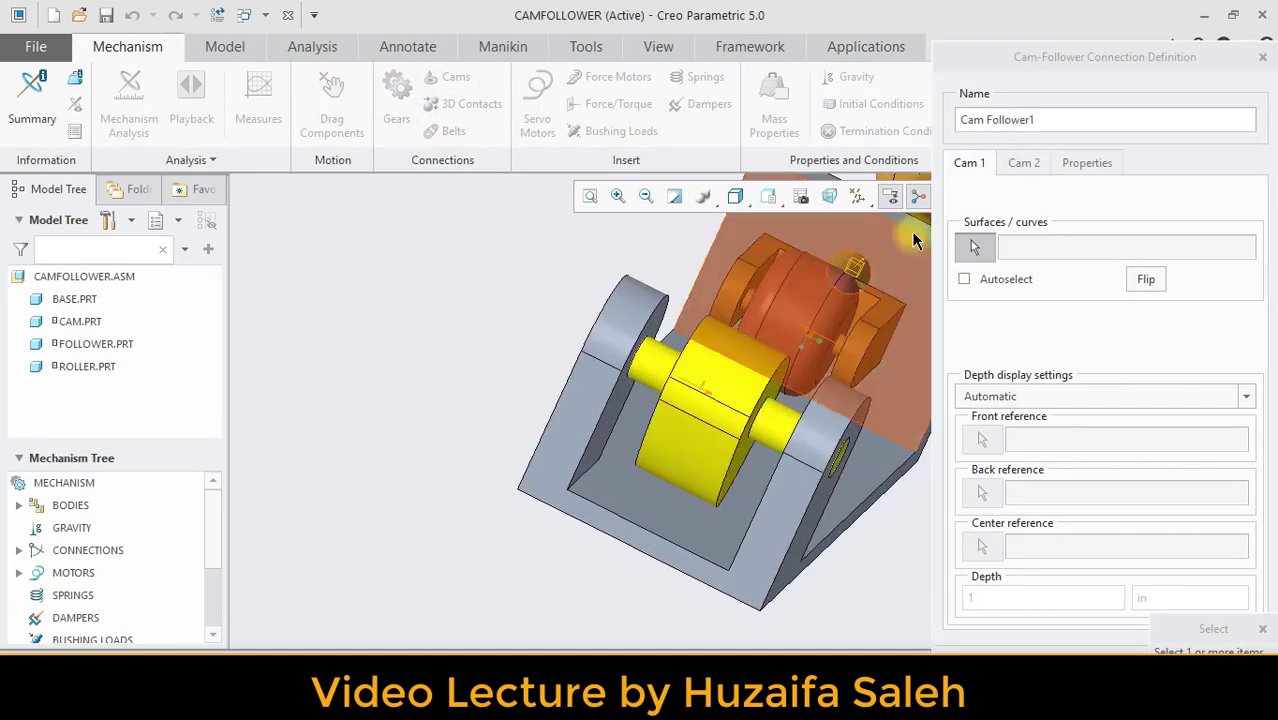
pyautogui.click(964, 280)
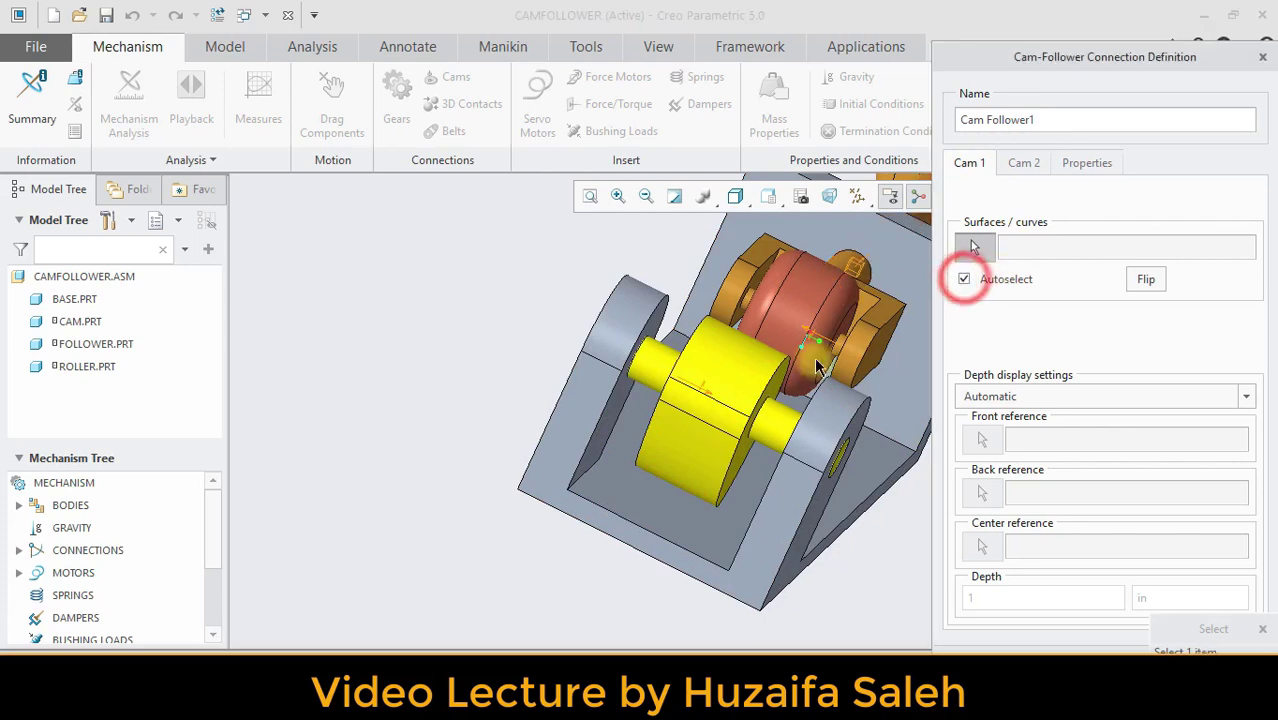
pyautogui.click(698, 458)
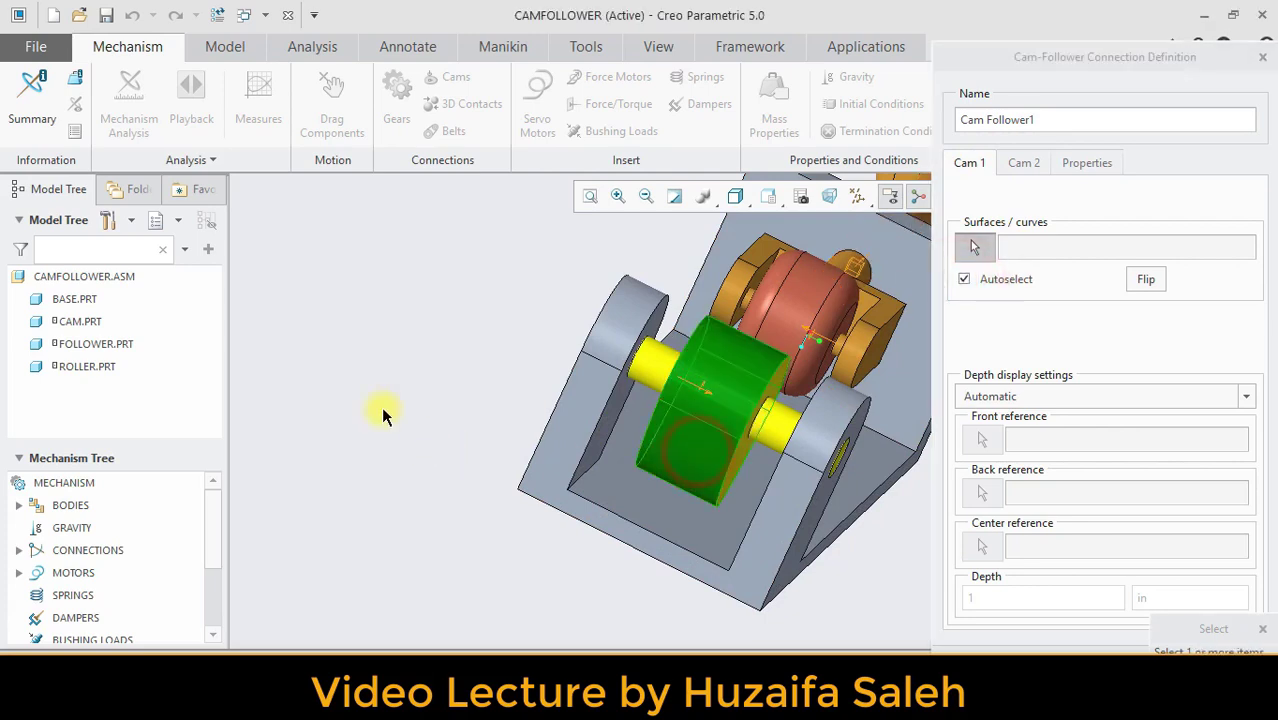
pyautogui.moveTo(382, 414); pyautogui.dragTo(315, 414, button='middle')
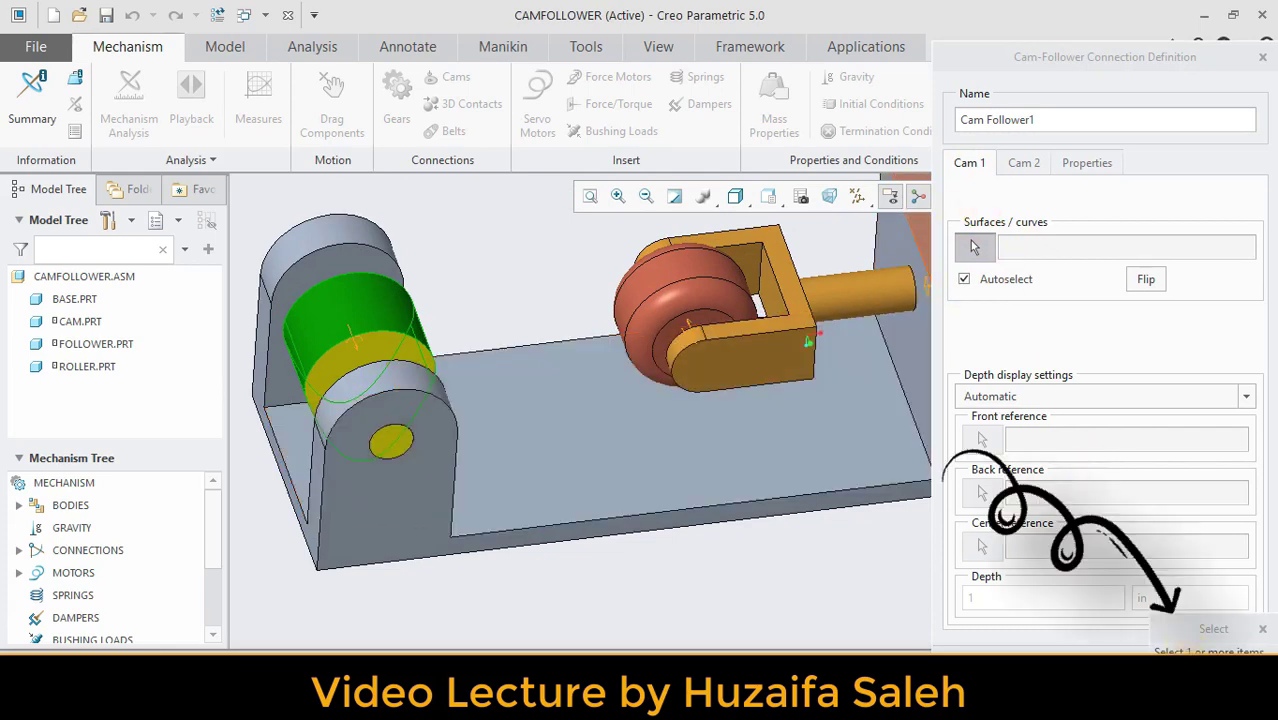
pyautogui.click(1190, 645)
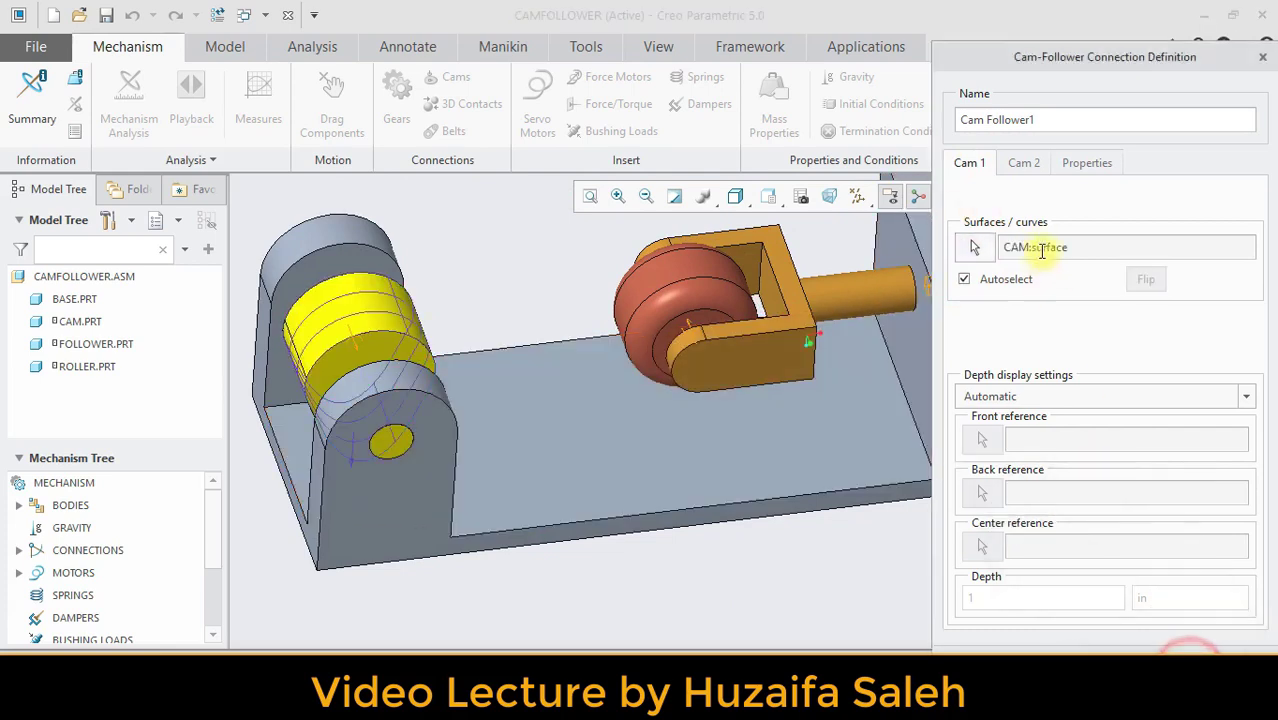
# Pick the roller surface as Cam 2 to create Cam Follower1.
pyautogui.click(1023, 164)
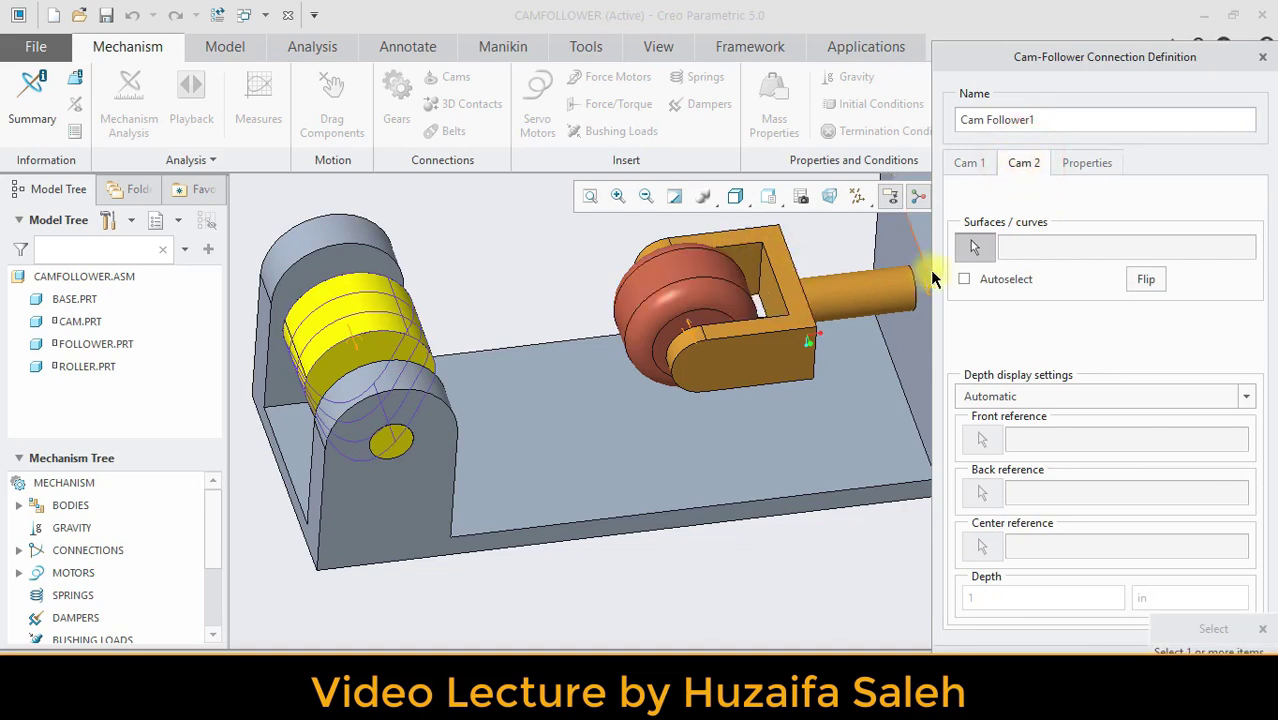
pyautogui.click(964, 280)
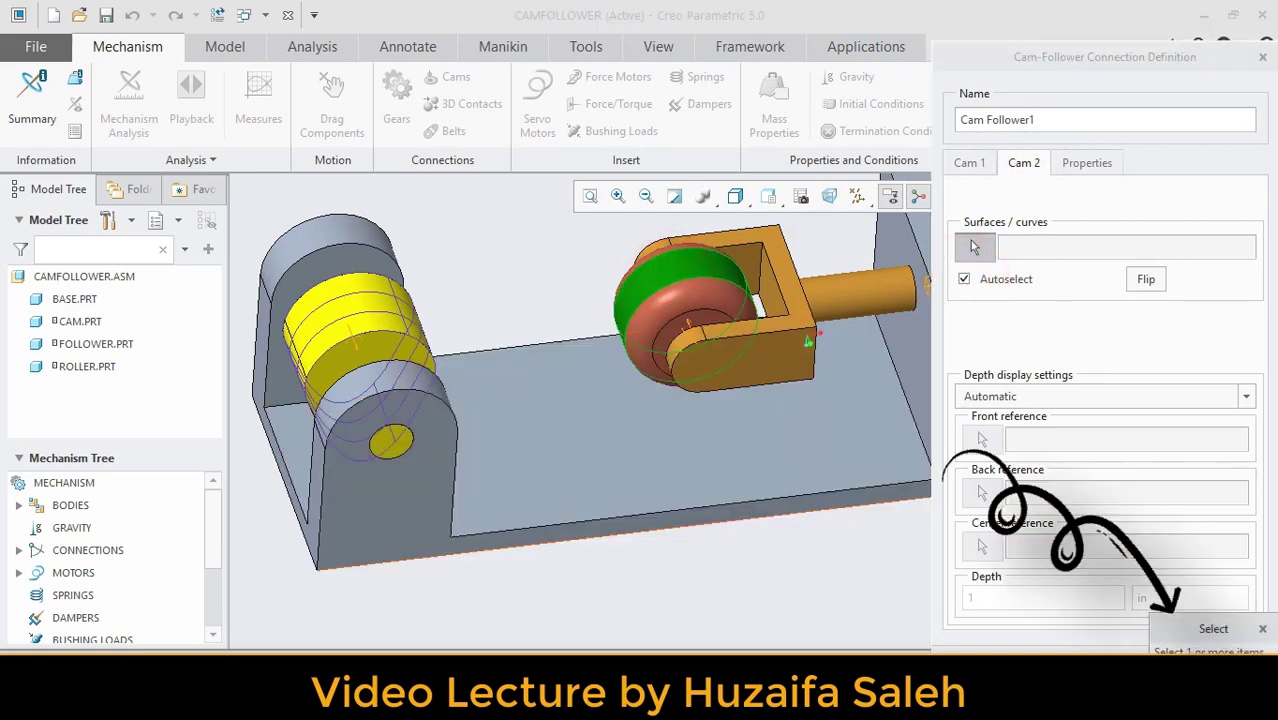
pyautogui.click(690, 305)
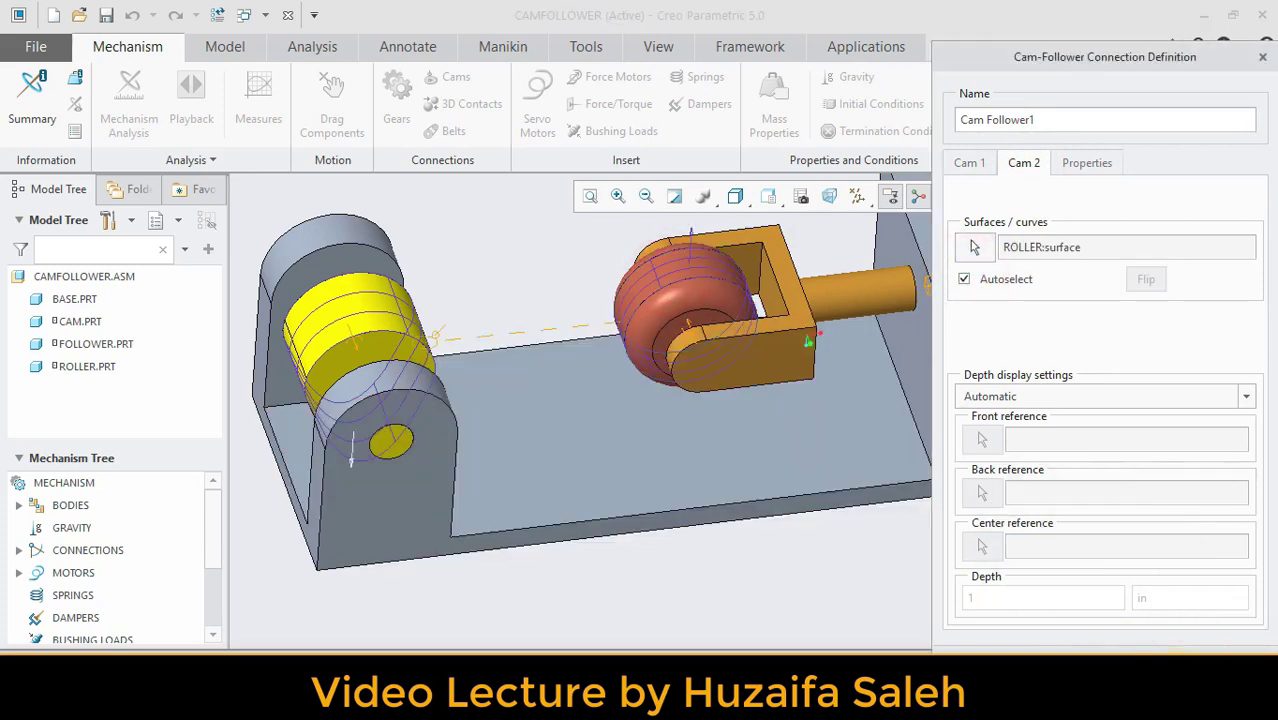
pyautogui.click(1178, 642)
pyautogui.moveTo(768, 575)
pyautogui.mouseDown(button='middle')
pyautogui.moveTo(730, 571)
pyautogui.moveTo(747, 573)
pyautogui.mouseUp(button='middle')
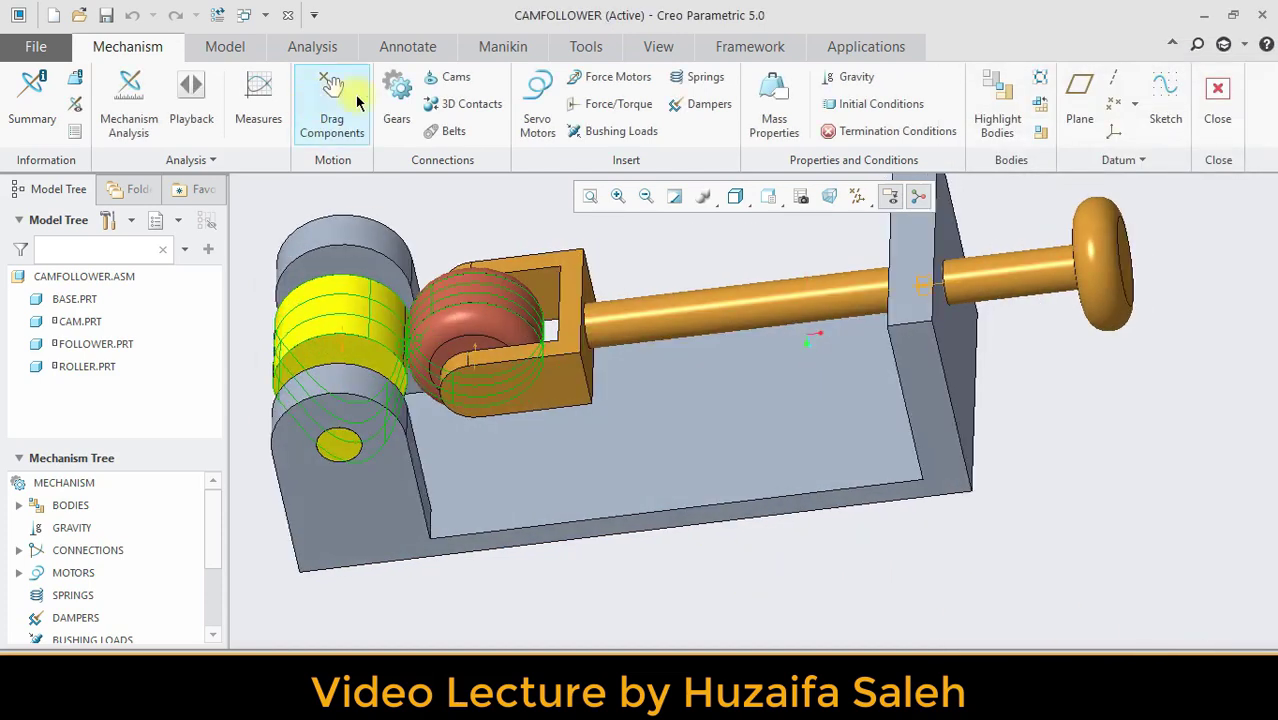
# Drag the cam through several positions to a new angle, then close Drag Components.
pyautogui.click(333, 100)
pyautogui.click(314, 314)
pyautogui.click(383, 418)
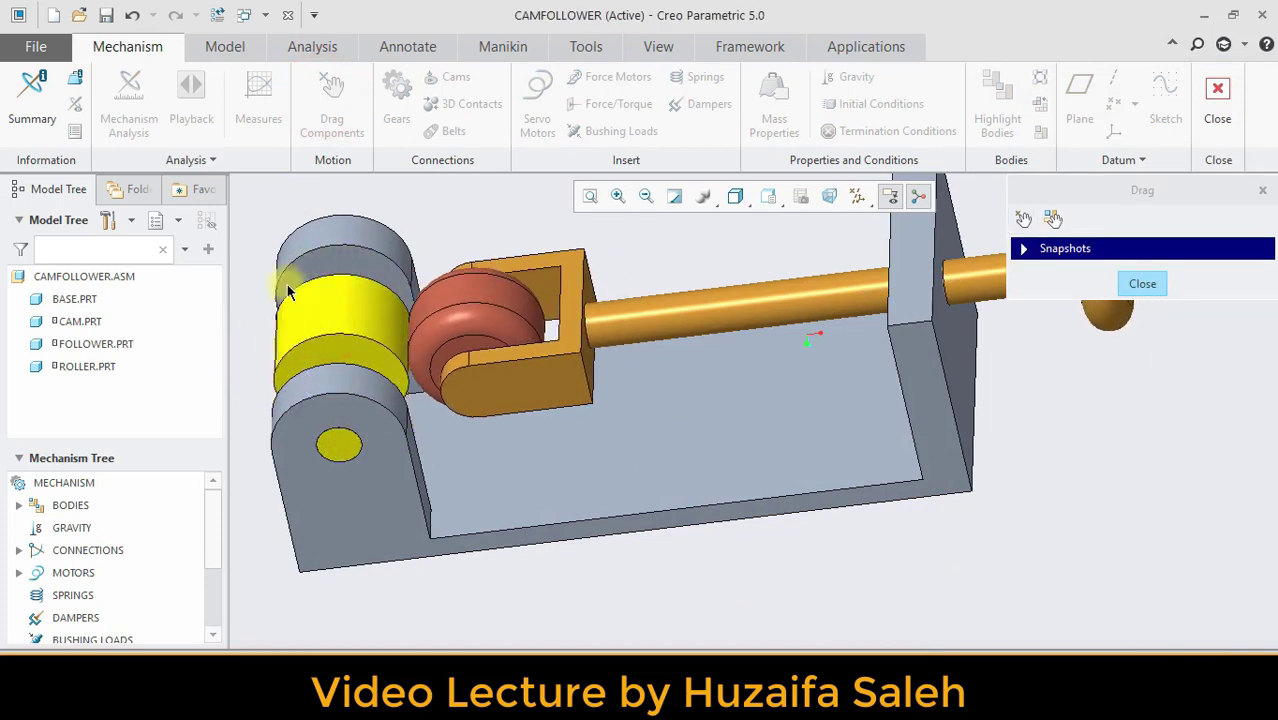
pyautogui.click(488, 465)
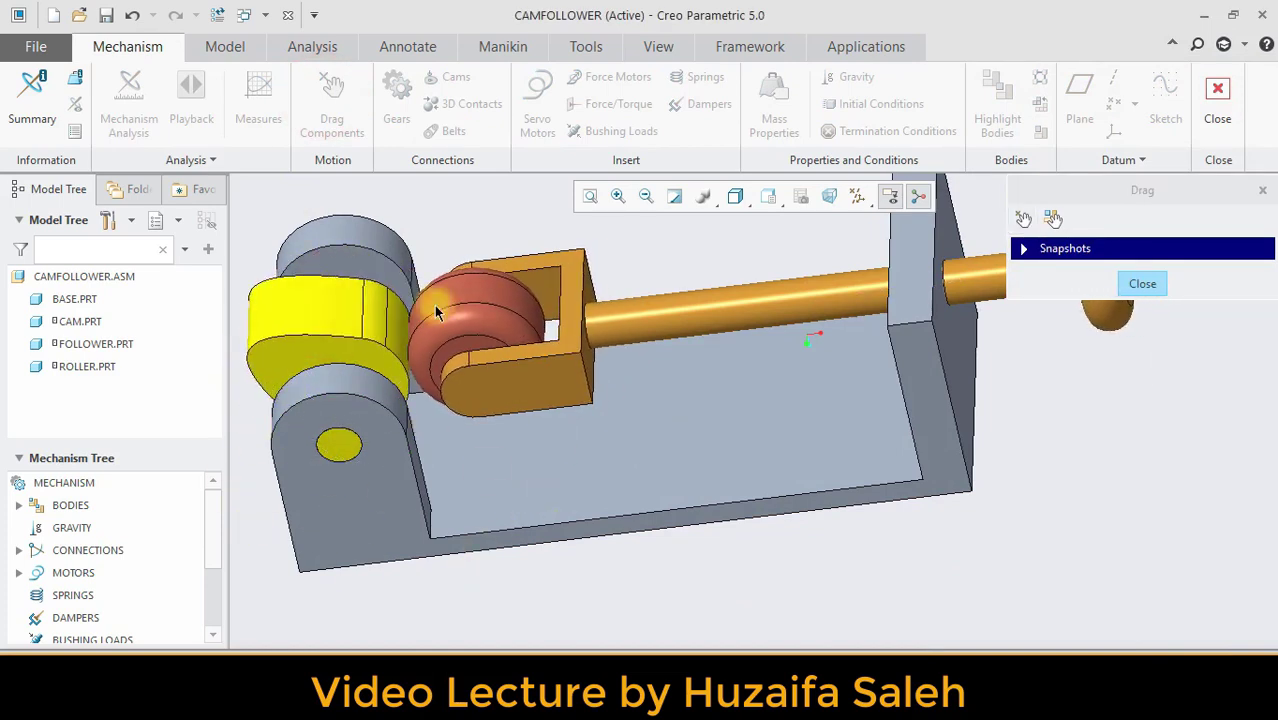
pyautogui.click(477, 443)
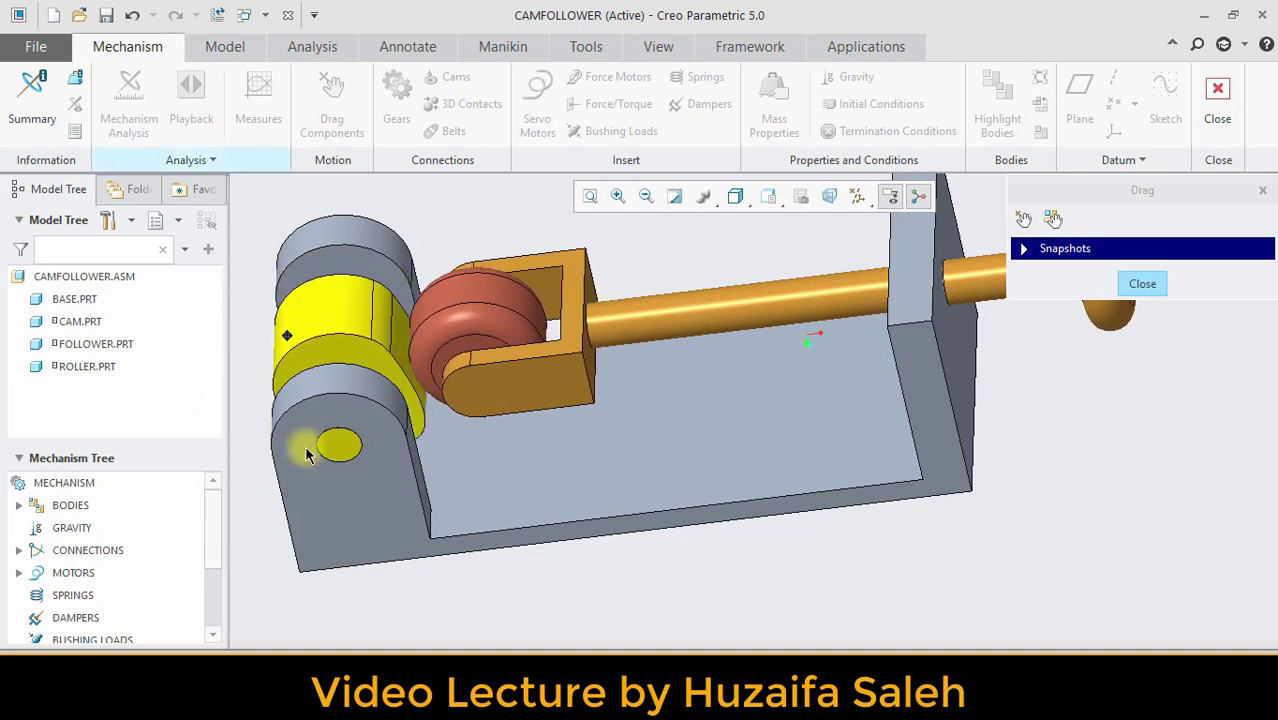
pyautogui.click(356, 326)
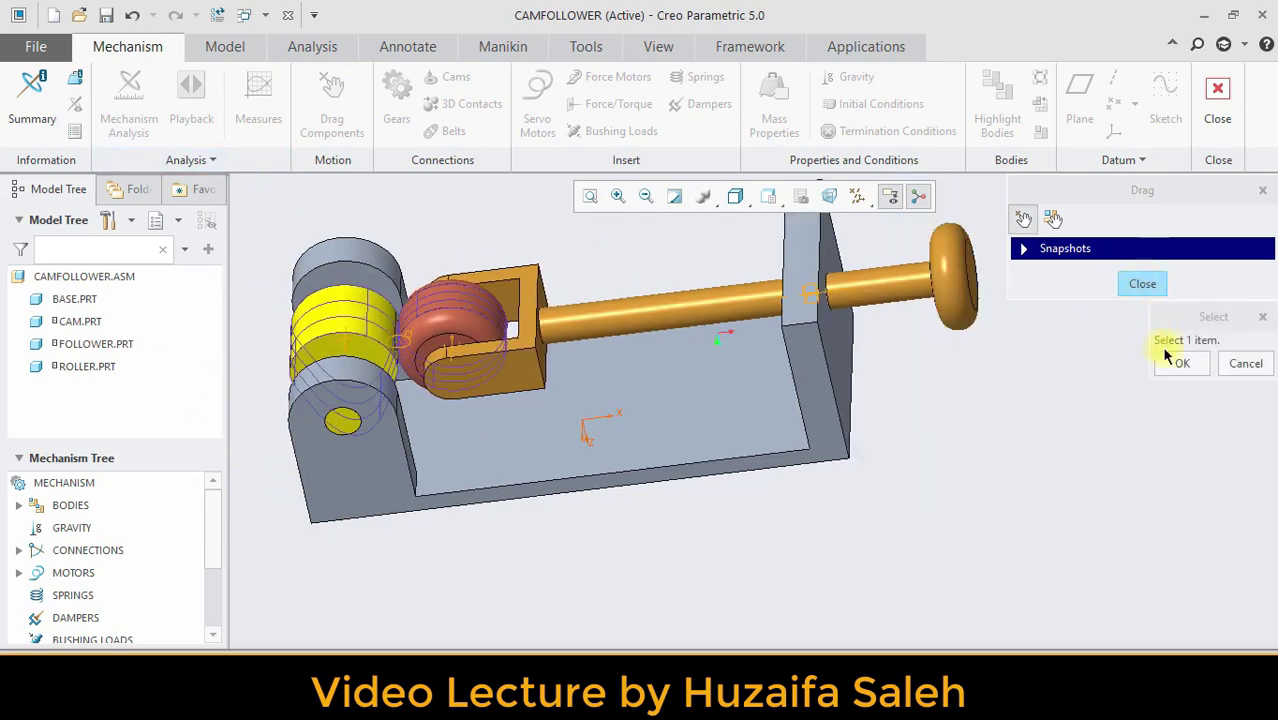
pyautogui.click(1175, 364)
pyautogui.click(1142, 282)
pyautogui.moveTo(631, 585)
pyautogui.mouseDown(button='middle')
pyautogui.moveTo(673, 574)
pyautogui.moveTo(662, 562)
pyautogui.moveTo(650, 582)
pyautogui.moveTo(633, 577)
pyautogui.mouseUp(button='middle')
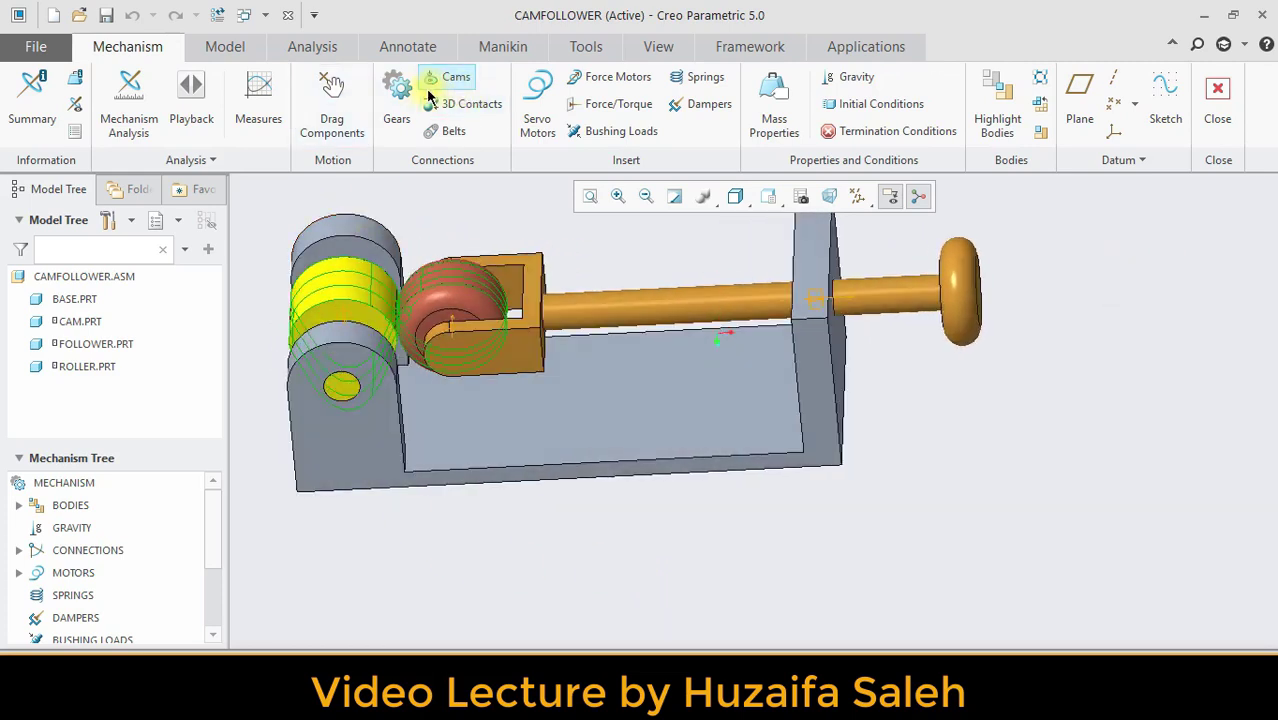
# Add a servo motor on the cam driving Angular Velocity with coefficient A of 15 deg/sec.
pyautogui.click(538, 92)
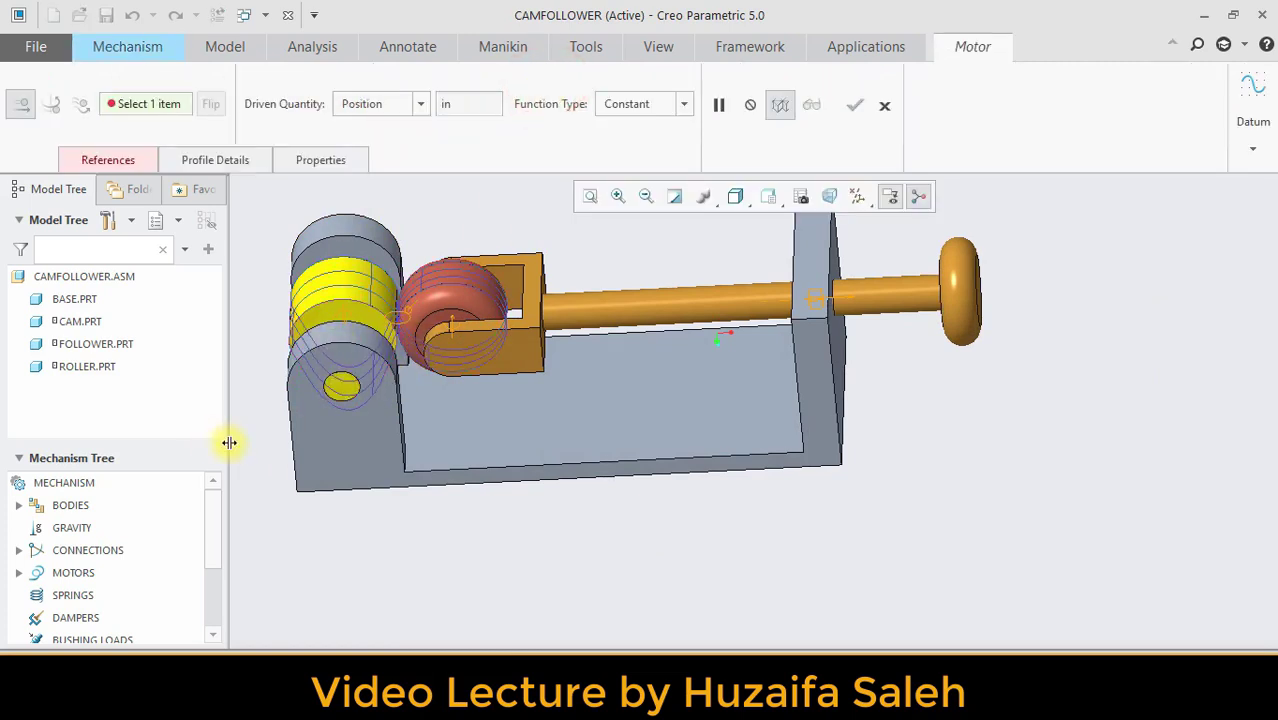
pyautogui.moveTo(250, 449); pyautogui.dragTo(326, 493, button='middle')
pyautogui.scroll(-2, 615, 547)
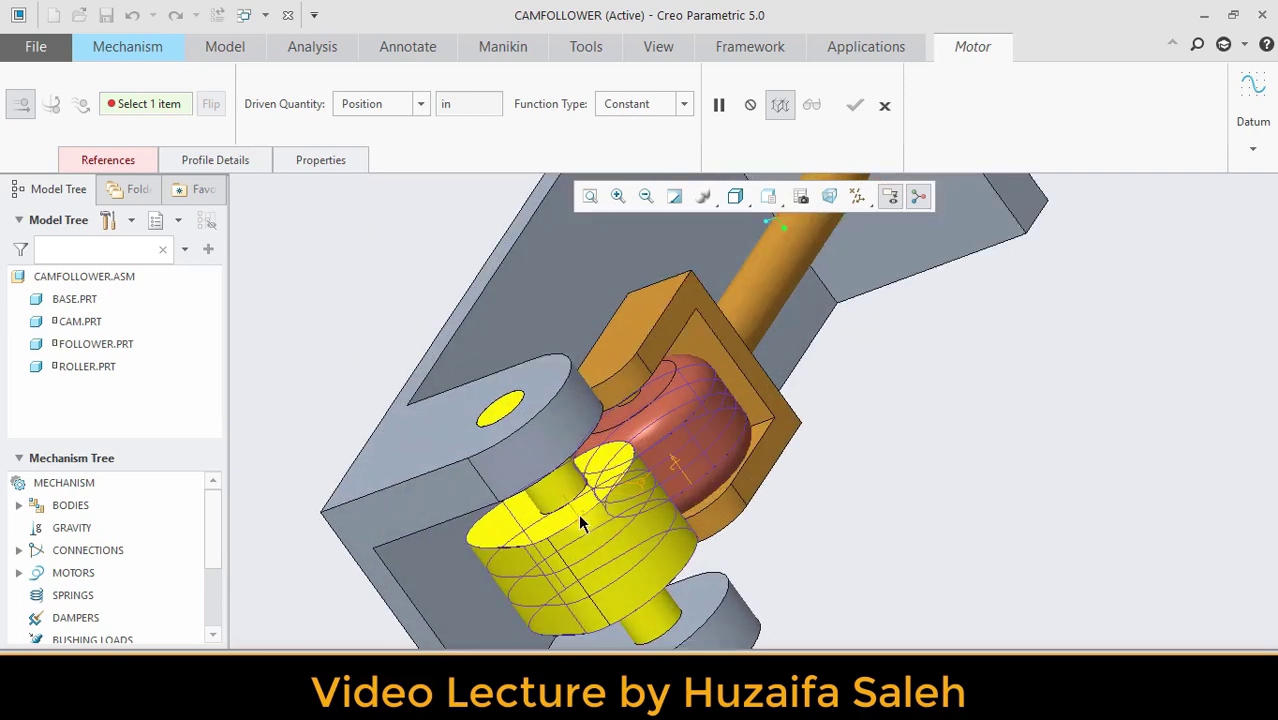
pyautogui.click(568, 503)
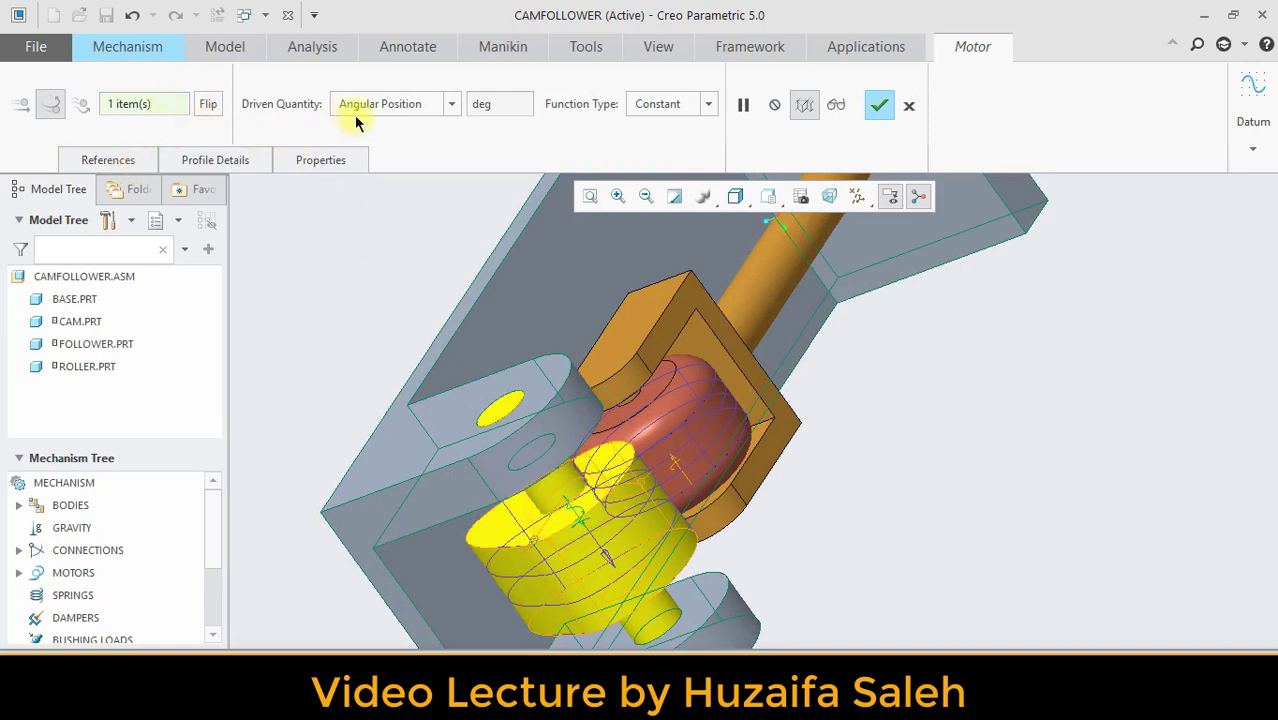
pyautogui.click(449, 104)
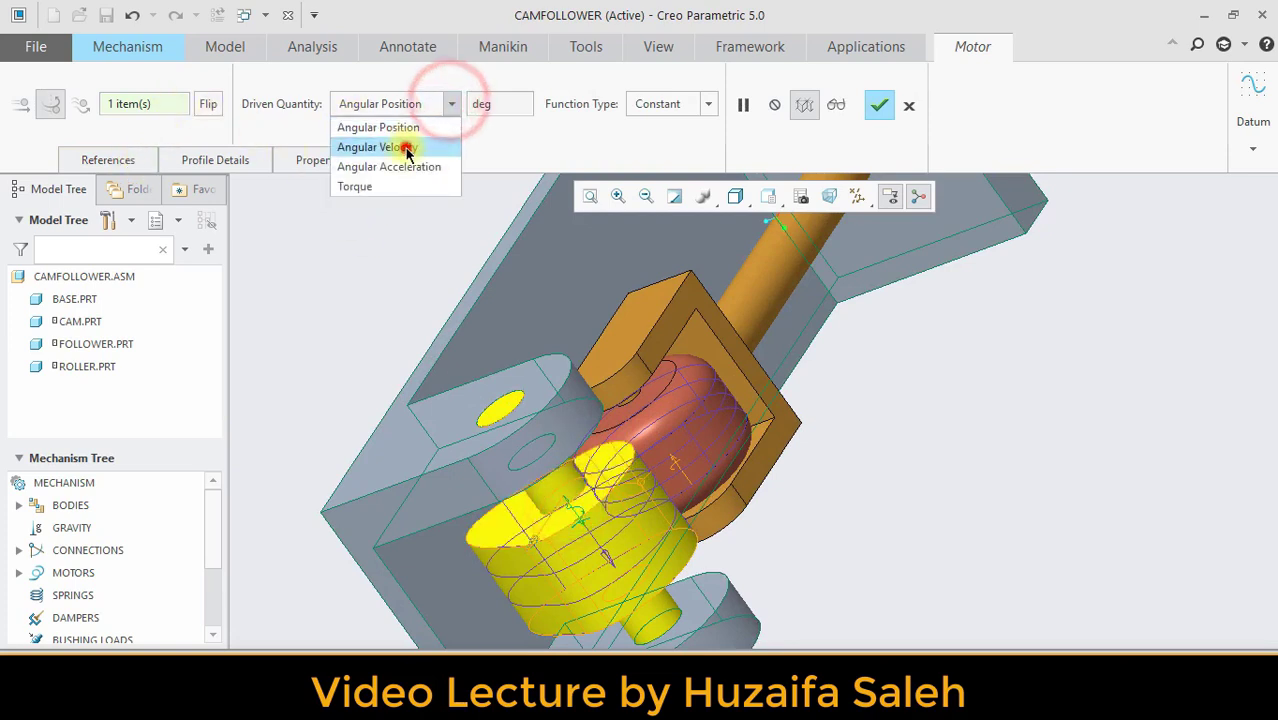
pyautogui.click(405, 144)
pyautogui.click(229, 162)
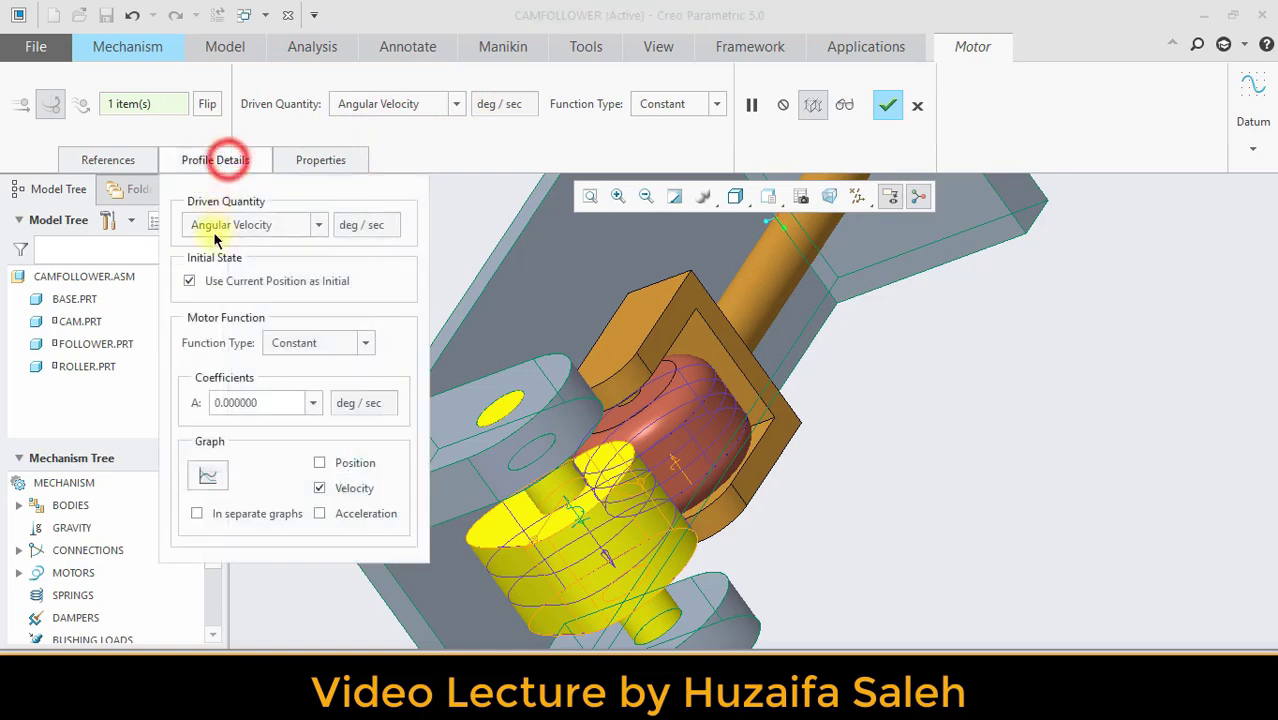
pyautogui.click(216, 405)
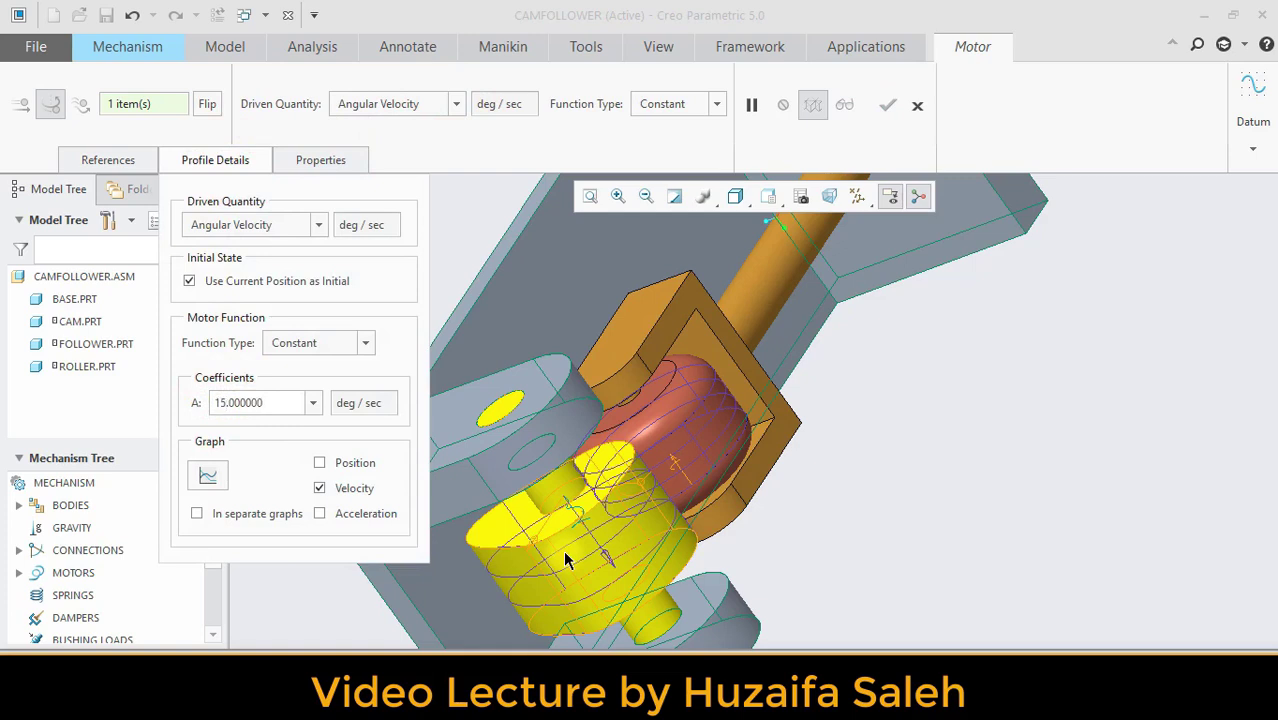
pyautogui.click(1037, 455)
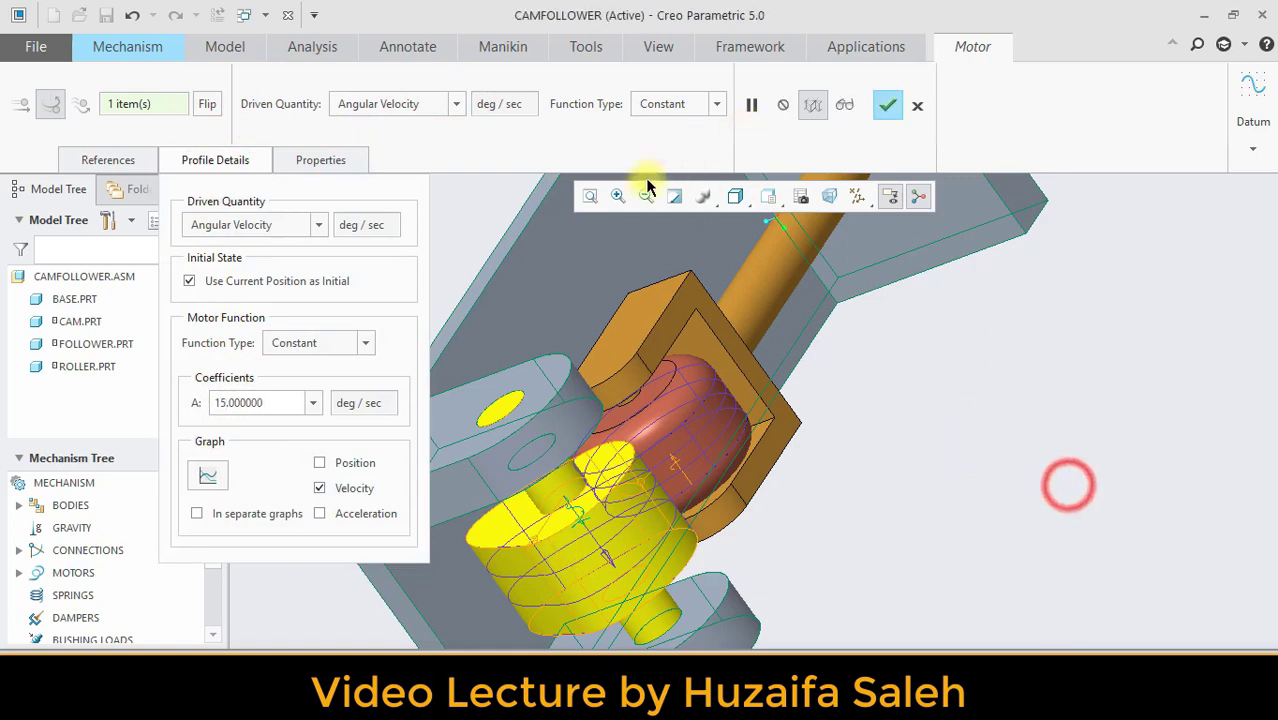
pyautogui.click(890, 107)
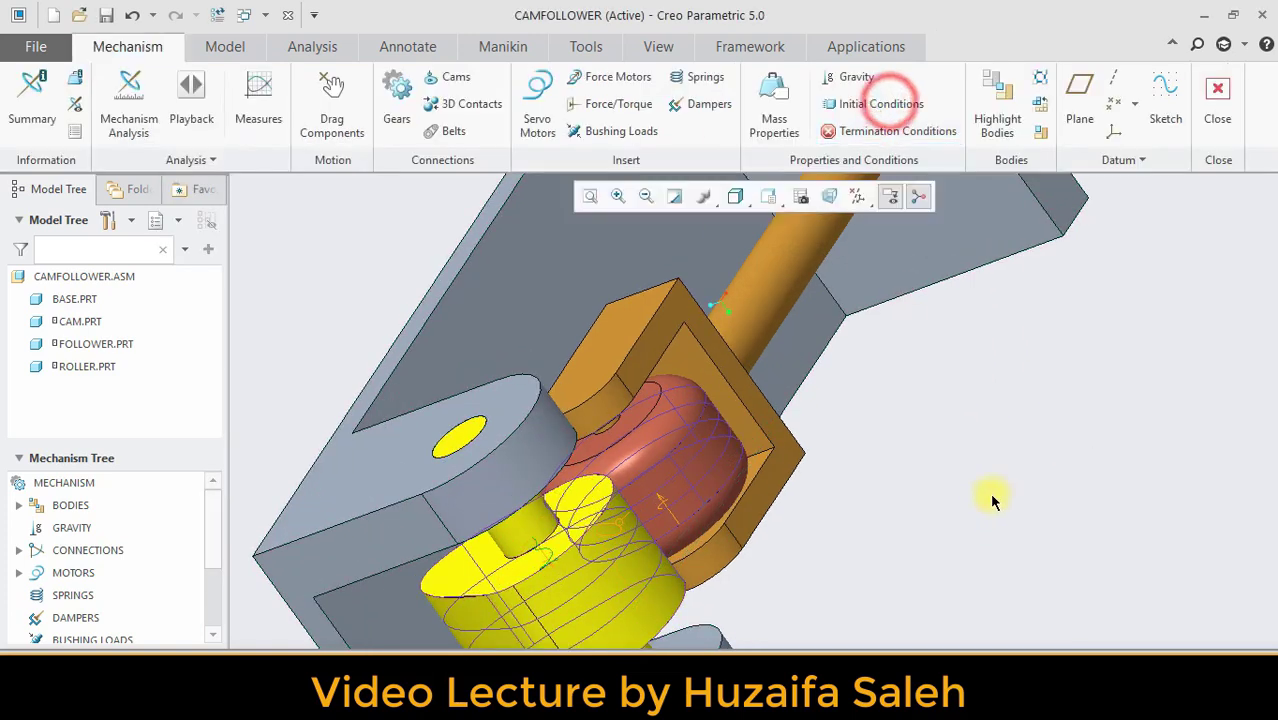
# Run AnalysisDefinition1 with End Time 100 and Motor 1, overwriting the previous results.
pyautogui.scroll(2, 727, 456)
pyautogui.scroll(-5, 705, 465)
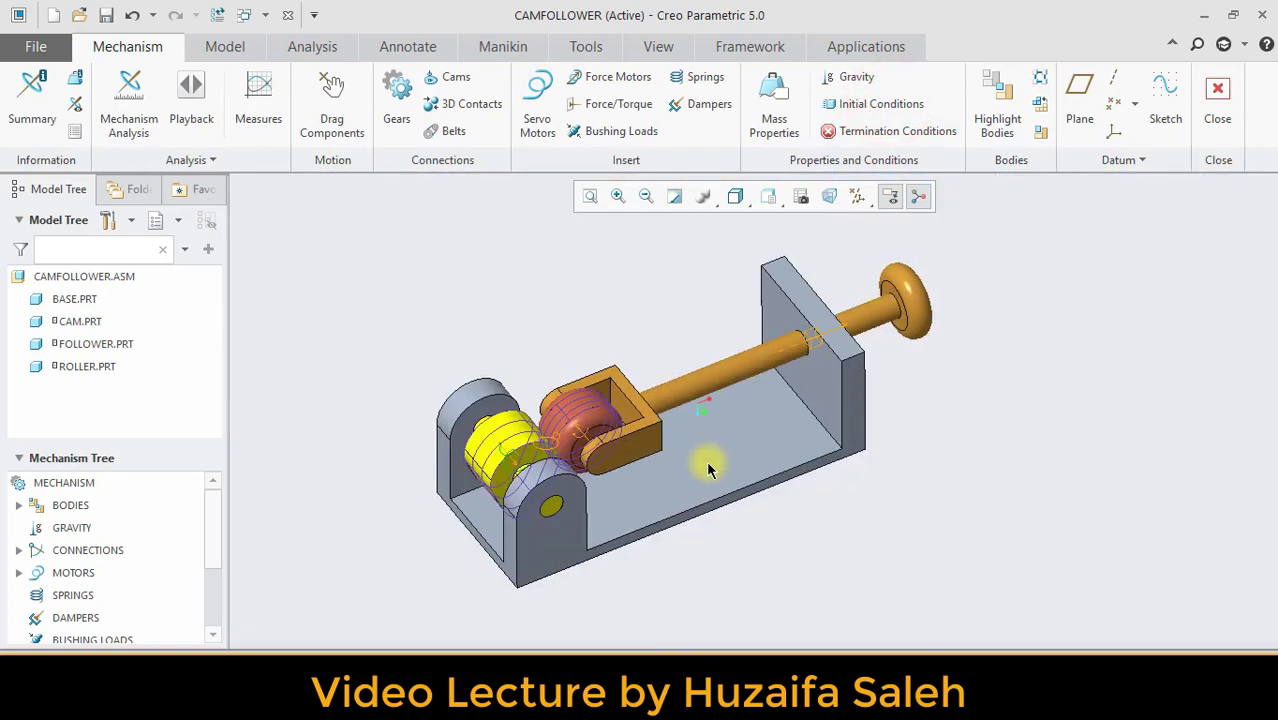
pyautogui.moveTo(705, 465); pyautogui.dragTo(605, 480, button='middle')
pyautogui.click(133, 93)
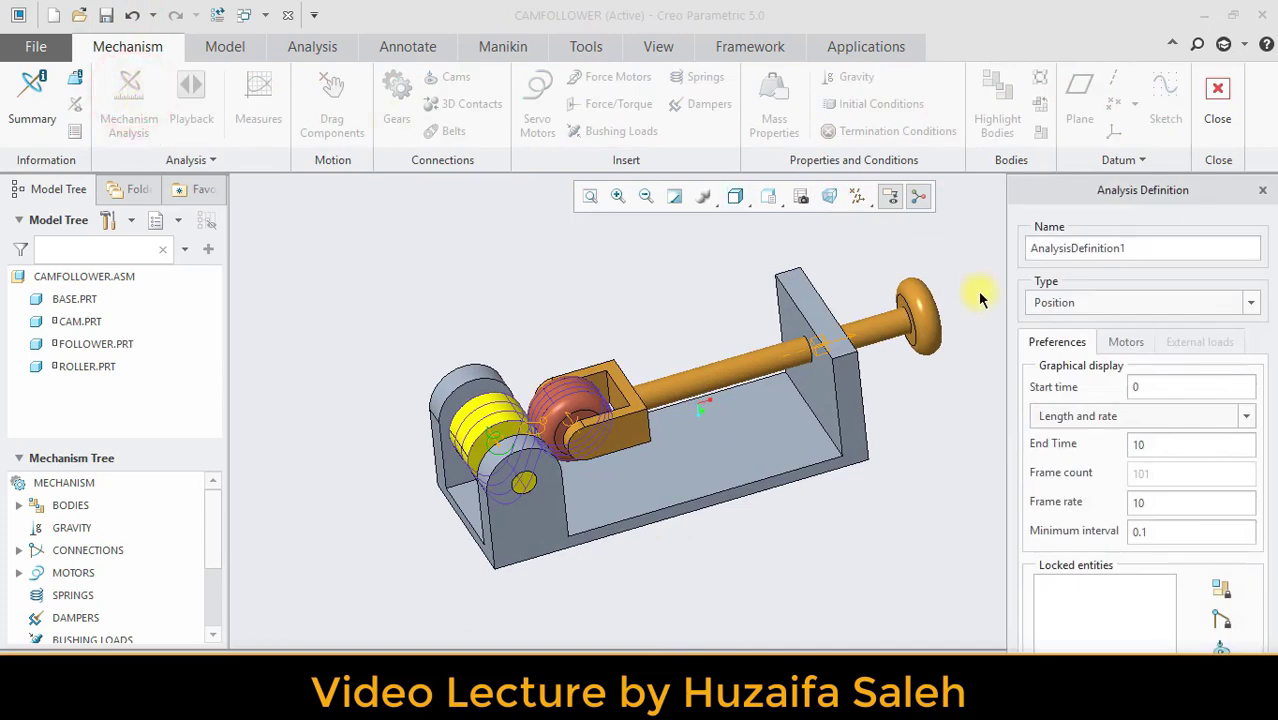
pyautogui.click(1124, 342)
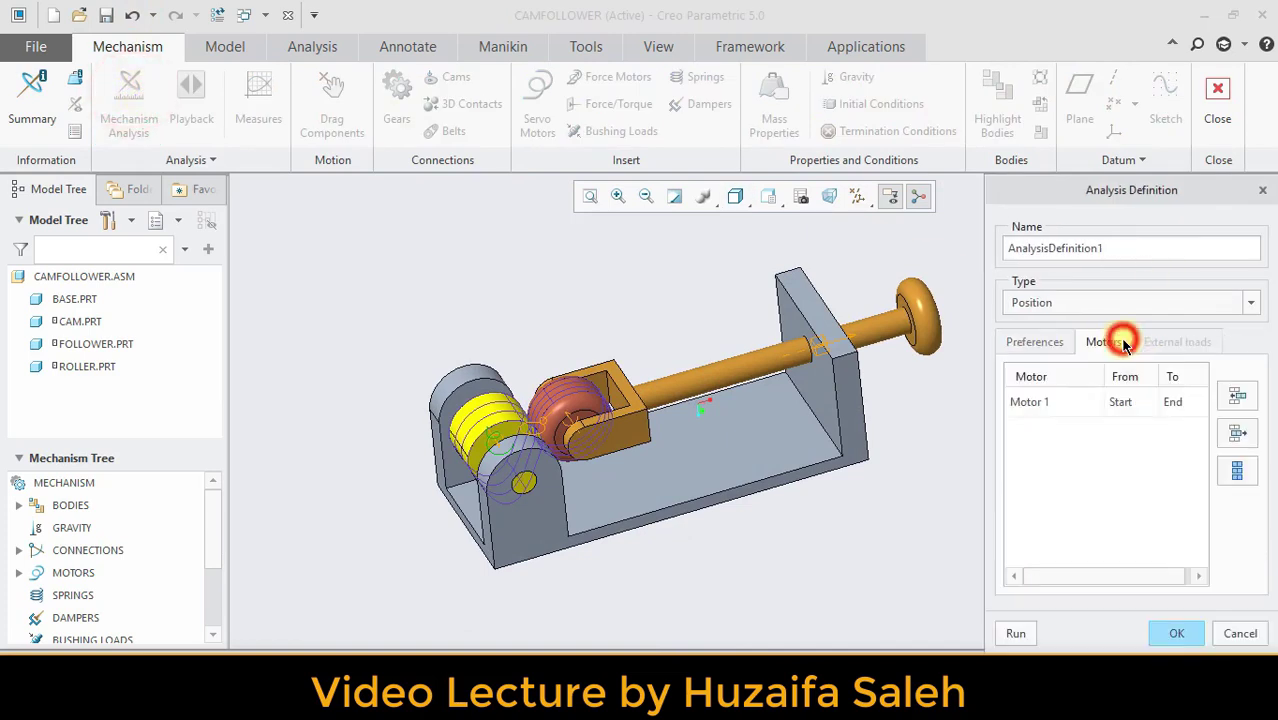
pyautogui.click(1055, 341)
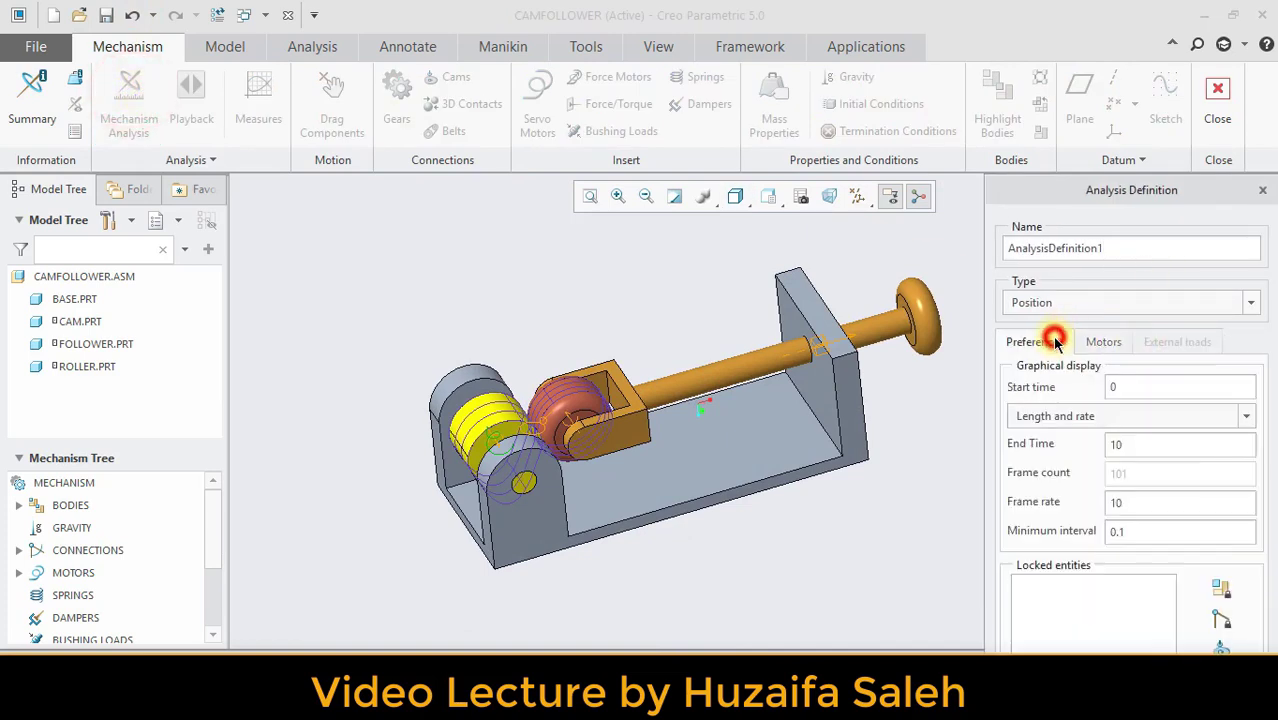
pyautogui.click(1135, 453)
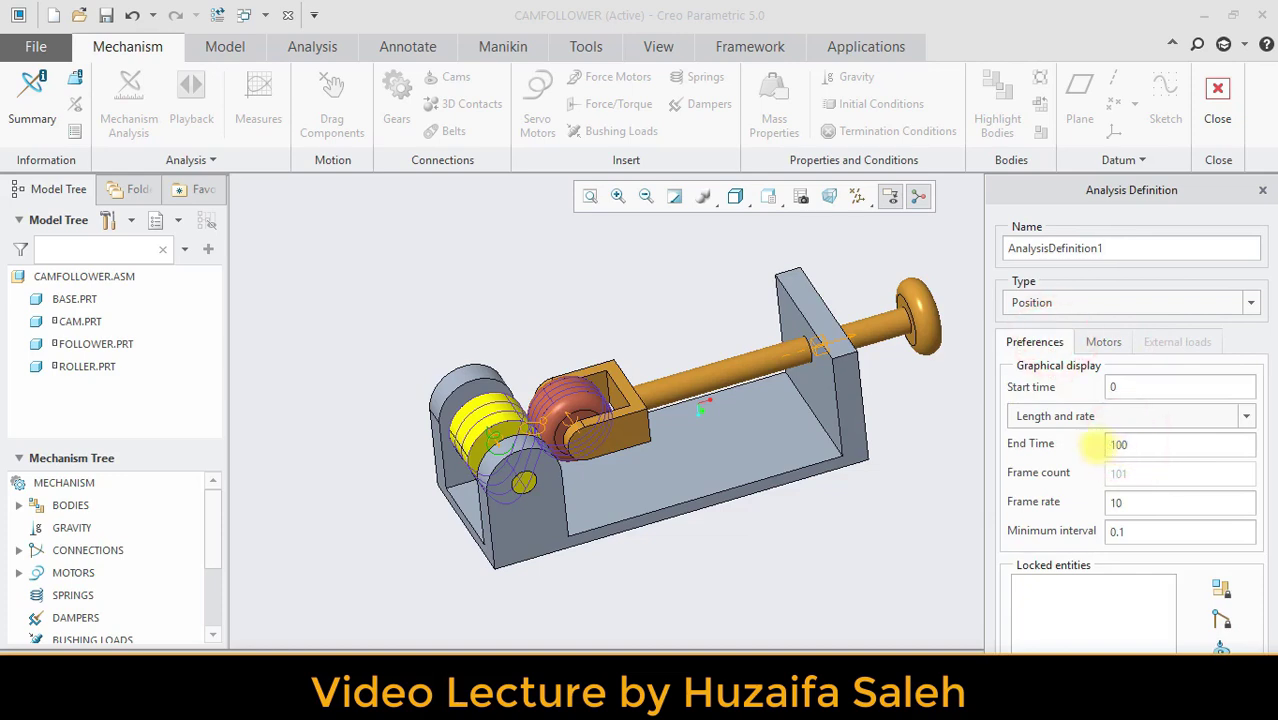
pyautogui.click(1099, 343)
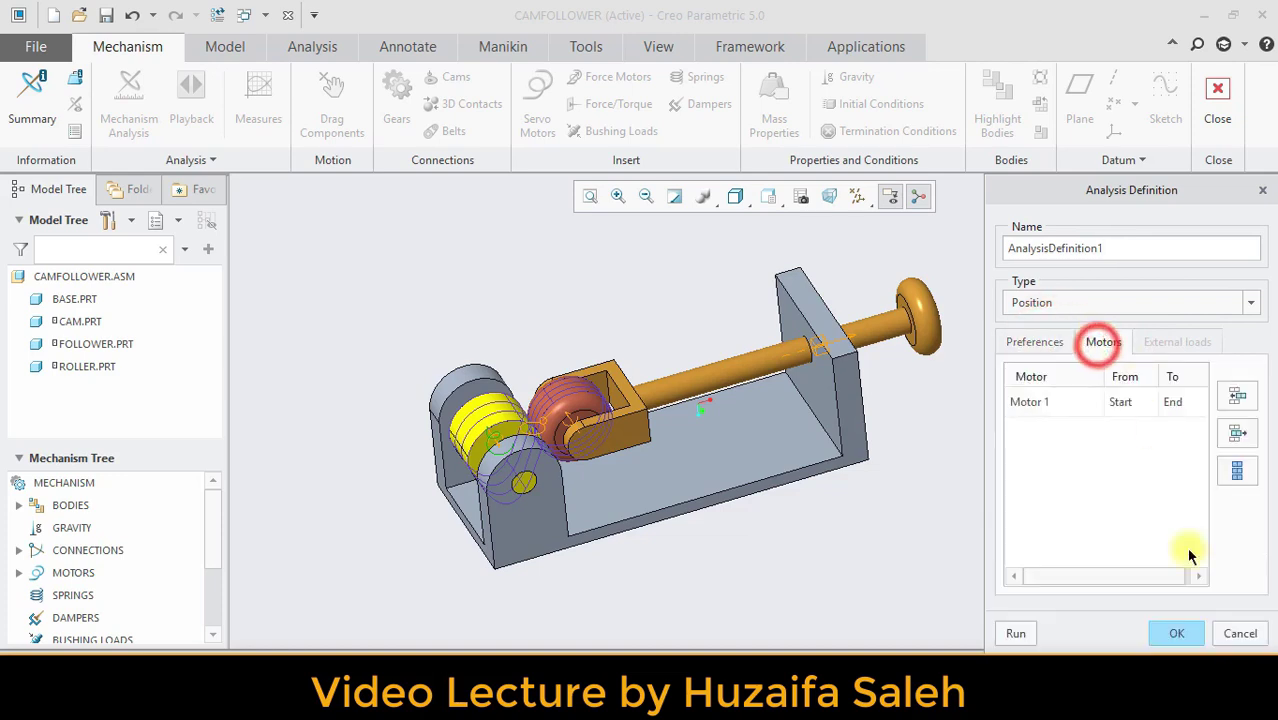
pyautogui.click(1016, 633)
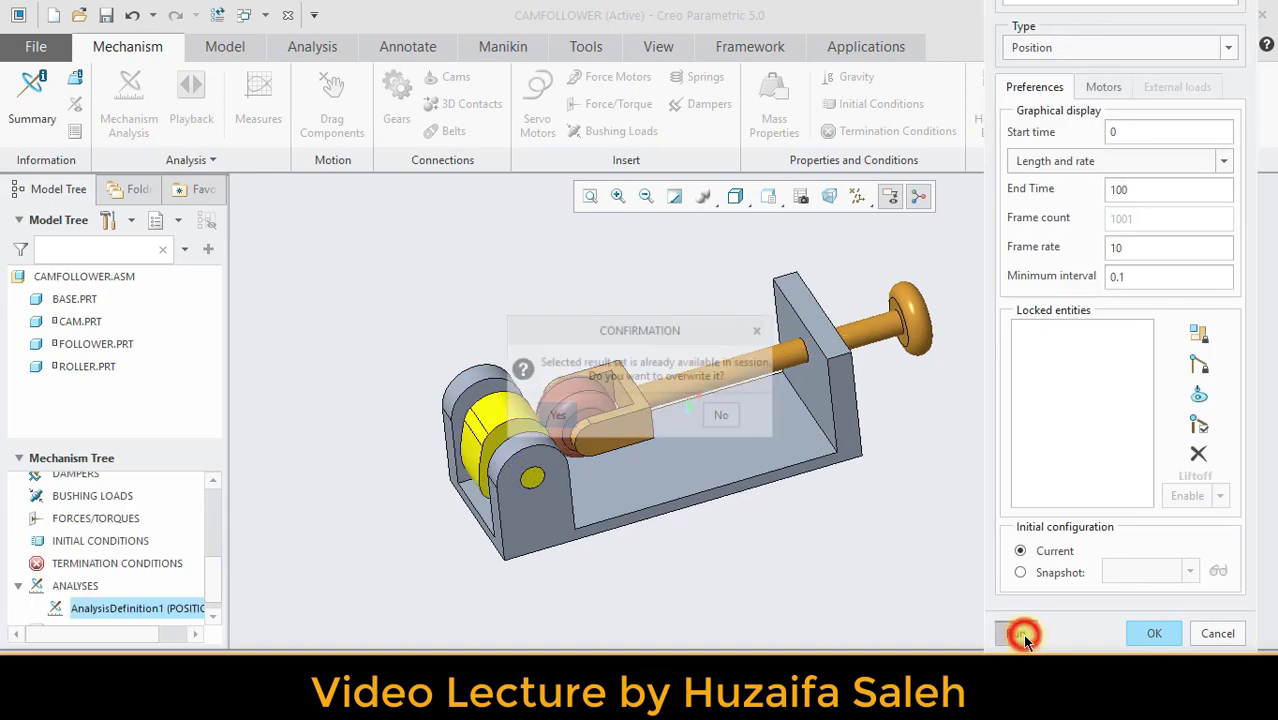
pyautogui.click(548, 416)
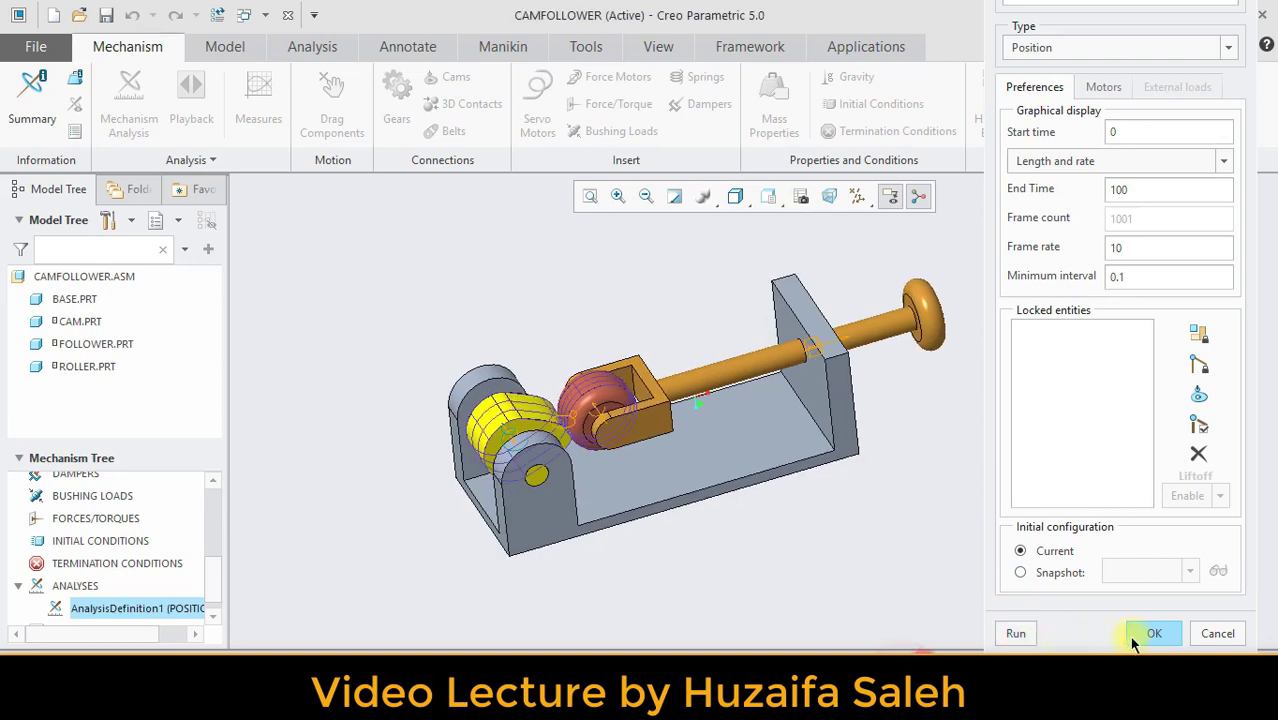
pyautogui.click(1154, 633)
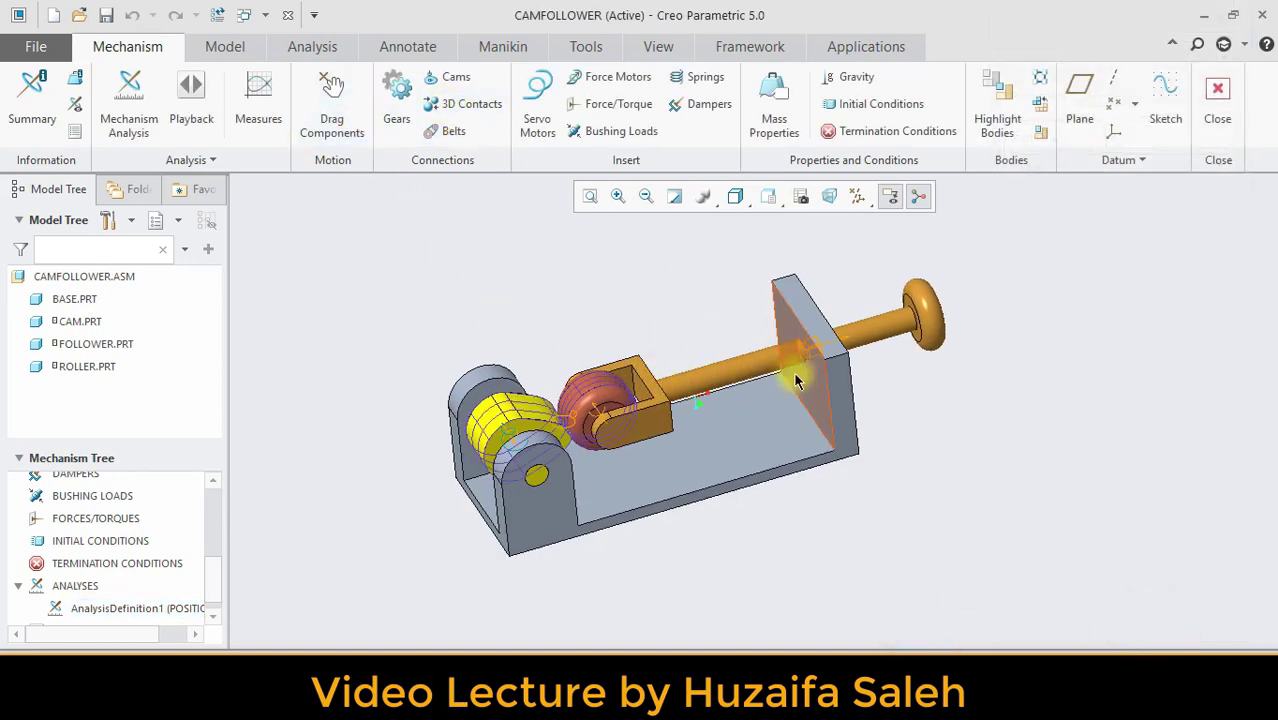
pyautogui.scroll(-4, 697, 389)
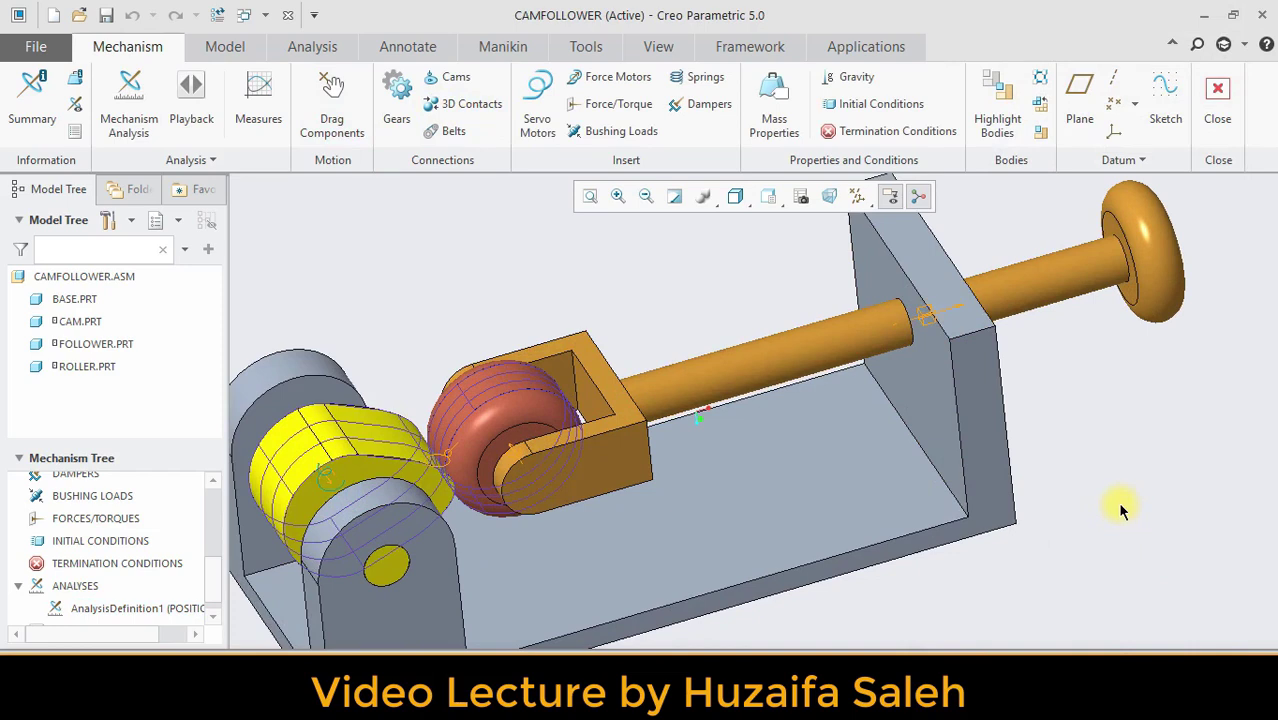
pyautogui.scroll(3, 1022, 501)
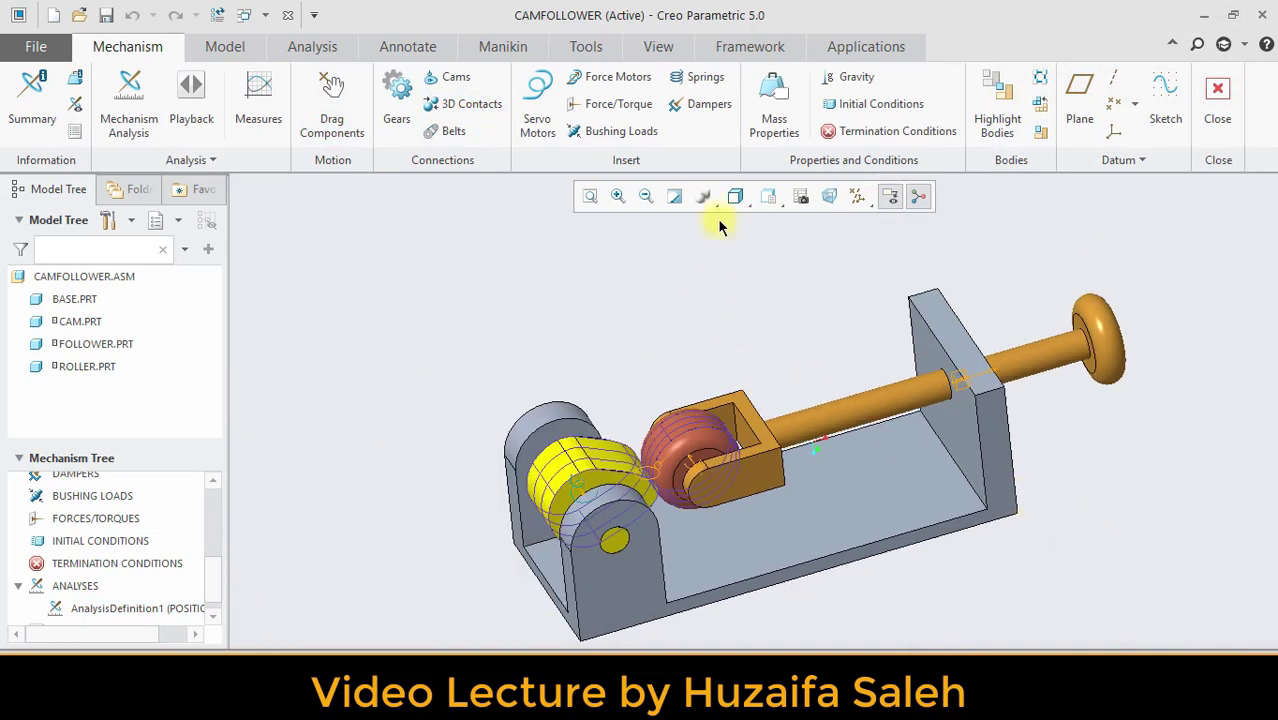
pyautogui.click(850, 49)
pyautogui.click(128, 46)
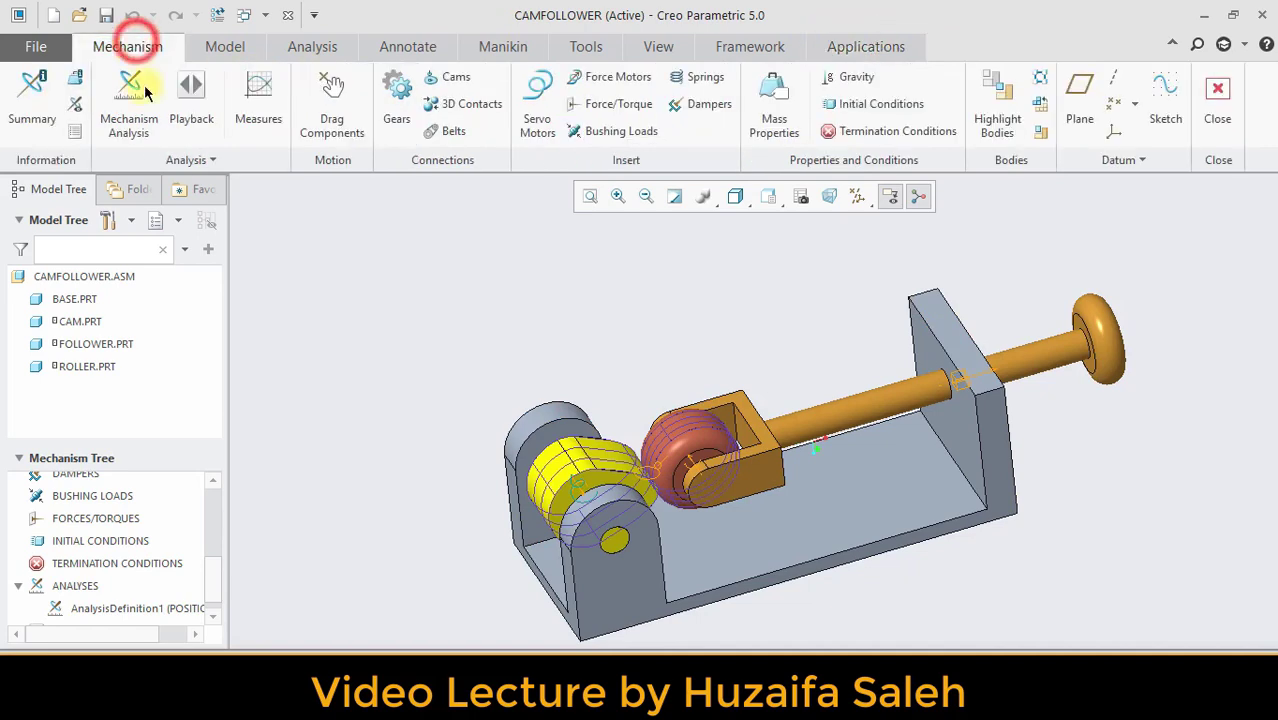
pyautogui.click(68, 299)
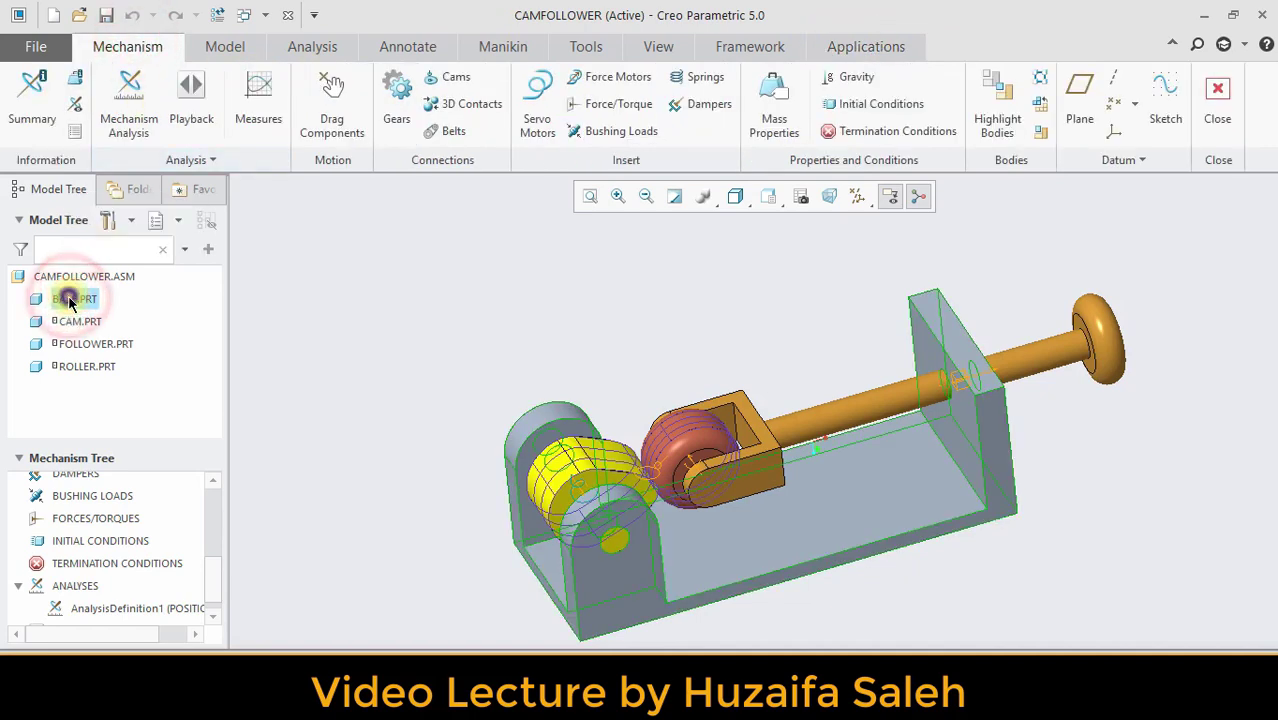
# Open BASE.PRT on its own and turn on datum axis and point display.
pyautogui.rightClick(66, 297)
pyautogui.click(117, 231)
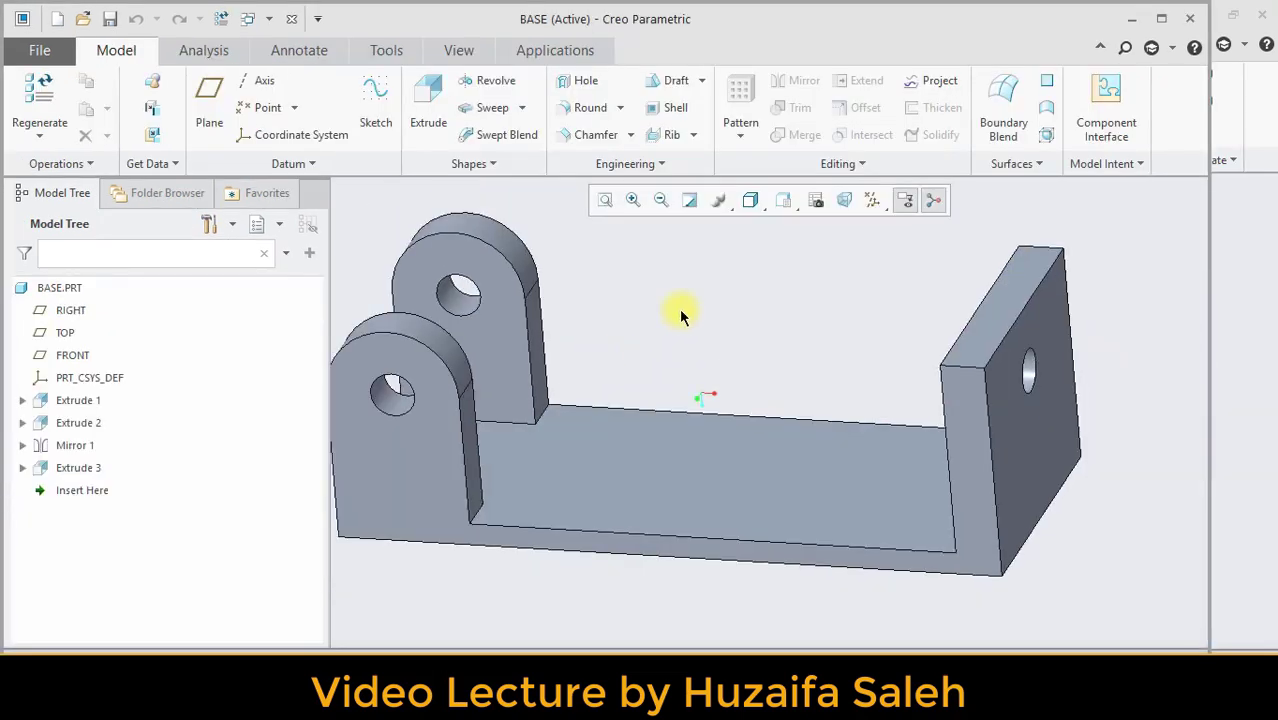
pyautogui.moveTo(676, 308); pyautogui.dragTo(762, 331, button='middle')
pyautogui.click(872, 200)
pyautogui.click(761, 254)
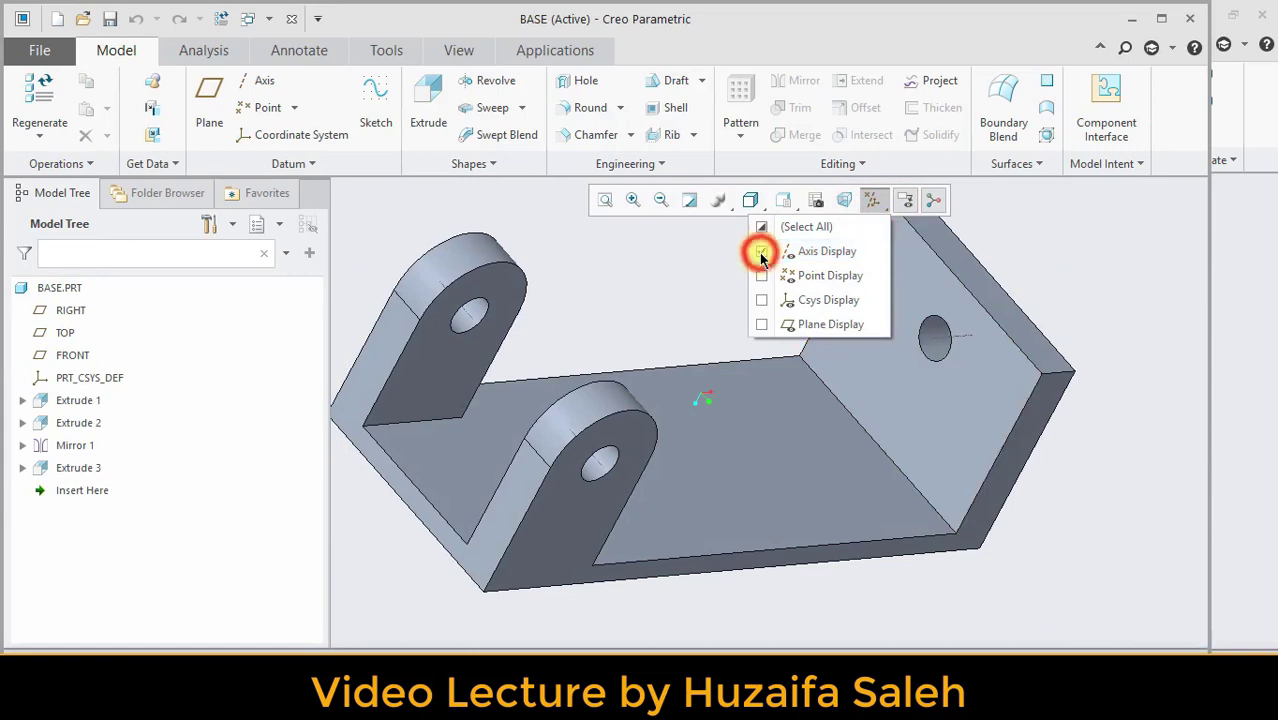
pyautogui.click(760, 276)
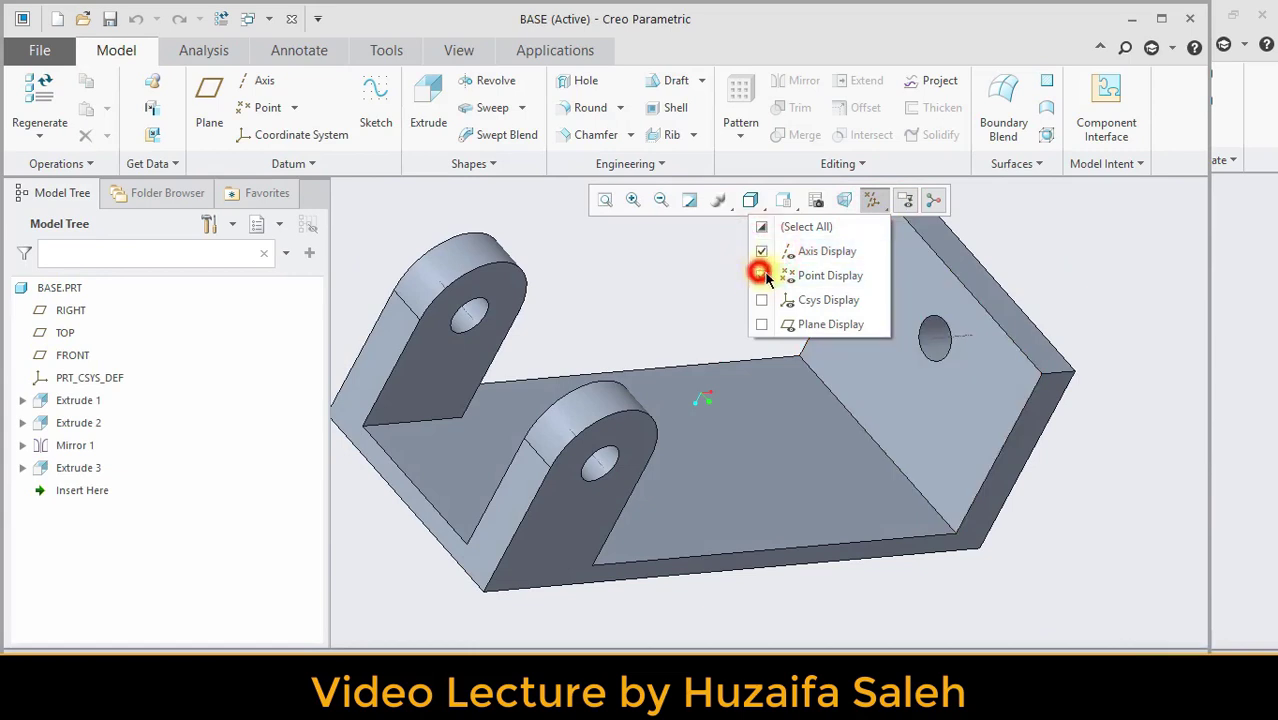
pyautogui.click(1086, 294)
# Create datum point PNT0 on hole axis A_3 at 0 offset from a face, then save.
pyautogui.click(268, 110)
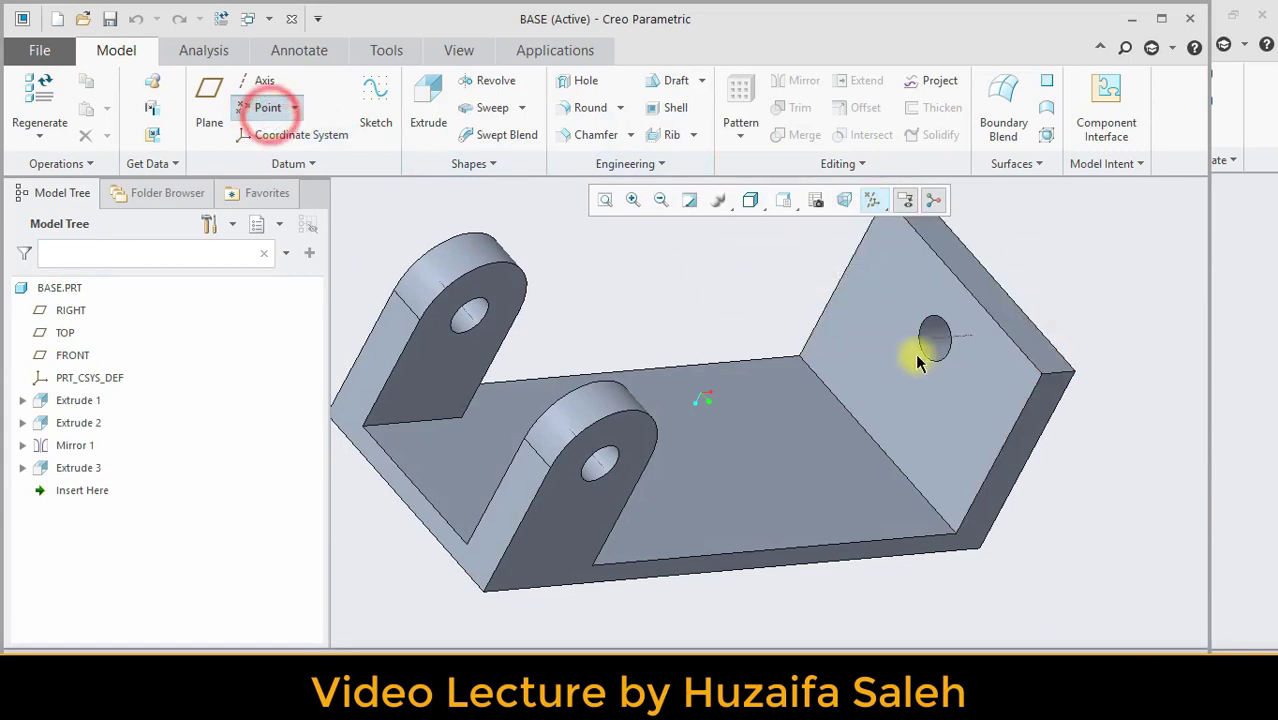
pyautogui.click(610, 200)
pyautogui.moveTo(1034, 193); pyautogui.dragTo(1024, 190)
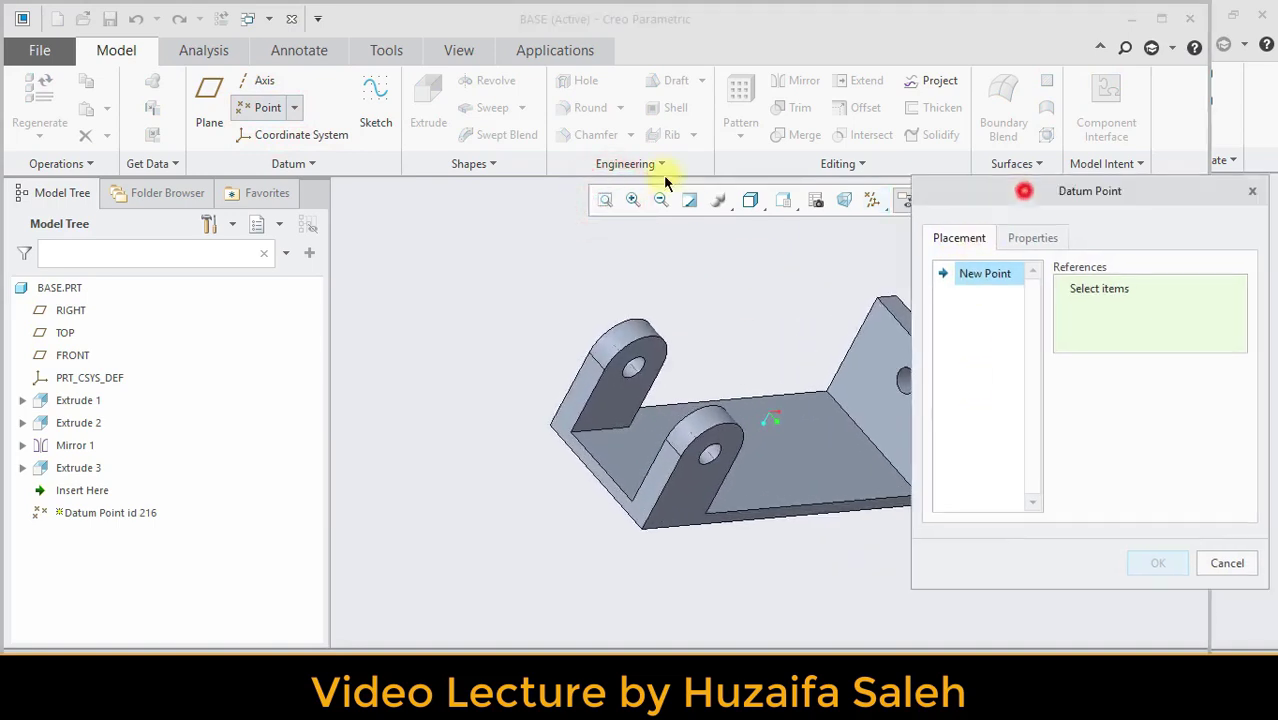
pyautogui.moveTo(419, 155); pyautogui.dragTo(120, 185)
pyautogui.scroll(-5, 907, 375)
pyautogui.click(907, 408)
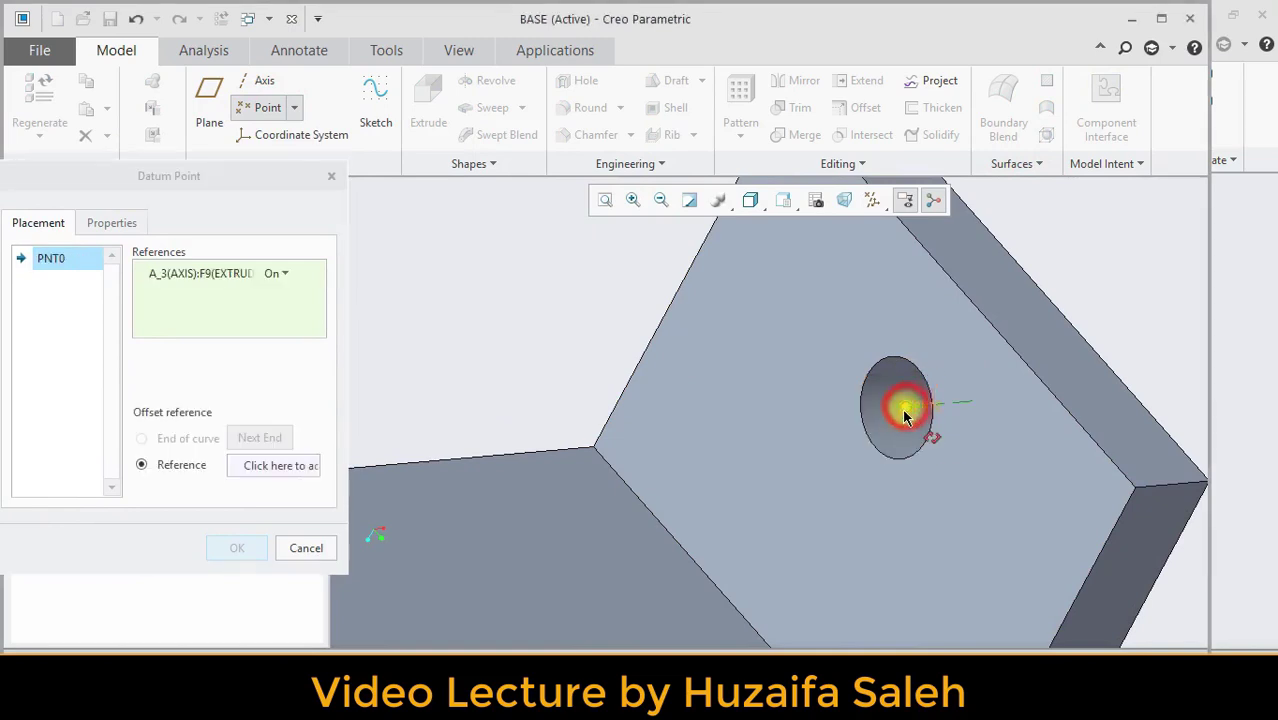
pyautogui.moveTo(932, 436); pyautogui.dragTo(778, 445)
pyautogui.moveTo(191, 357); pyautogui.dragTo(229, 363)
pyautogui.write('0')
pyautogui.press('Return')
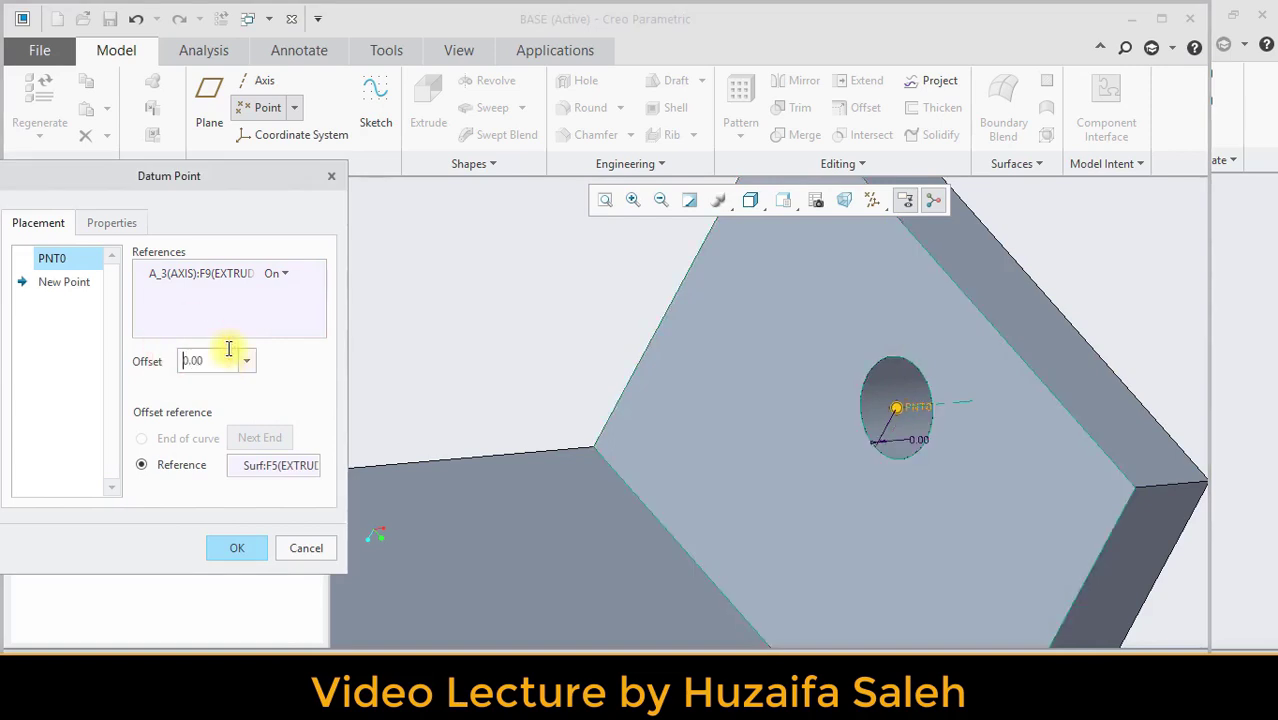
pyautogui.click(236, 547)
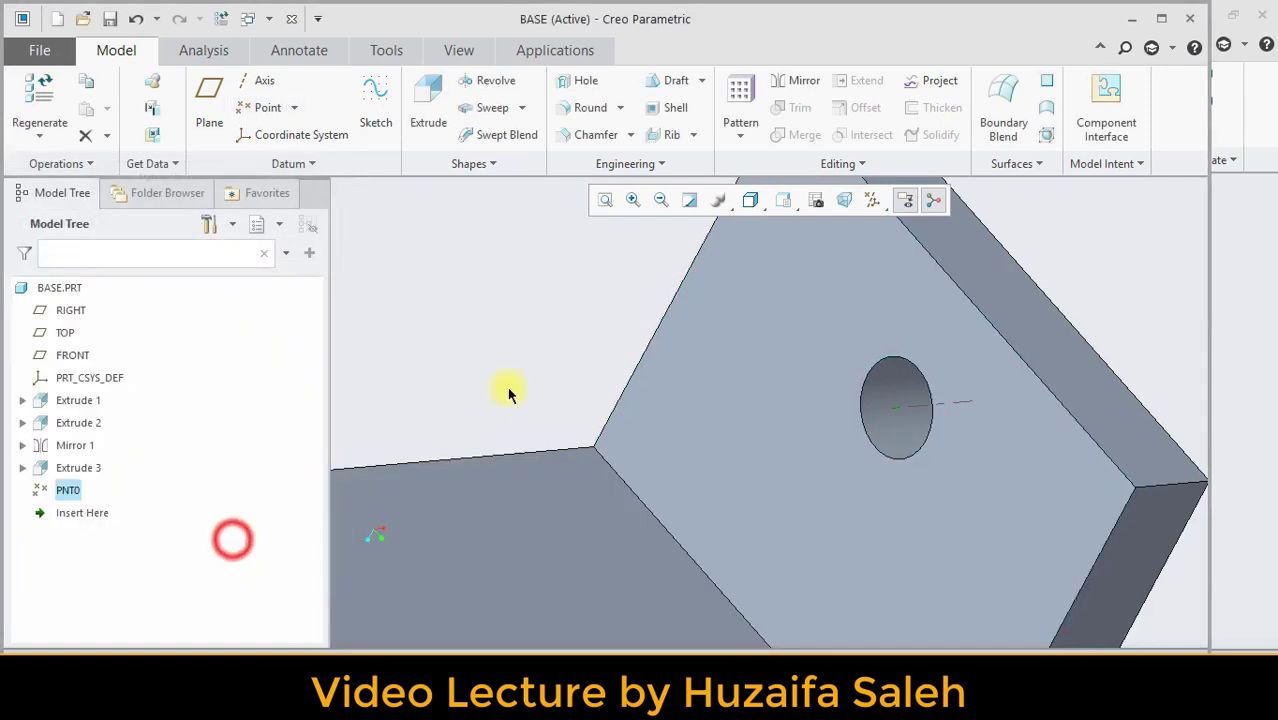
pyautogui.click(109, 20)
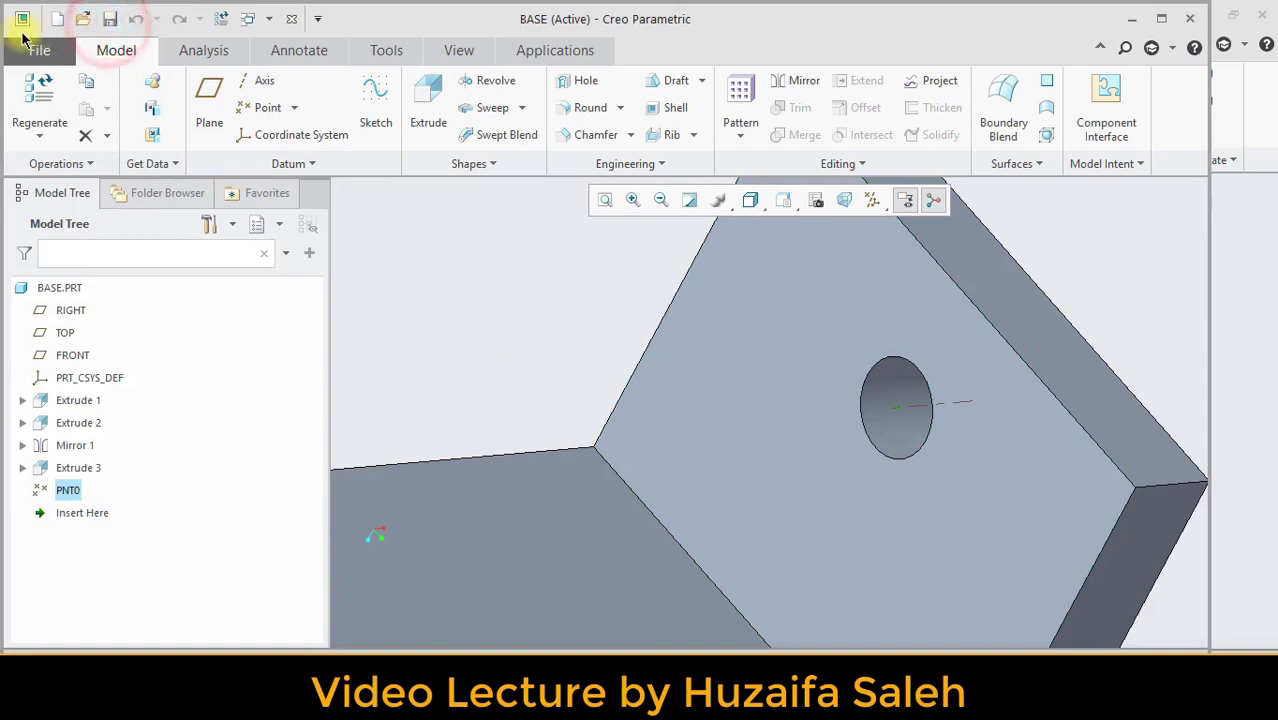
# Close BASE.PRT and open FOLLOWER.PRT on its own from the assembly.
pyautogui.click(1189, 19)
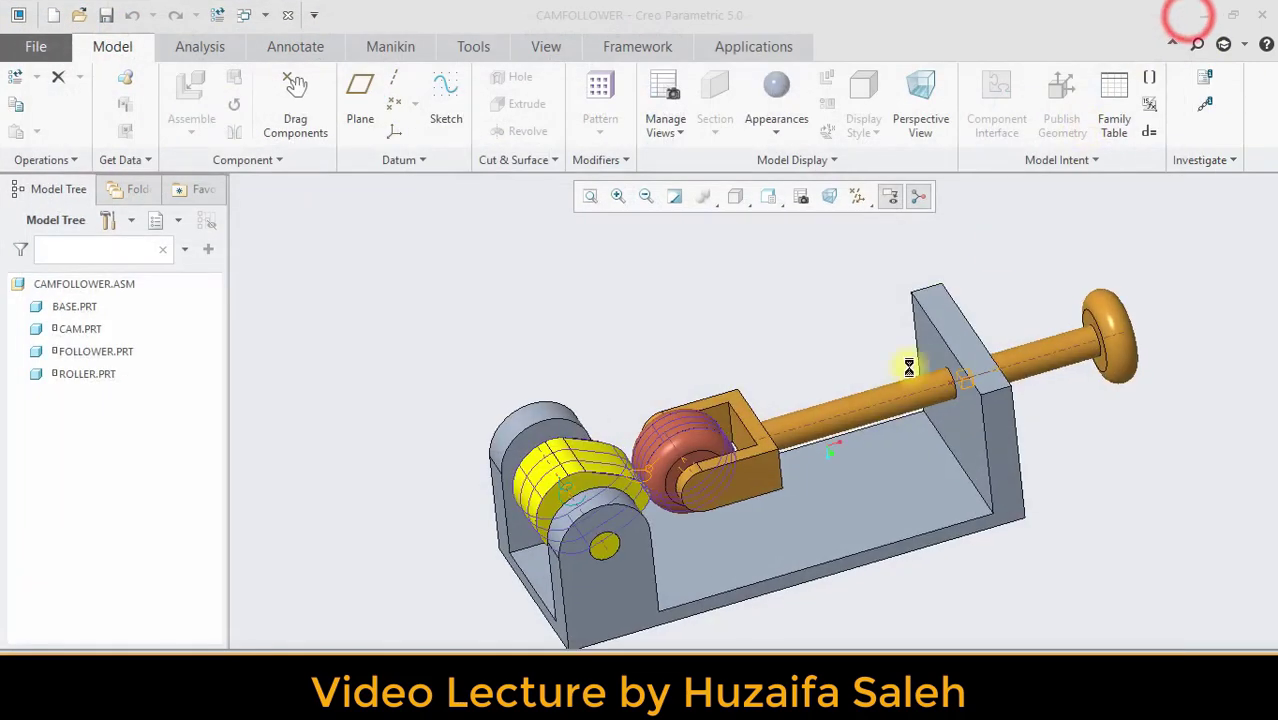
pyautogui.scroll(5, 955, 390)
pyautogui.scroll(2, 955, 390)
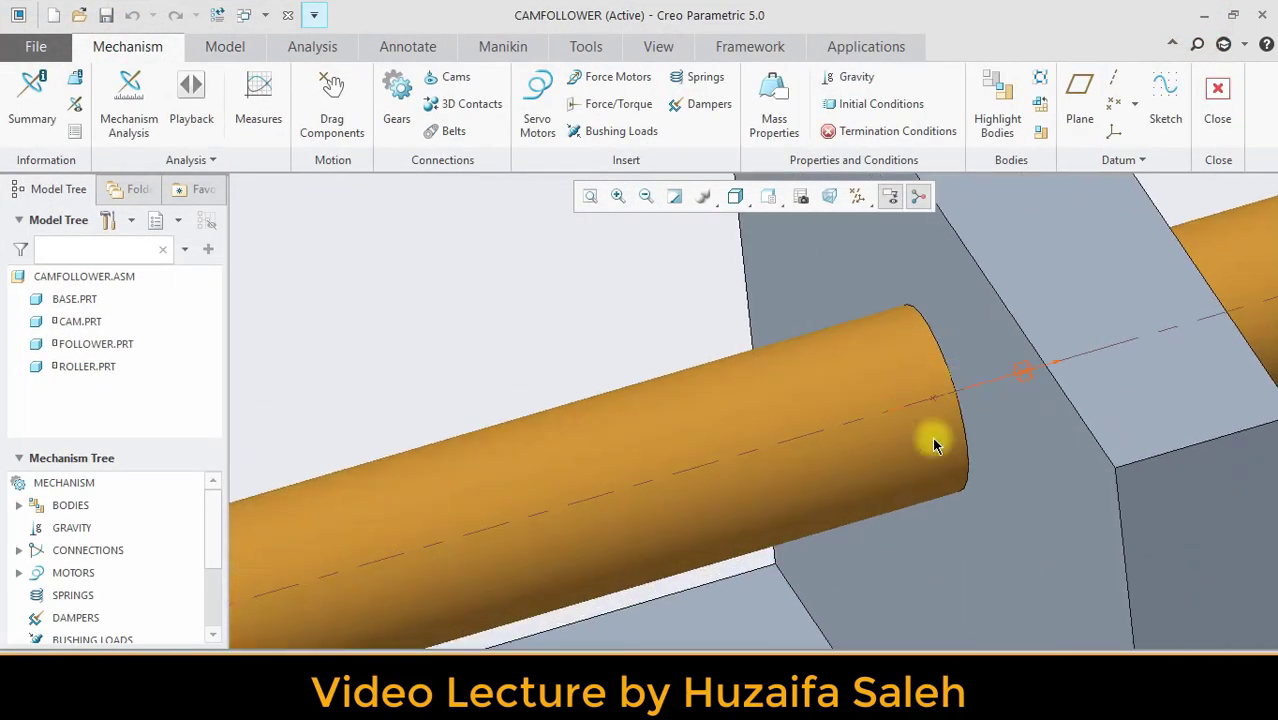
pyautogui.scroll(-8, 941, 419)
pyautogui.moveTo(1043, 565); pyautogui.dragTo(975, 592, button='middle')
pyautogui.rightClick(84, 345)
pyautogui.click(126, 280)
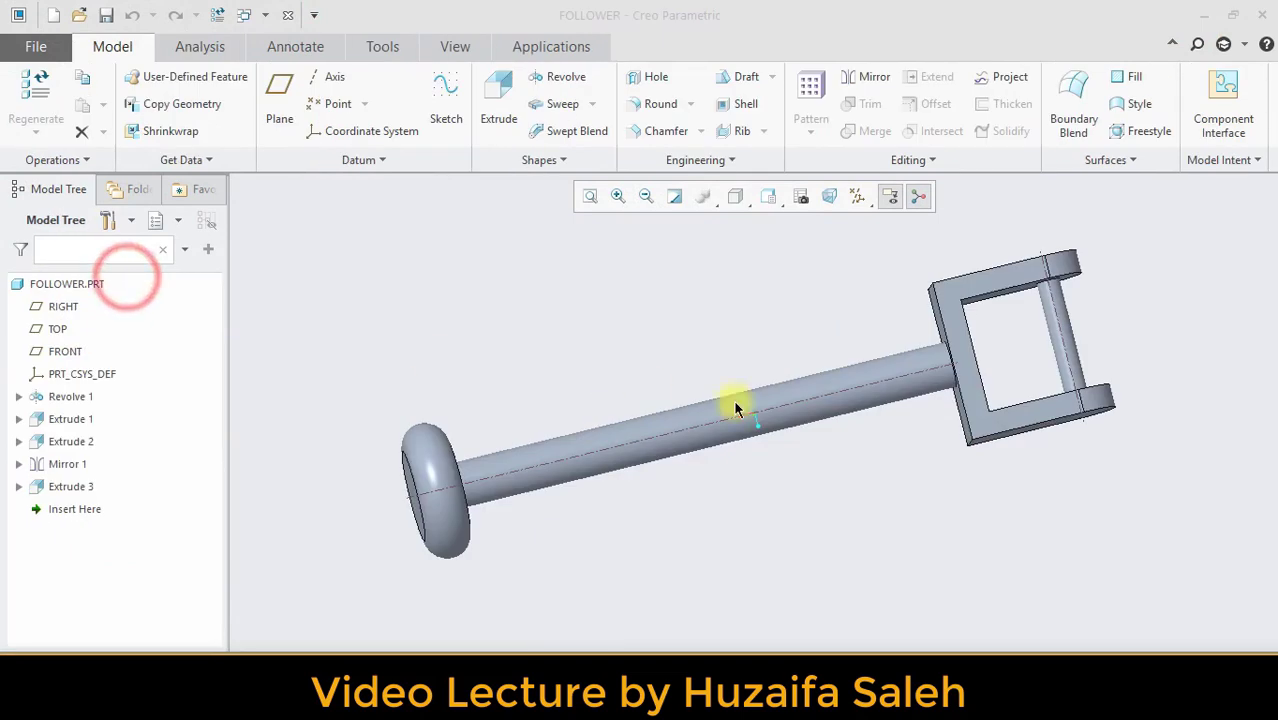
pyautogui.moveTo(899, 522); pyautogui.dragTo(940, 483, button='middle')
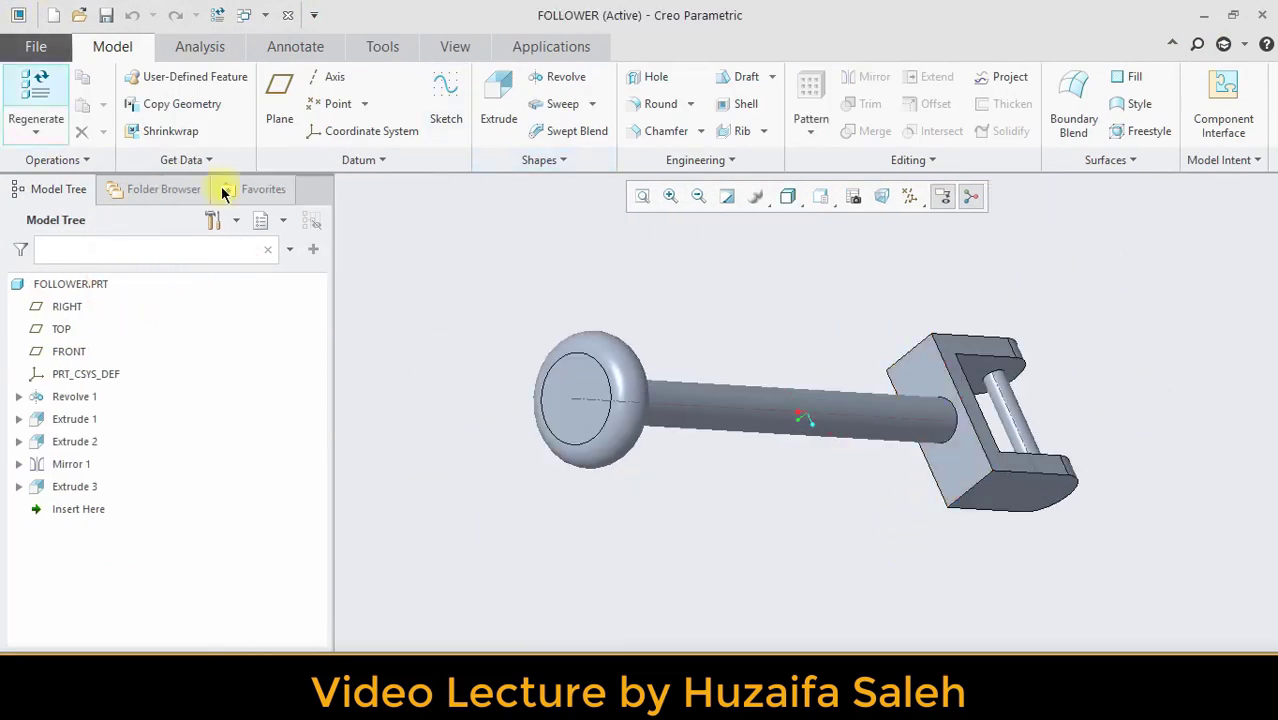
# Create datum point PNT0 on shaft axis A_1 flush with the yoke block face, then close the follower.
pyautogui.click(333, 103)
pyautogui.scroll(5, 905, 430)
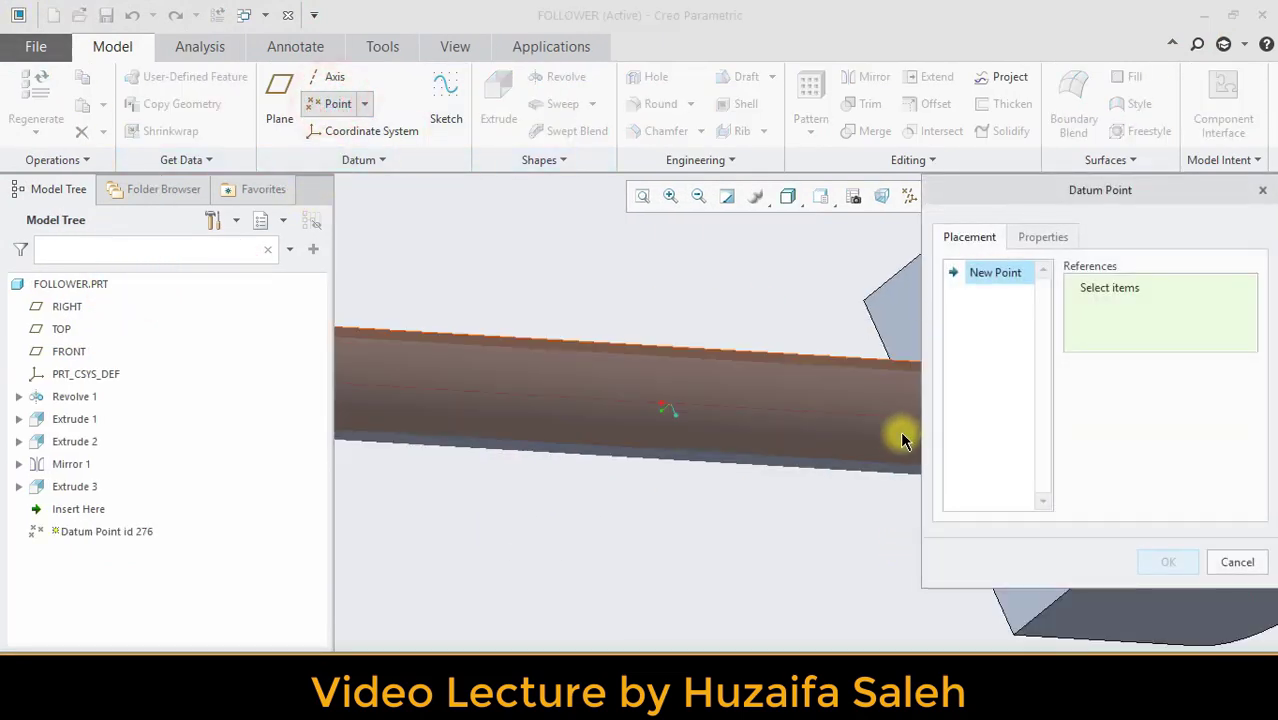
pyautogui.moveTo(1105, 184); pyautogui.dragTo(1027, 216)
pyautogui.moveTo(396, 212); pyautogui.dragTo(257, 197)
pyautogui.click(930, 421)
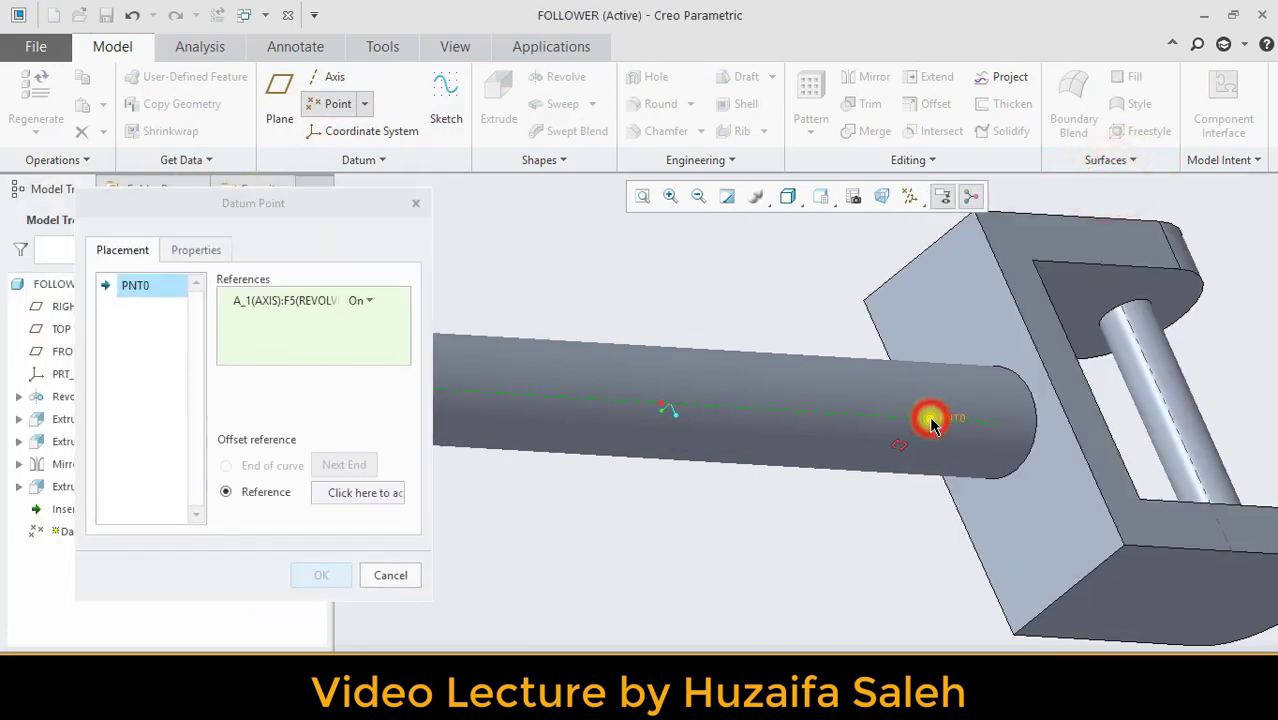
pyautogui.click(1062, 506)
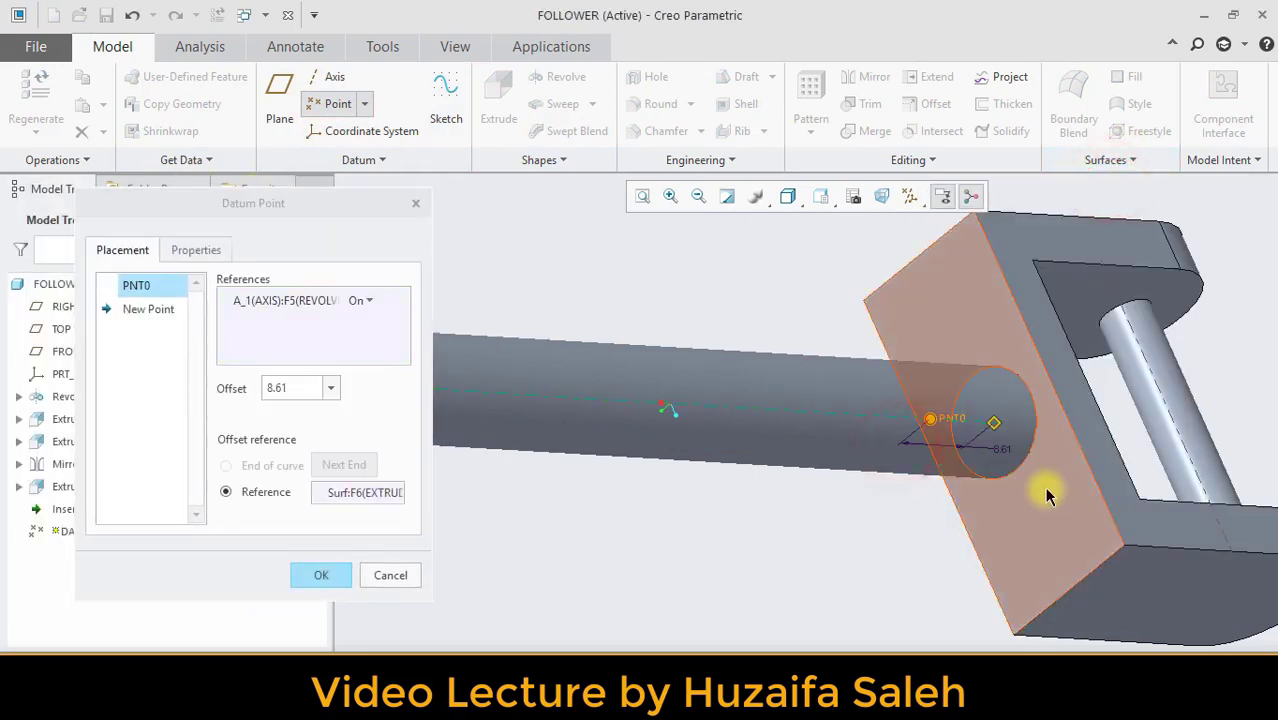
pyautogui.doubleClick(284, 390)
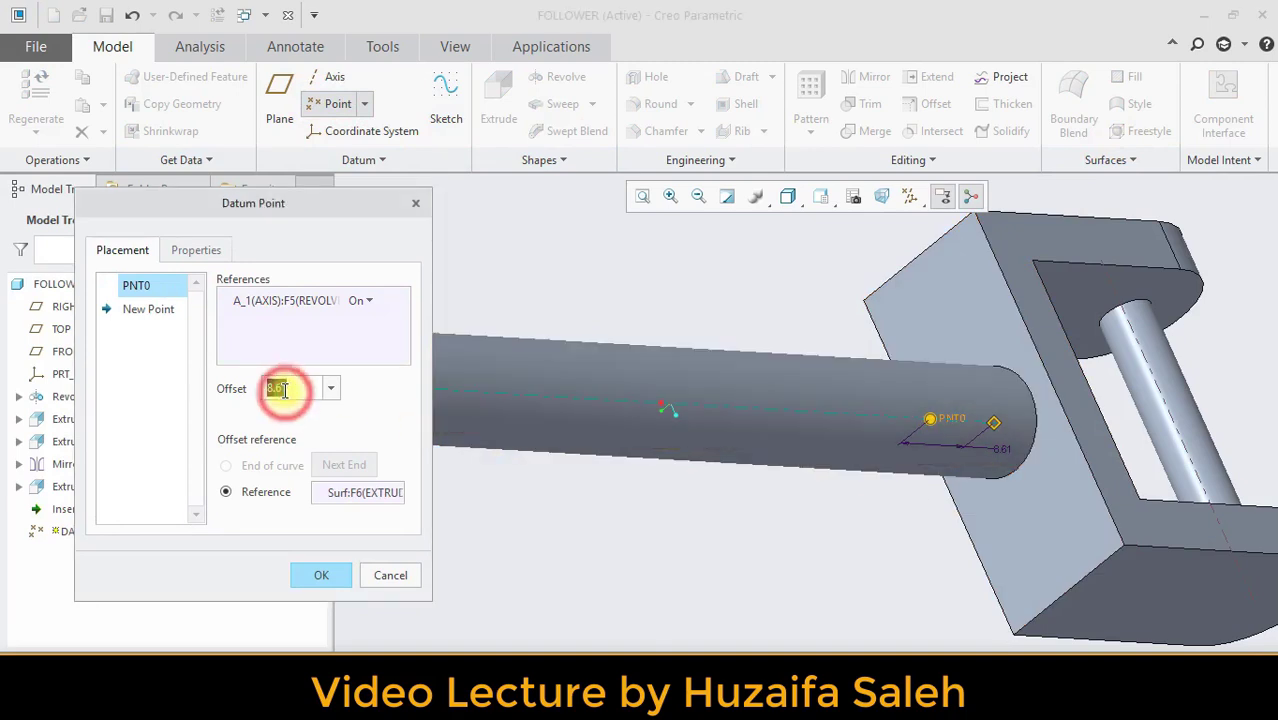
pyautogui.write('0')
pyautogui.press('Return')
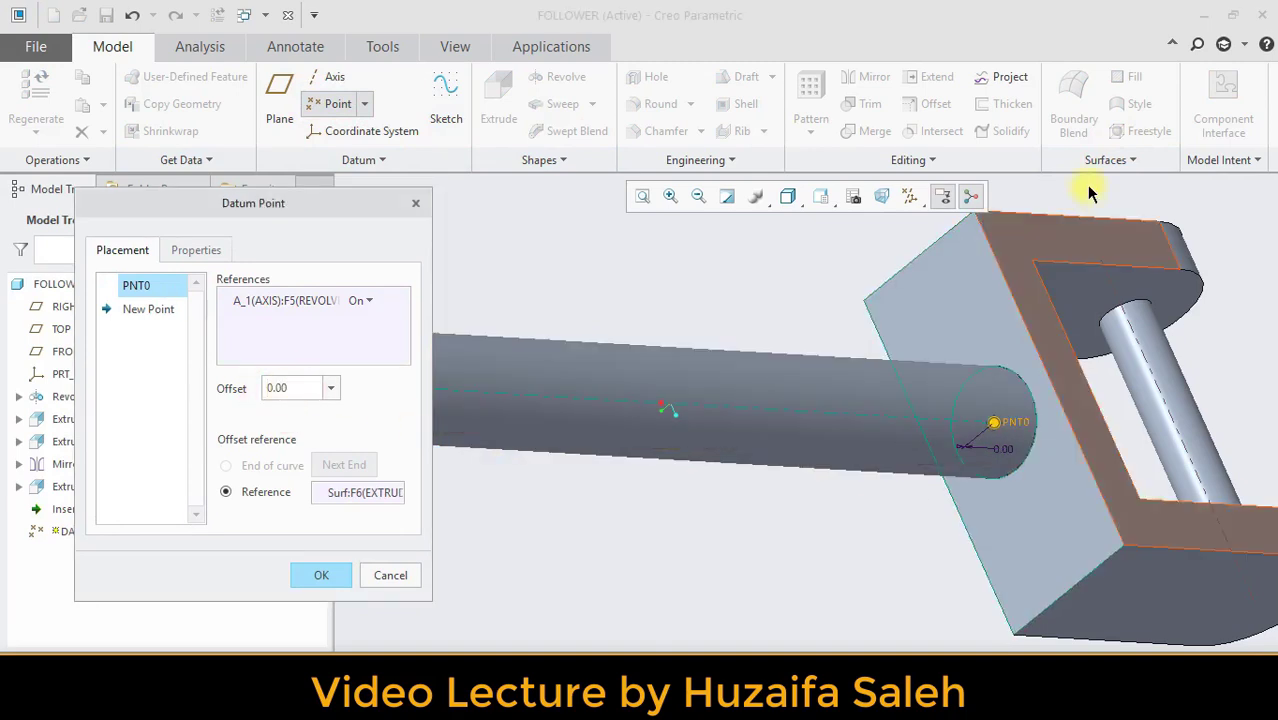
pyautogui.click(307, 577)
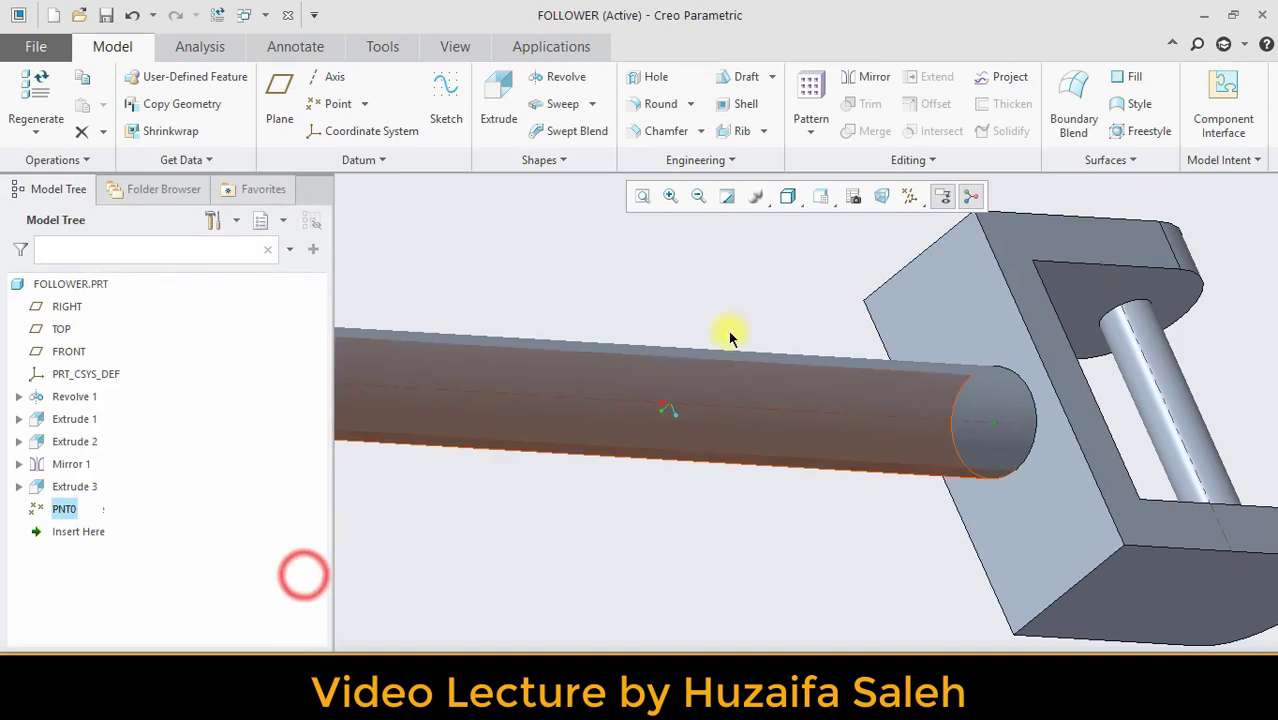
pyautogui.click(642, 196)
pyautogui.moveTo(770, 320); pyautogui.dragTo(705, 322, button='middle')
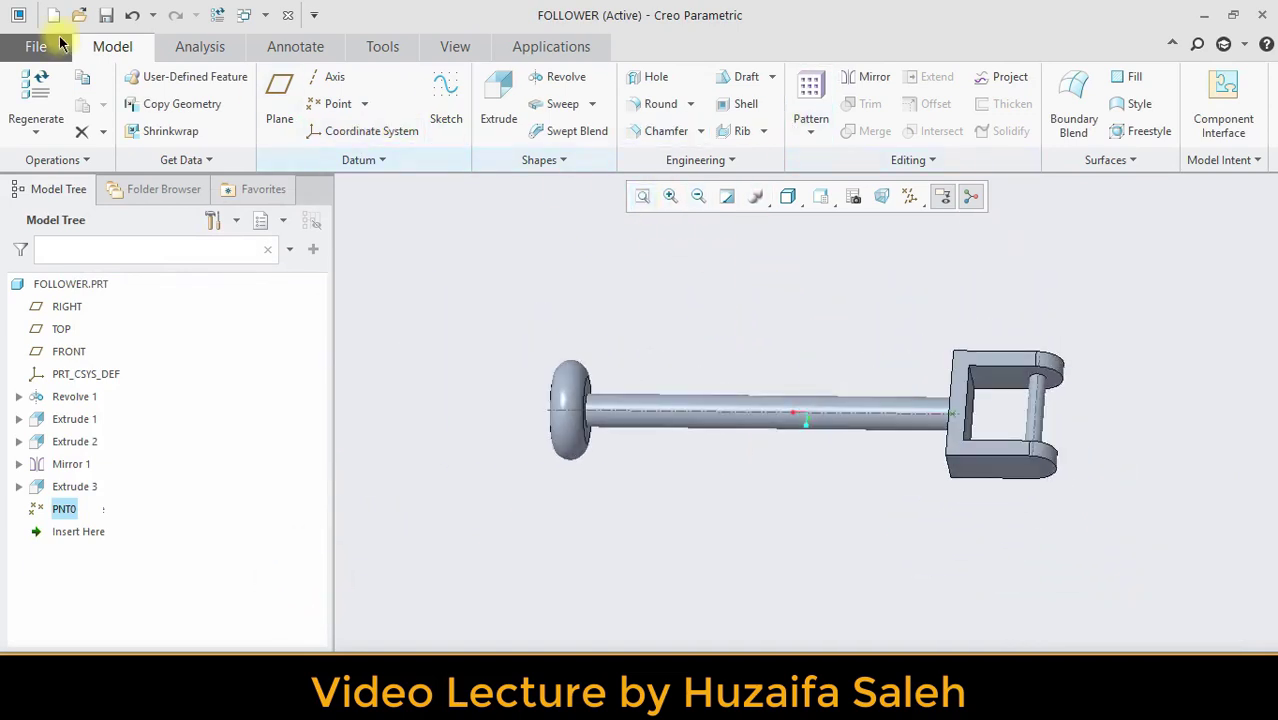
pyautogui.click(1262, 15)
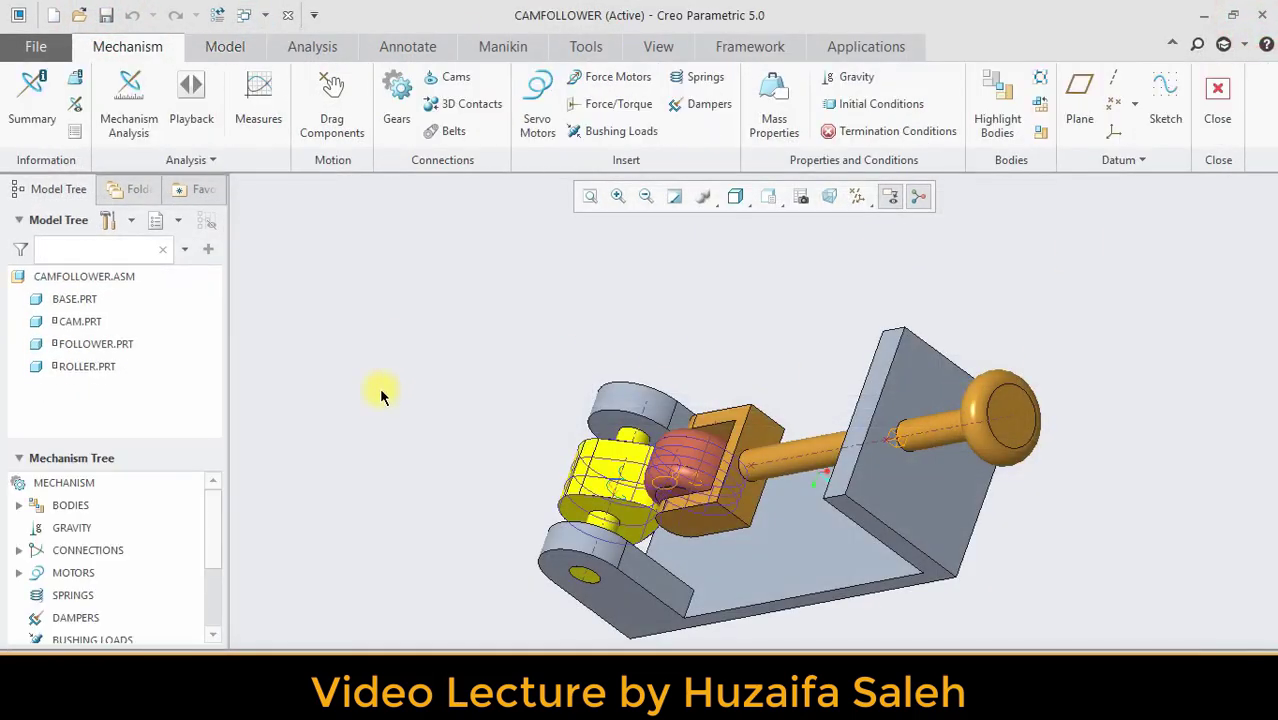
# Start a new spring and attach its ends to the base datum point and the follower datum point.
pyautogui.moveTo(379, 385); pyautogui.dragTo(428, 293, button='middle')
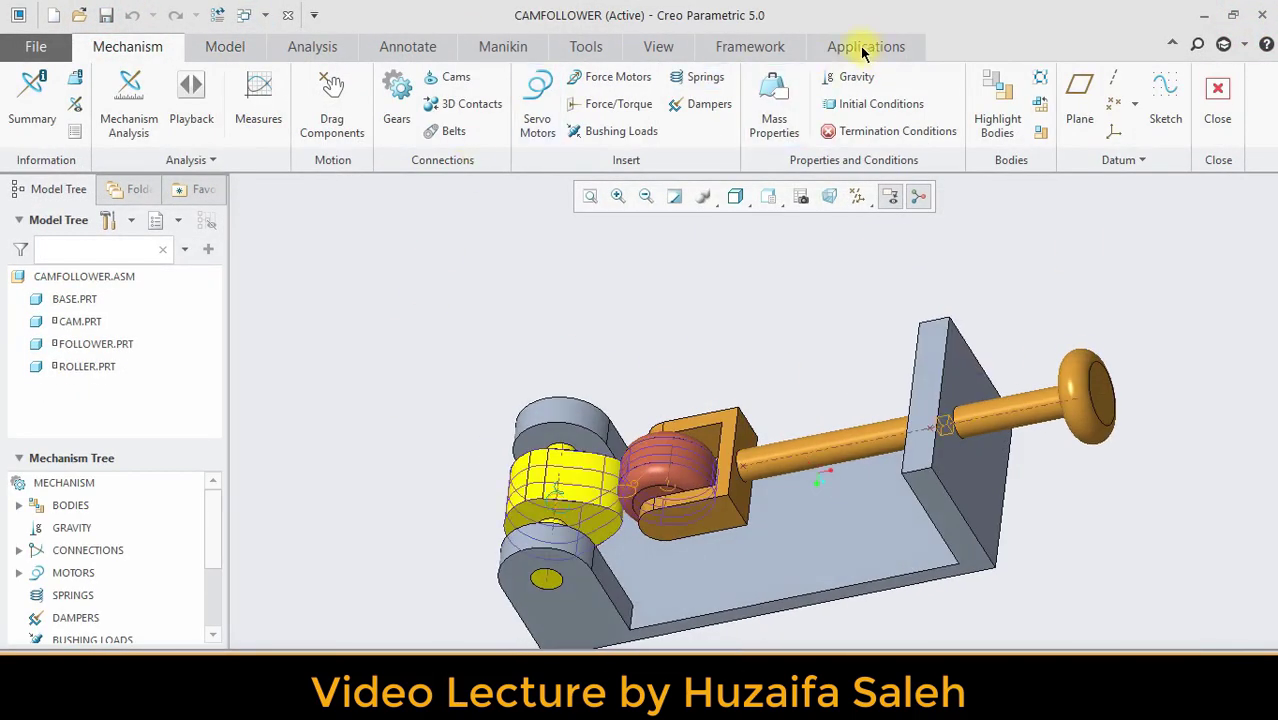
pyautogui.click(692, 86)
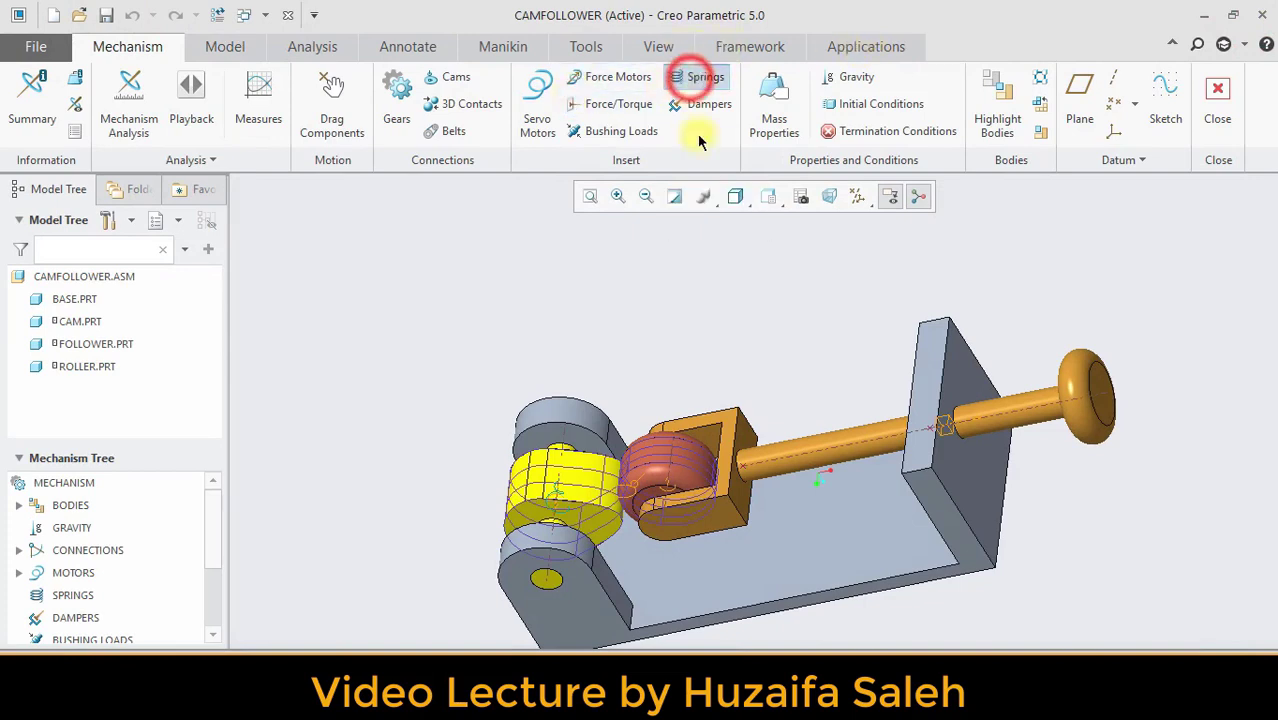
pyautogui.moveTo(807, 365); pyautogui.dragTo(842, 388, button='middle')
pyautogui.scroll(3, 955, 424)
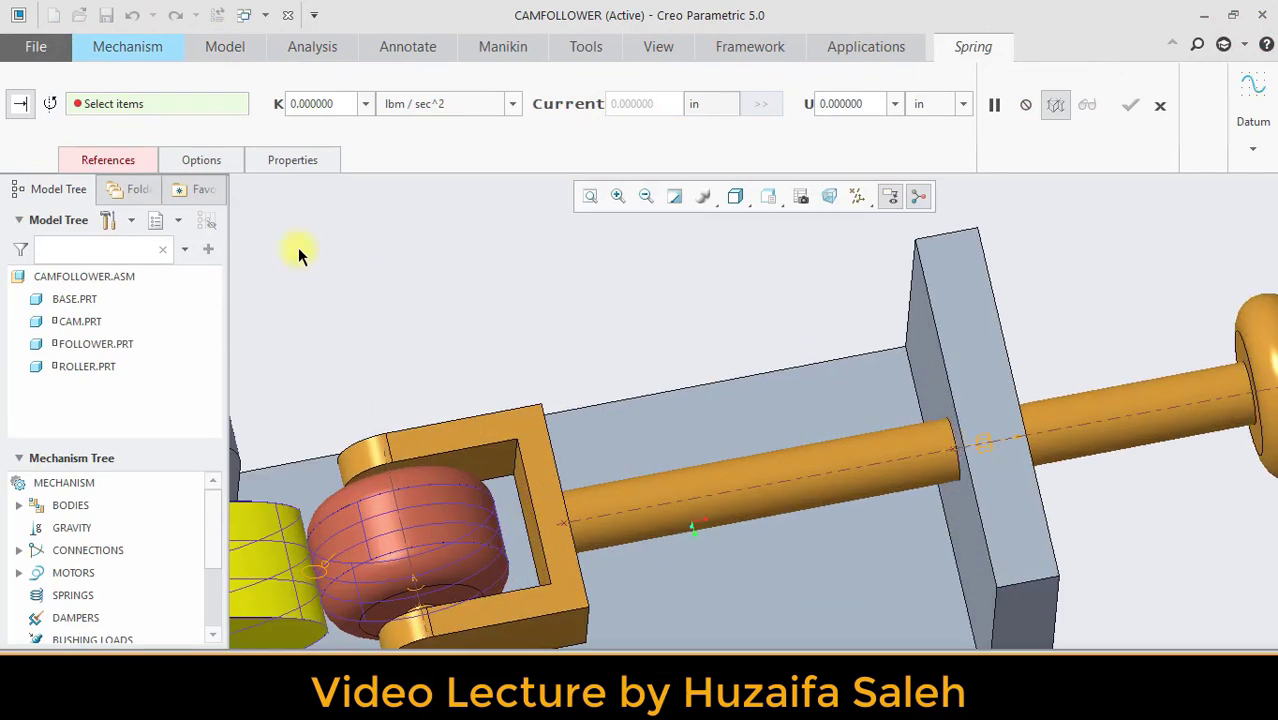
pyautogui.click(955, 452)
pyautogui.click(810, 362)
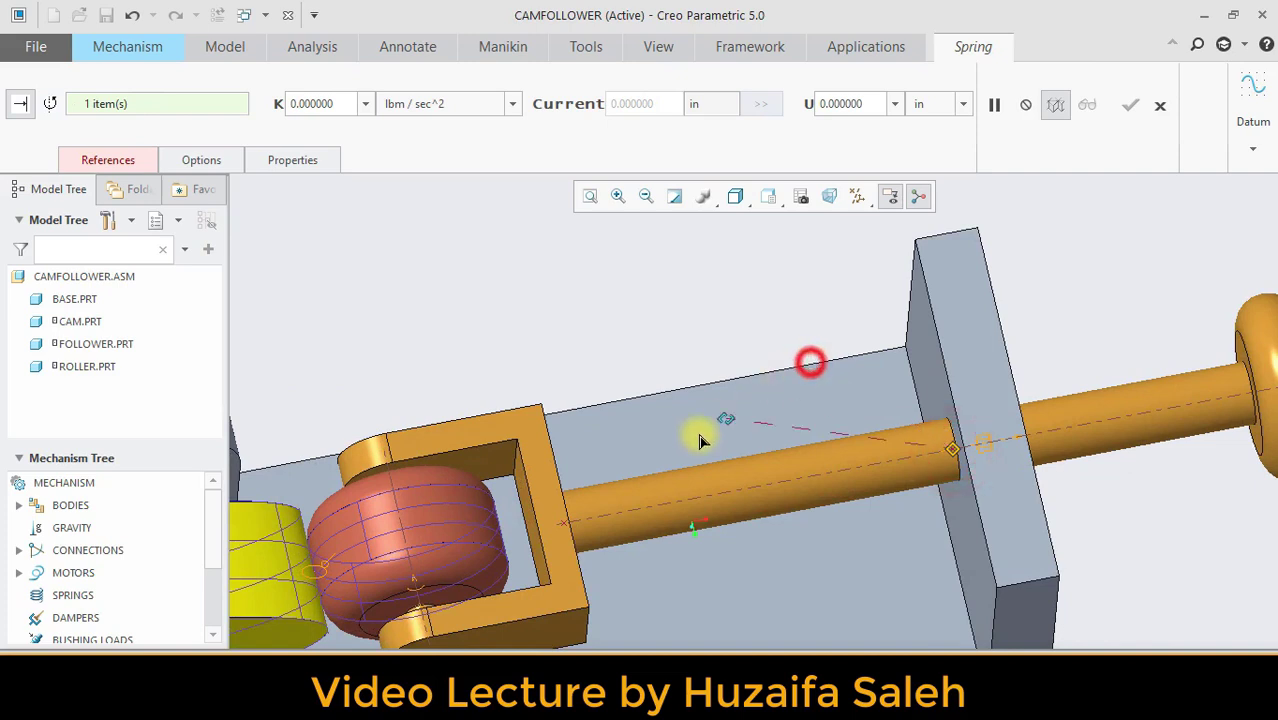
pyautogui.click(566, 527)
pyautogui.scroll(-3, 676, 415)
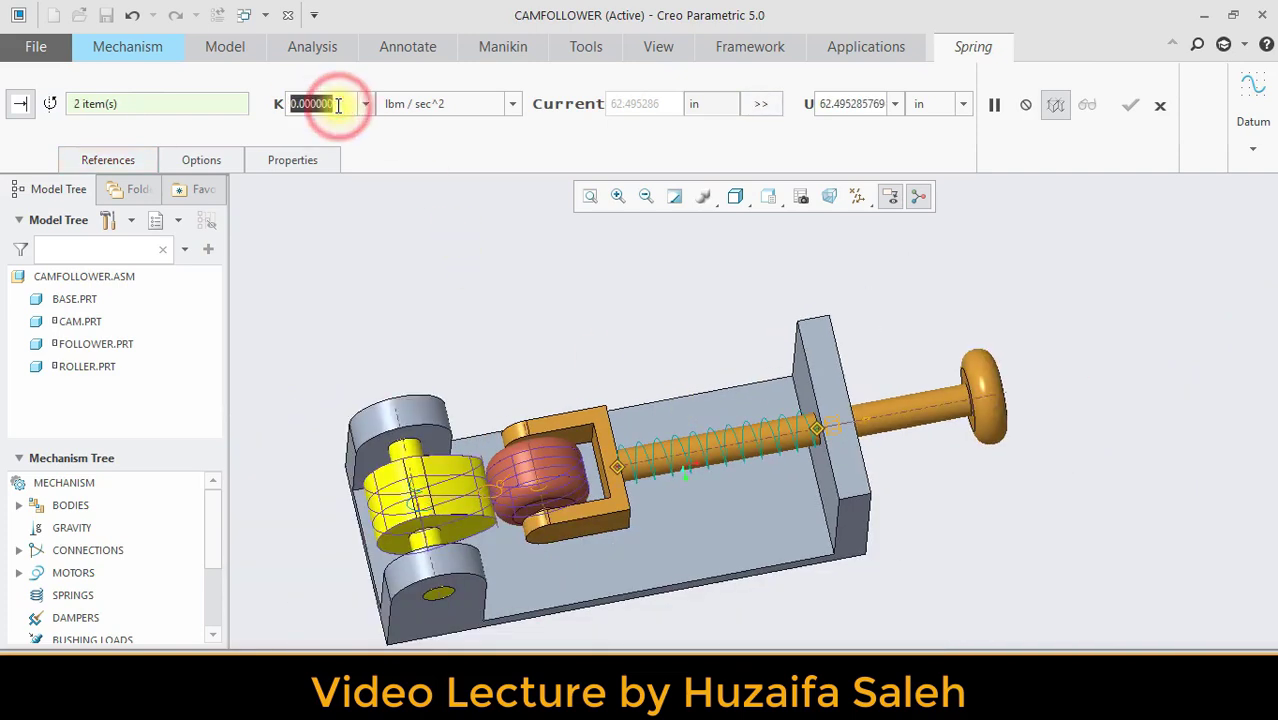
# Give the spring stiffness K 5000 and unstretched length 90, then create it.
pyautogui.write('5')
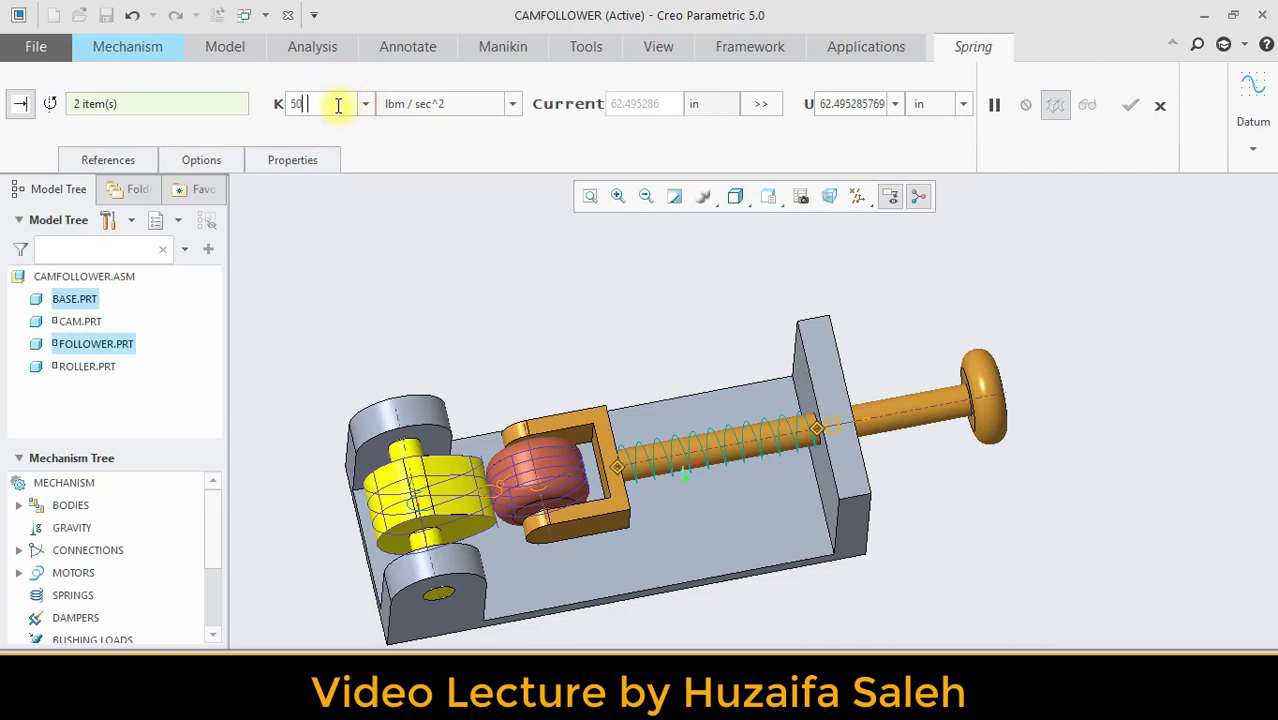
pyautogui.doubleClick(851, 105)
pyautogui.write('90')
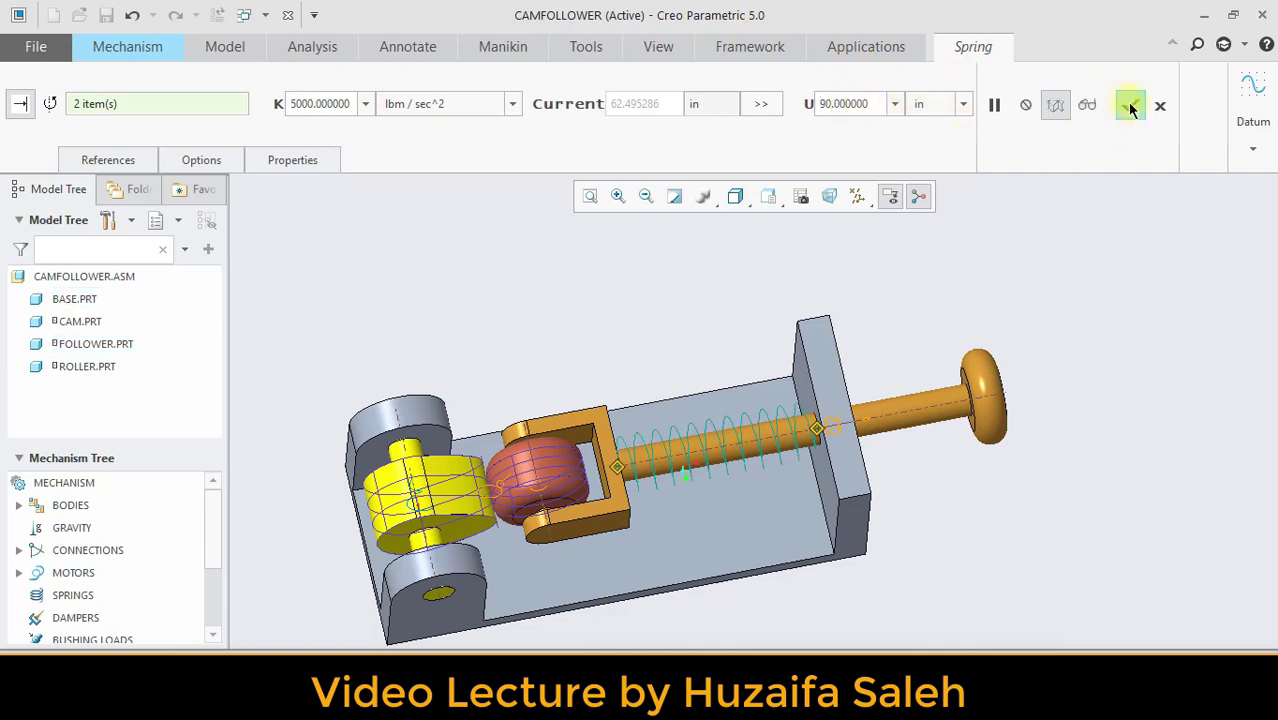
pyautogui.click(1129, 105)
pyautogui.moveTo(973, 220); pyautogui.dragTo(978, 182, button='middle')
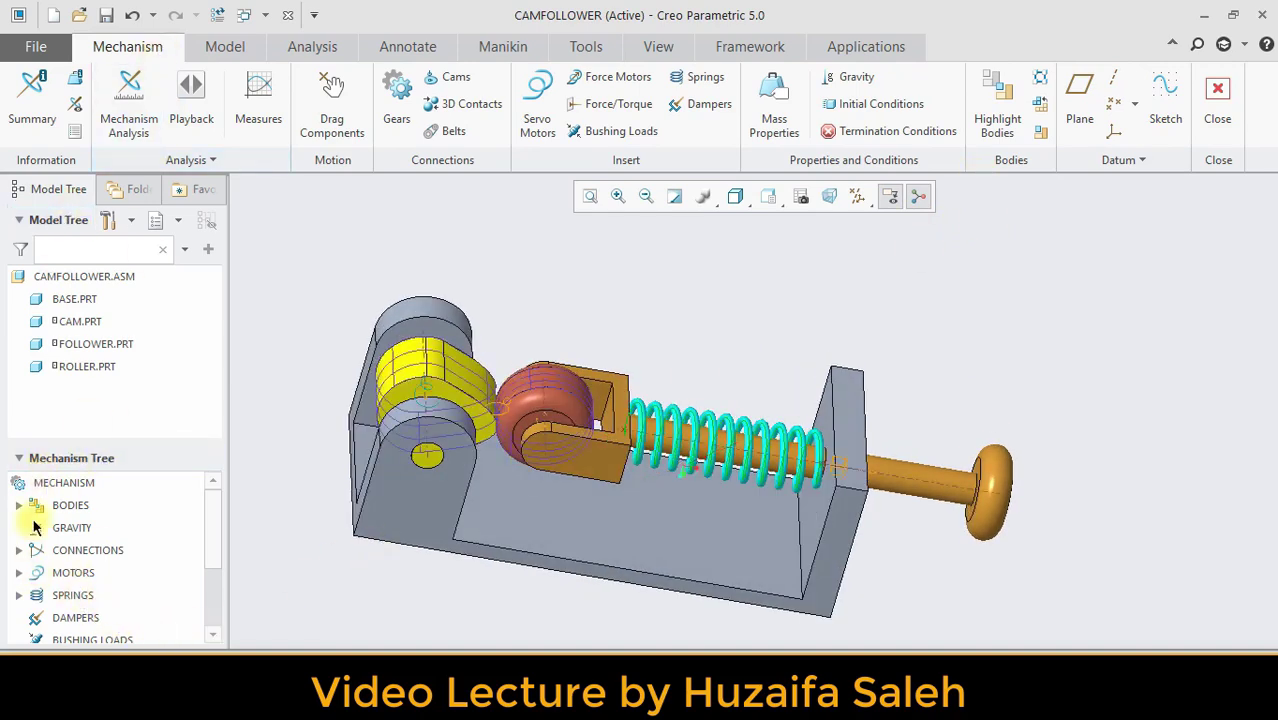
# Reopen AnalysisDefinition1, check Motor 1 drives it, and rerun it to animate the spring-loaded follower.
pyautogui.scroll(-2, 31, 628)
pyautogui.click(18, 609)
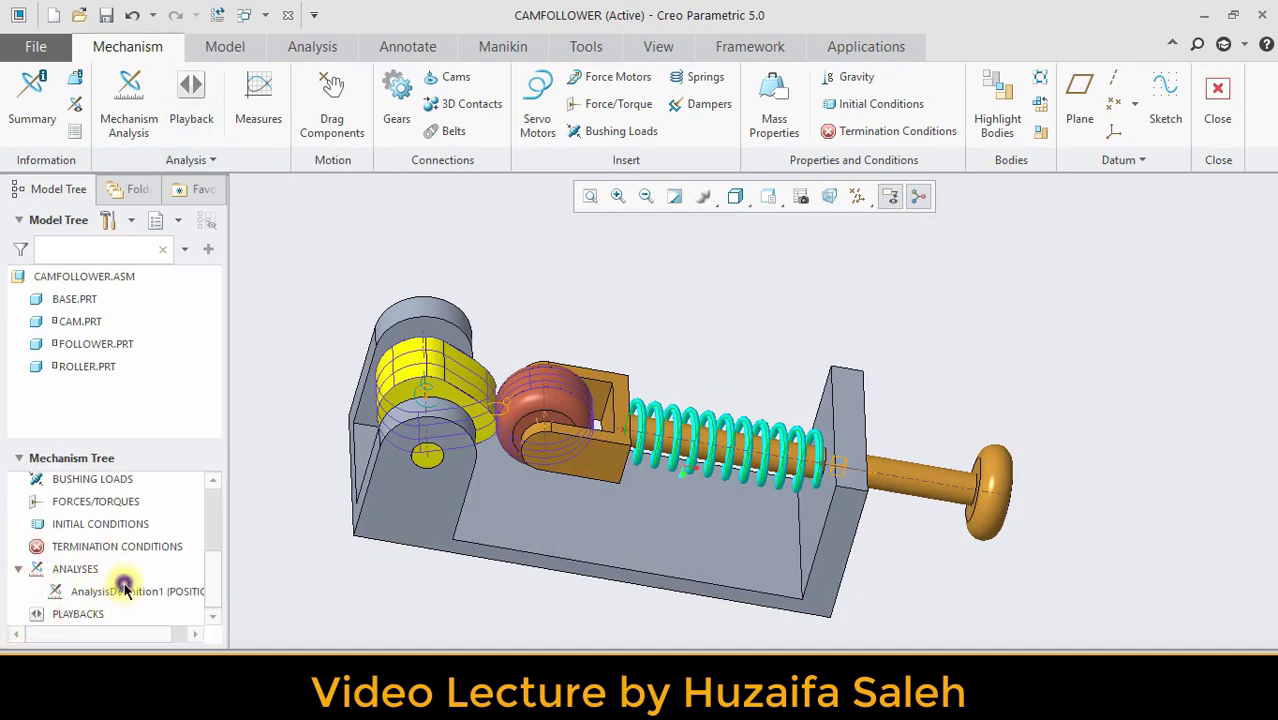
pyautogui.rightClick(124, 590)
pyautogui.click(163, 424)
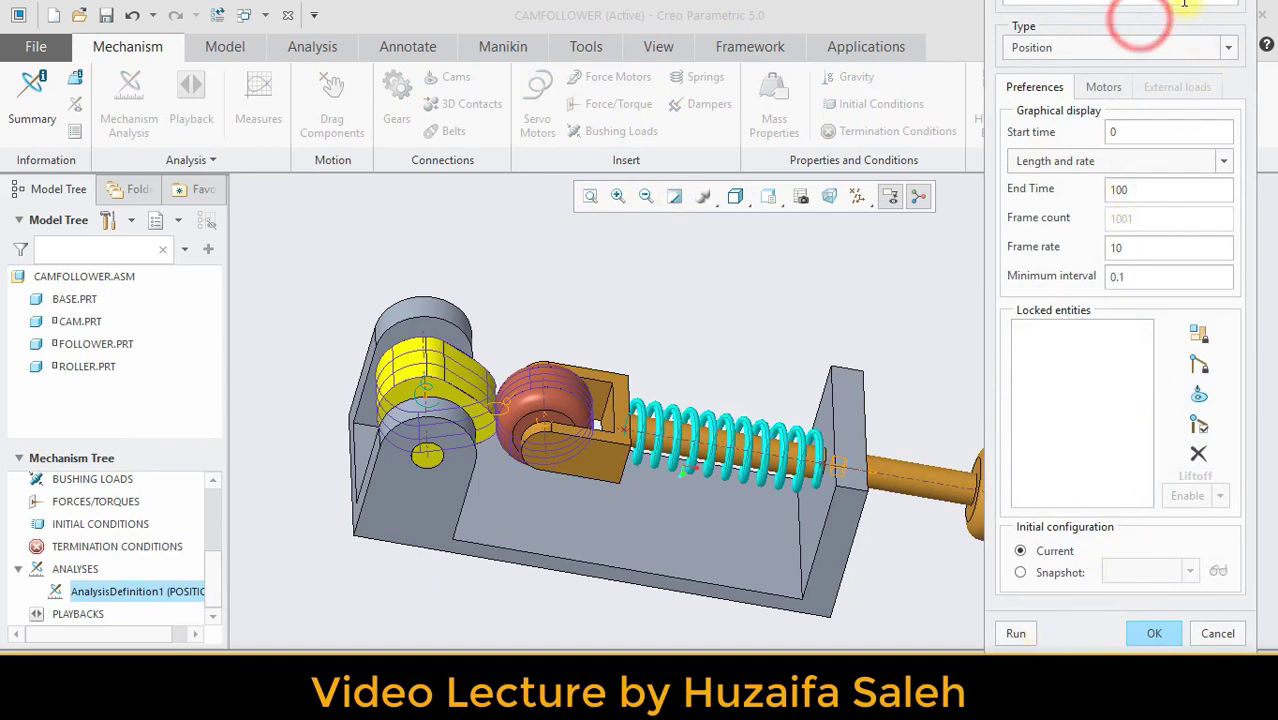
pyautogui.click(1250, 26)
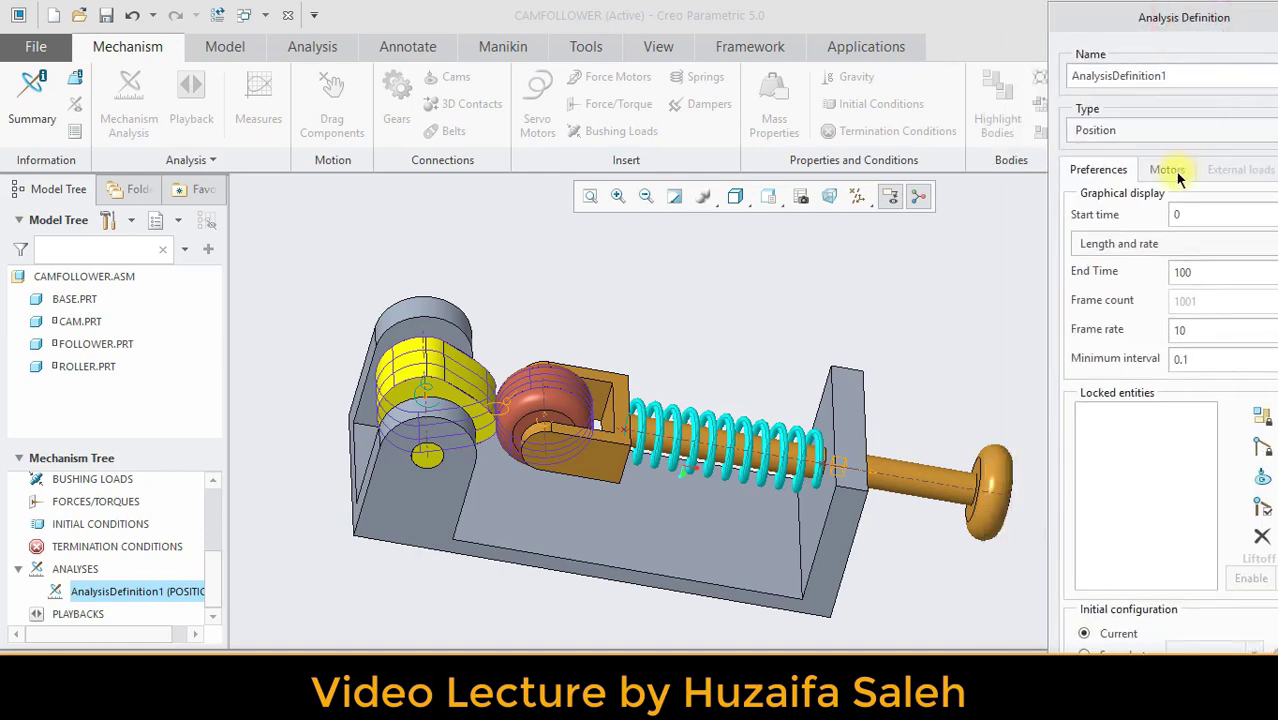
pyautogui.click(1170, 171)
pyautogui.click(1085, 462)
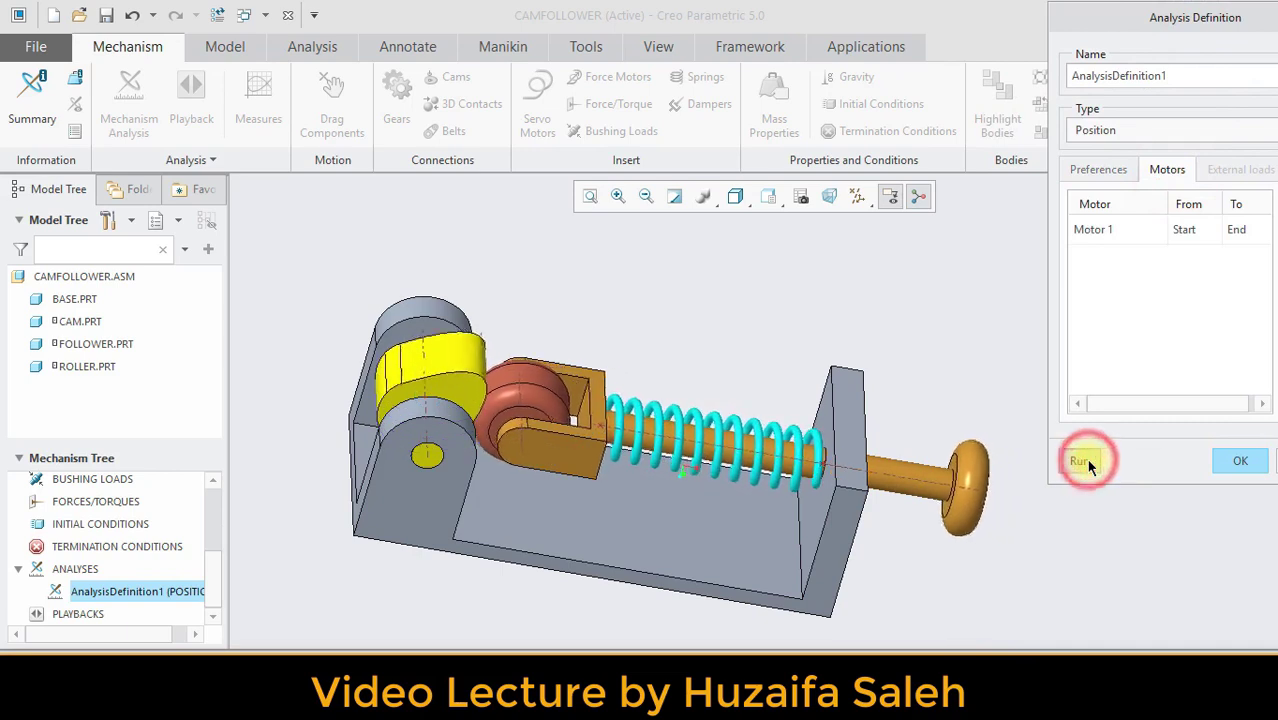